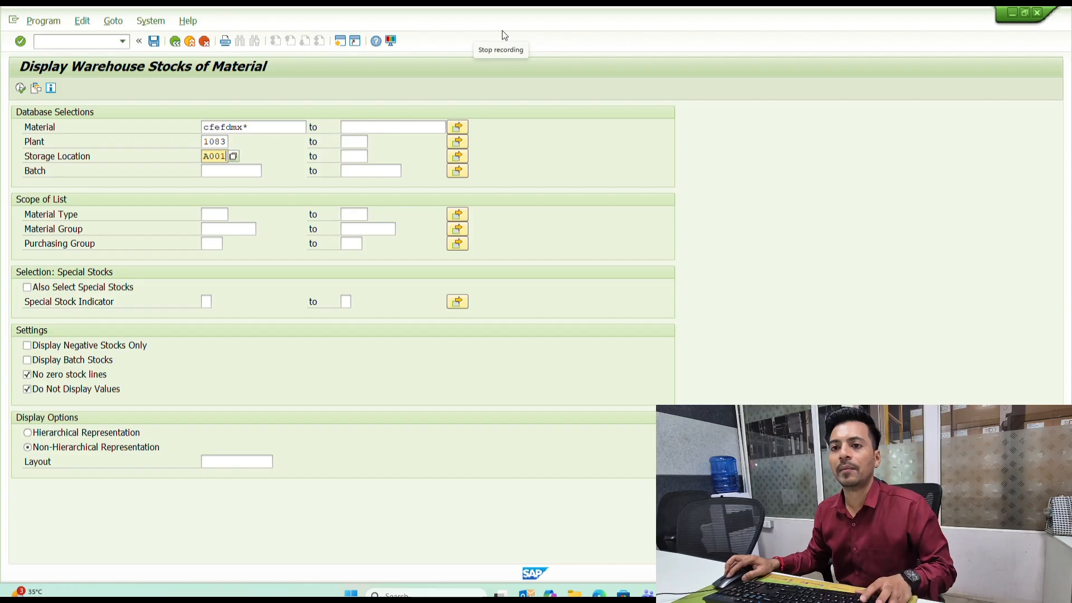
# - Run the warehouse stock report for material CFEFDMX*, plant 1083 and storage location A001, using layout //PUL@11
pyautogui.click(20, 87)
pyautogui.press('F3')
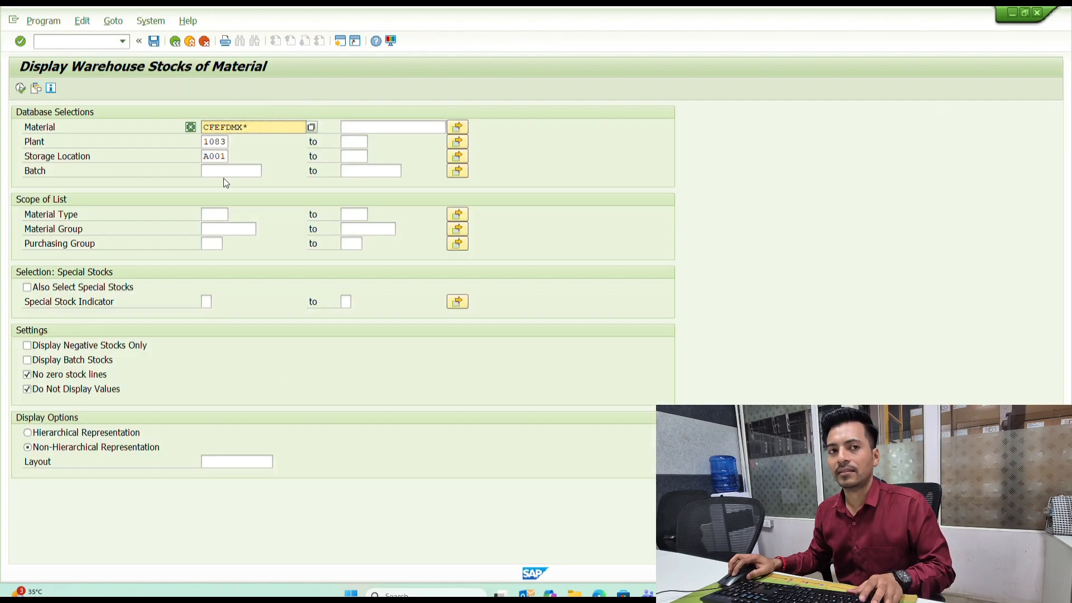
pyautogui.click(246, 464)
pyautogui.click(244, 470)
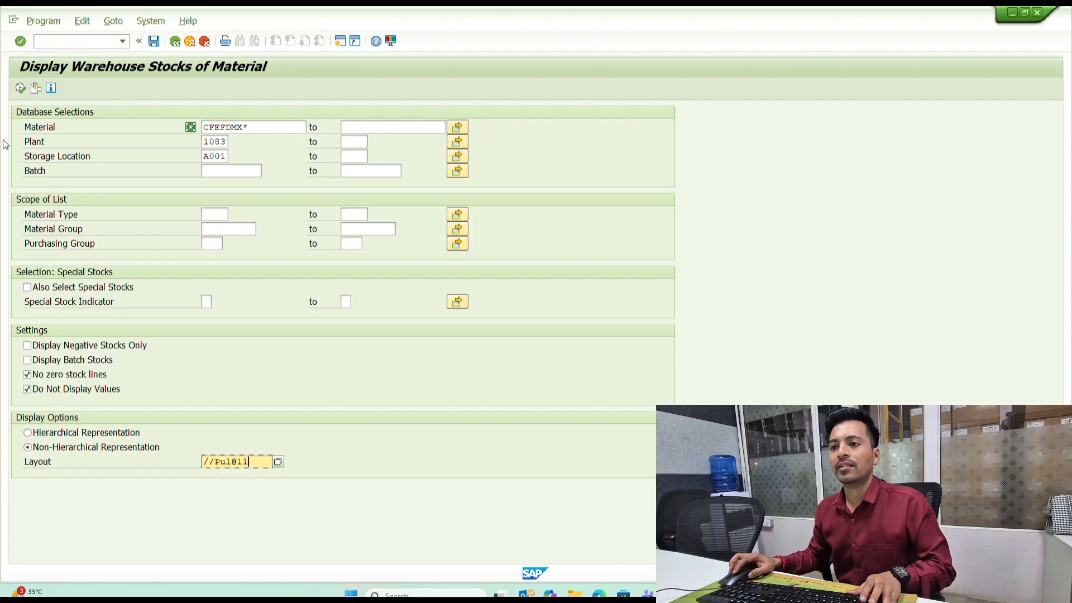
pyautogui.click(21, 88)
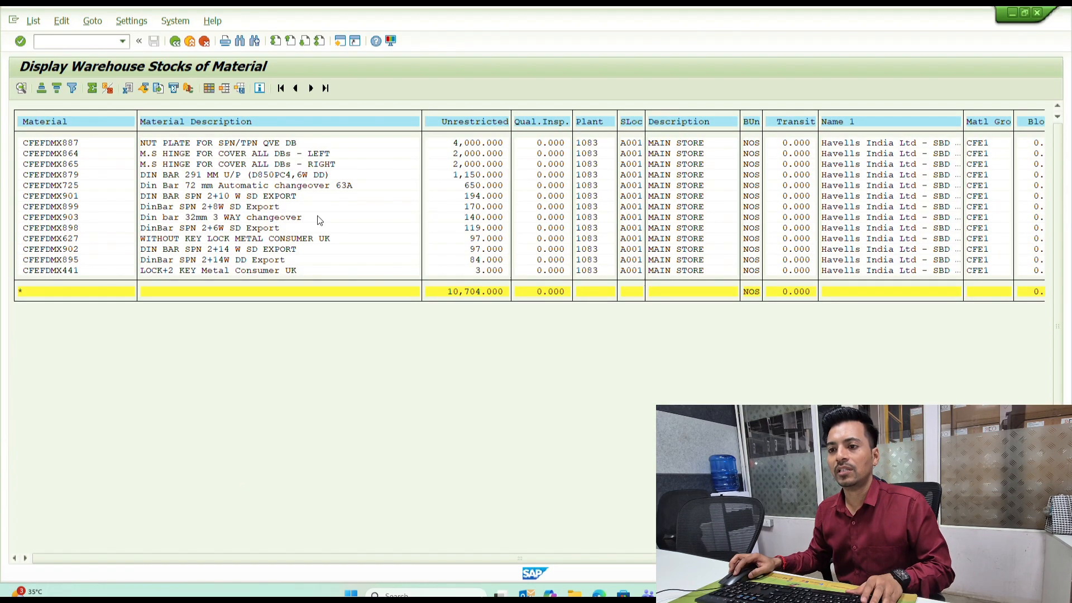
pyautogui.click(192, 217)
pyautogui.click(194, 238)
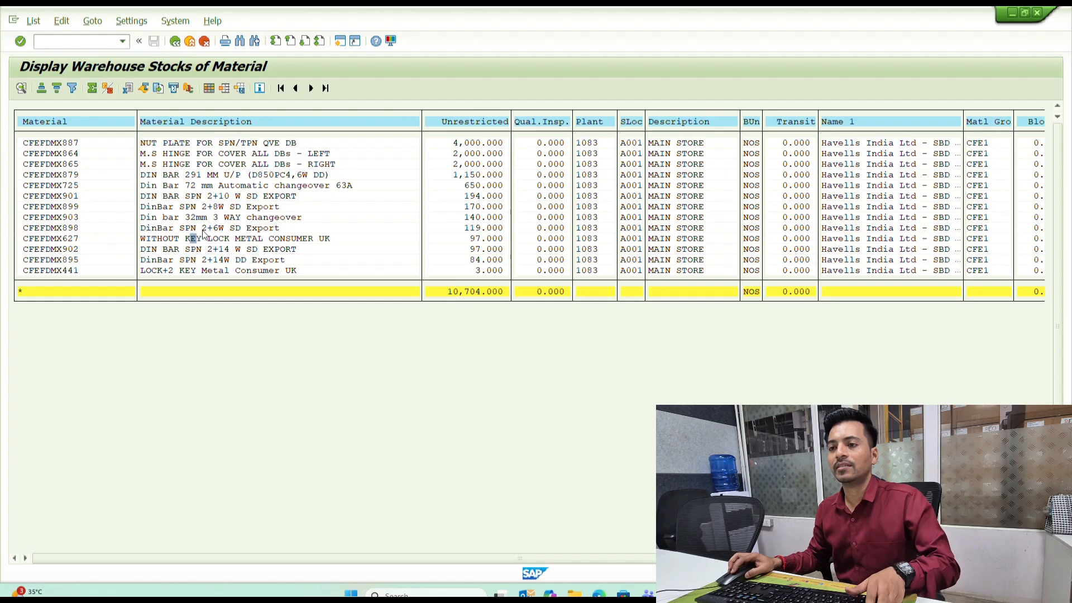
# - Rerun the stock report for material CFEFDBX* and sort the list in ascending order by material
pyautogui.press('F3')
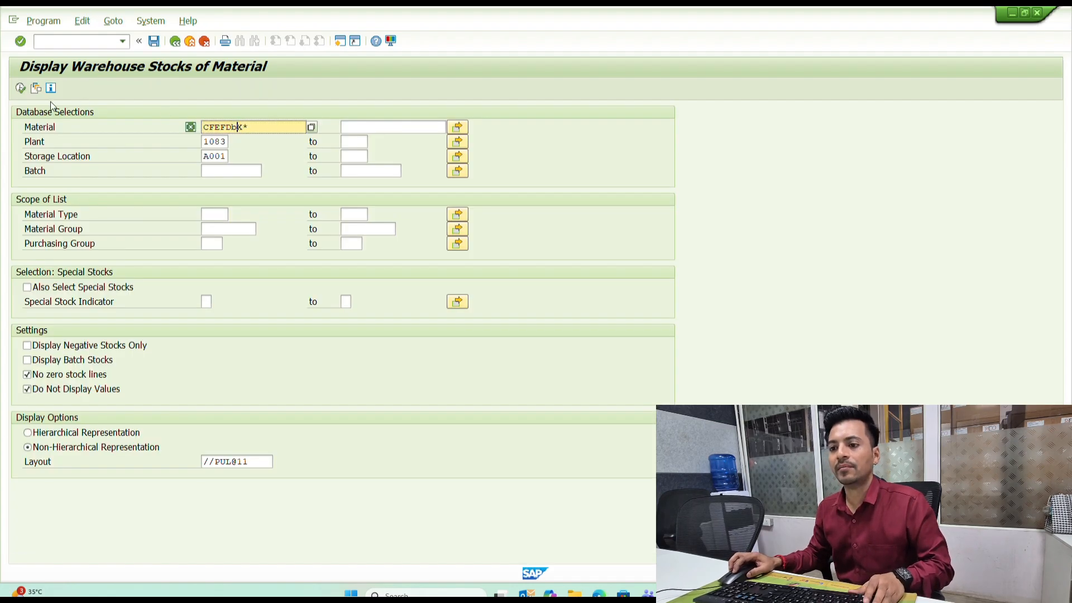
pyautogui.click(20, 89)
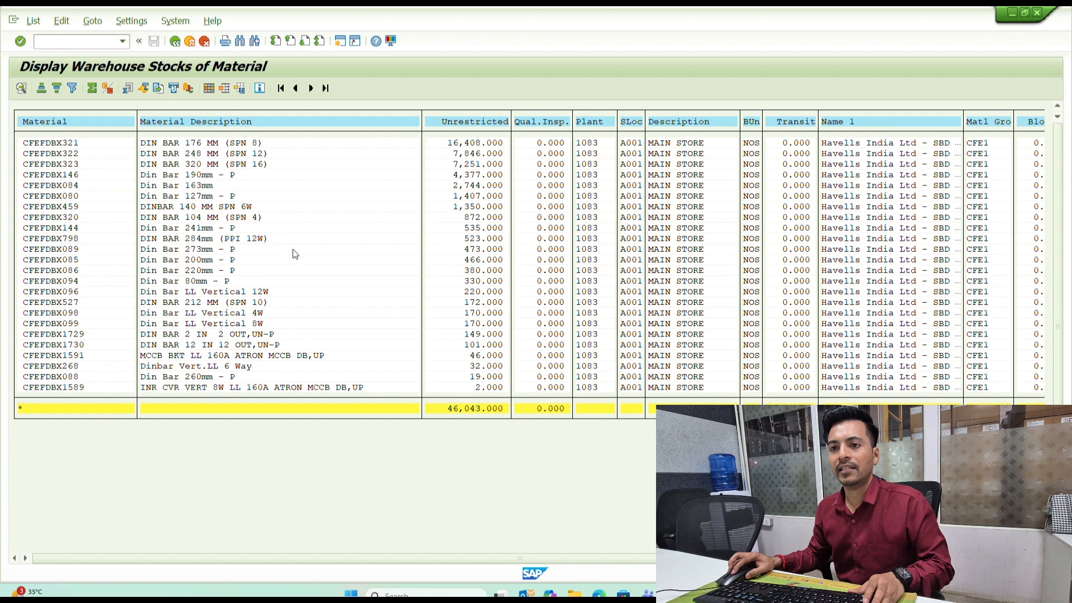
pyautogui.click(59, 124)
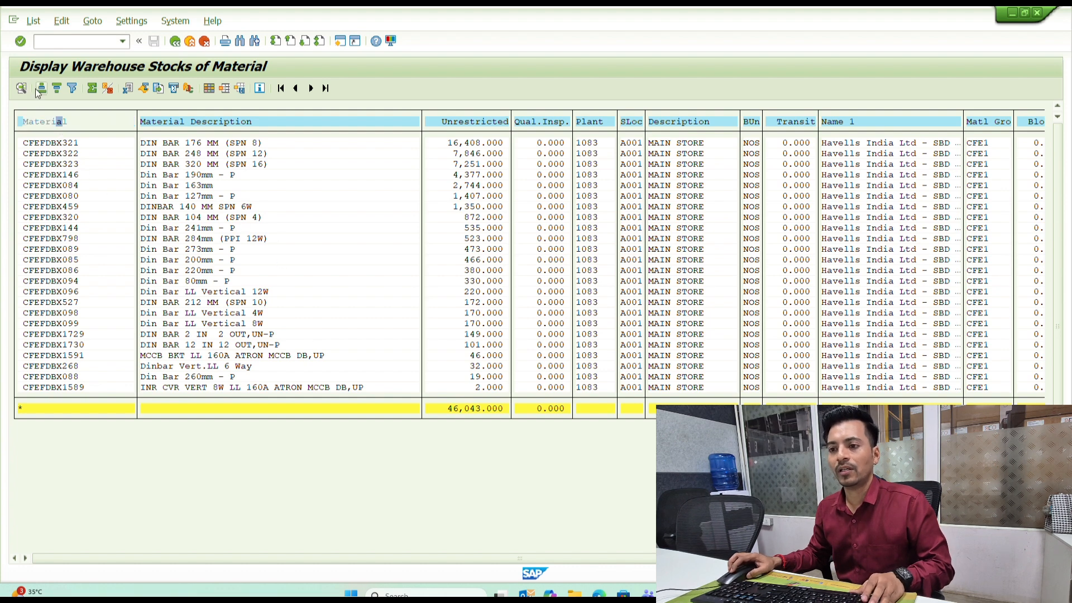
pyautogui.click(41, 91)
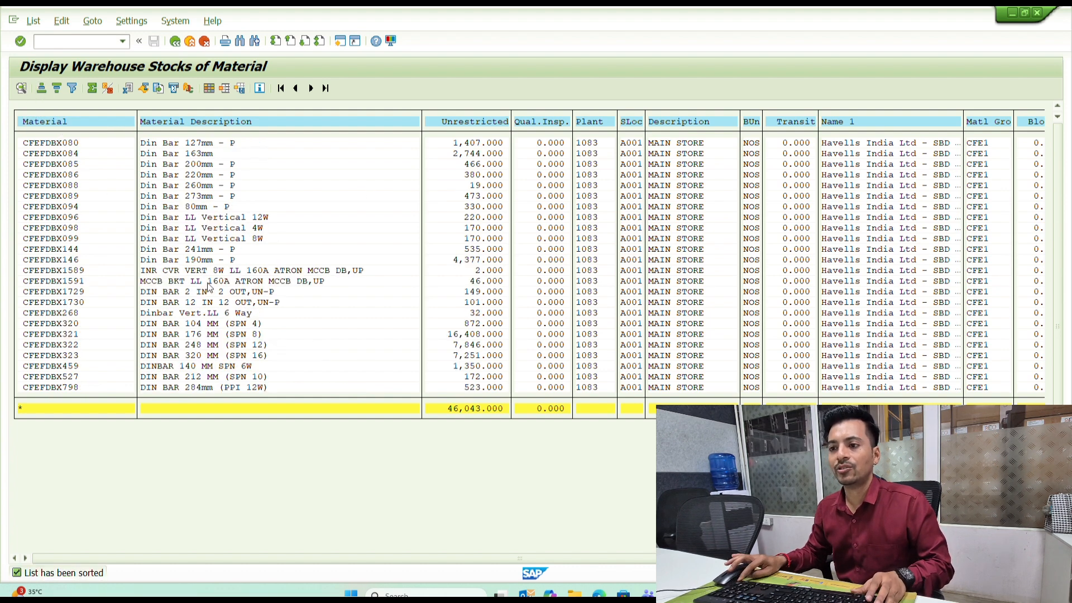
# - Copy the material numbers CFEFDBX1589 and CFEFDBX1591 from the stock list as a block selection
pyautogui.click(288, 282)
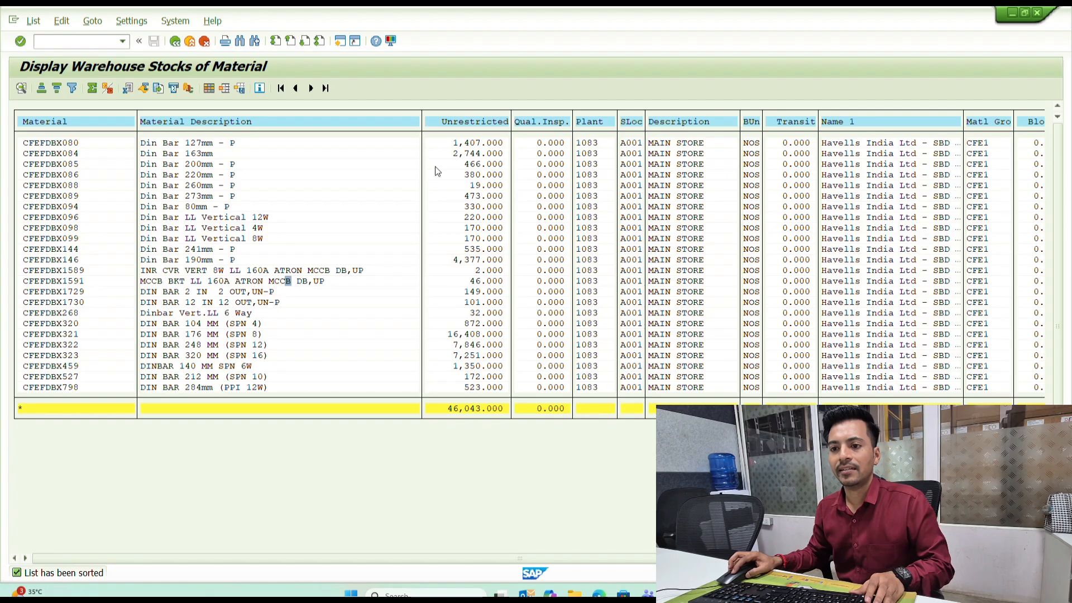
pyautogui.click(65, 283)
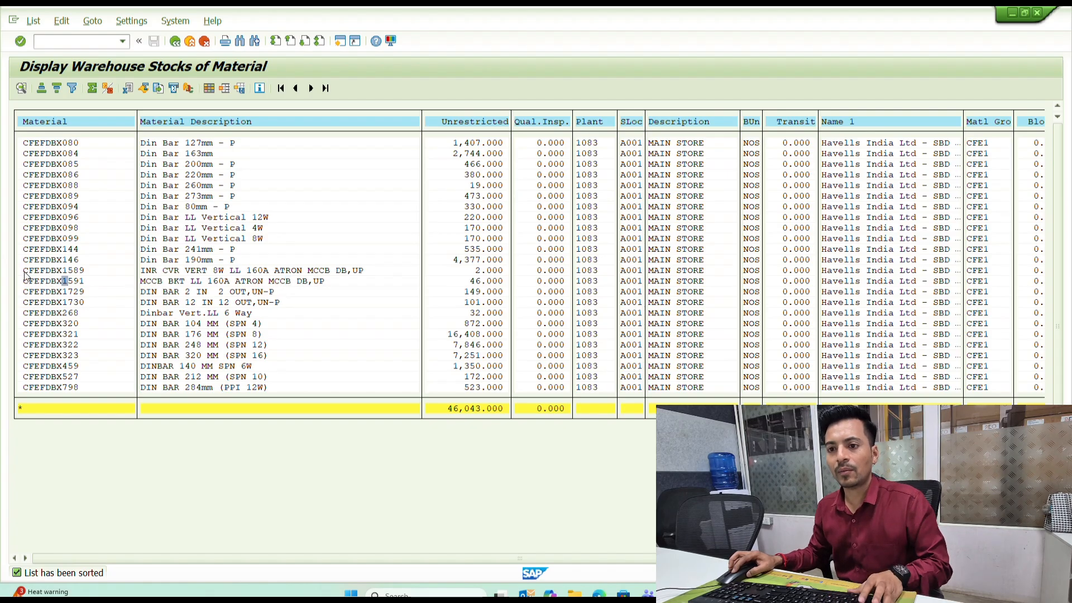
pyautogui.hotkey('ctrl', 'y')
pyautogui.moveTo(22, 270); pyautogui.dragTo(82, 279)
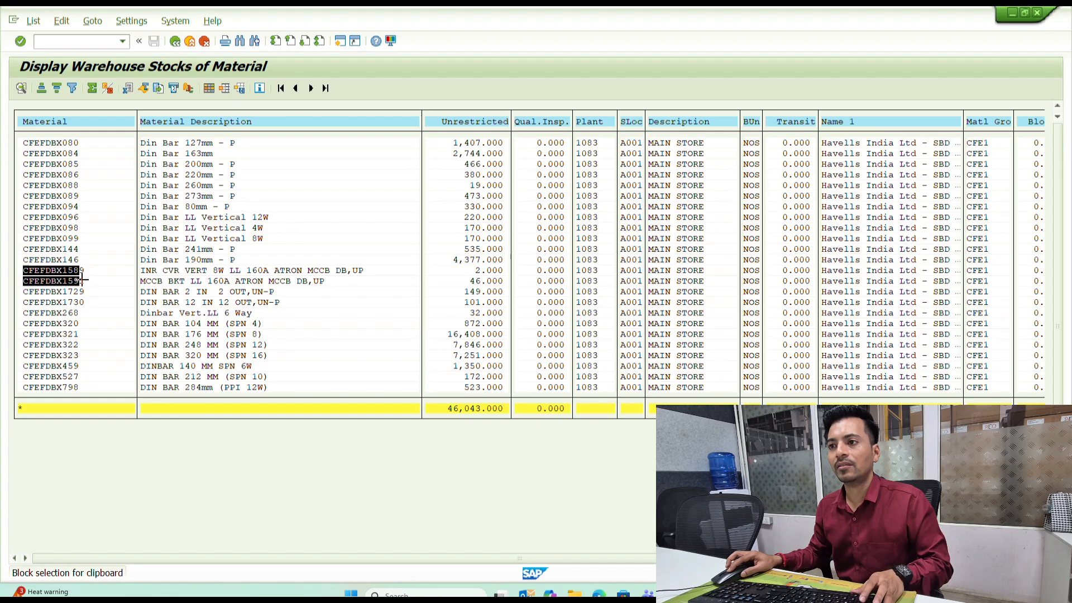
pyautogui.hotkey('ctrl', 'c')
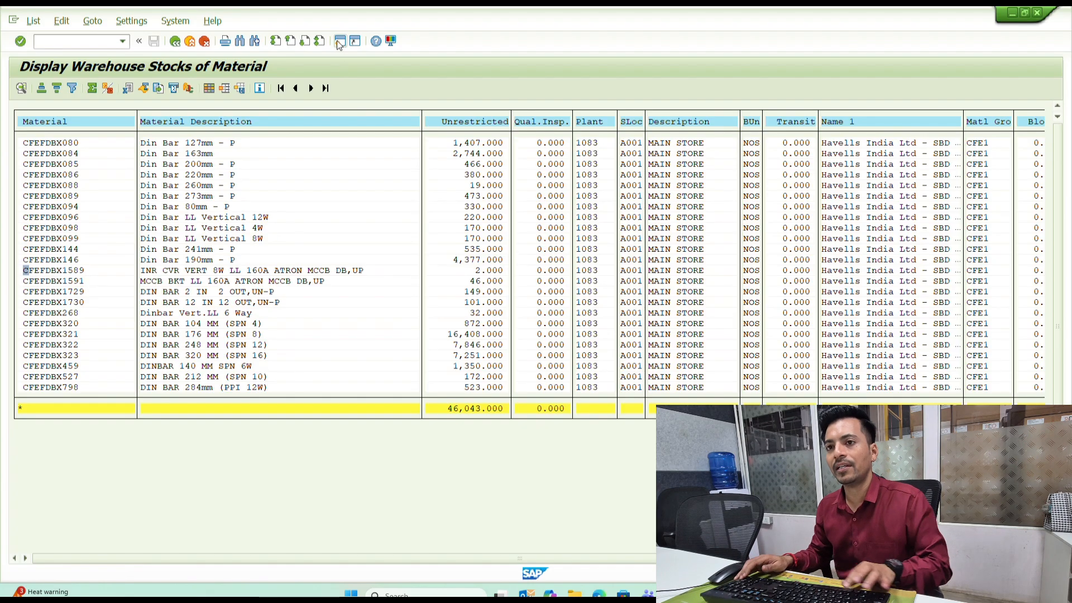
# - Open transaction MB21 in a new session and start a reservation with movement type 311 for plant 1083
pyautogui.click(339, 41)
pyautogui.write('mb21')
pyautogui.press('Return')
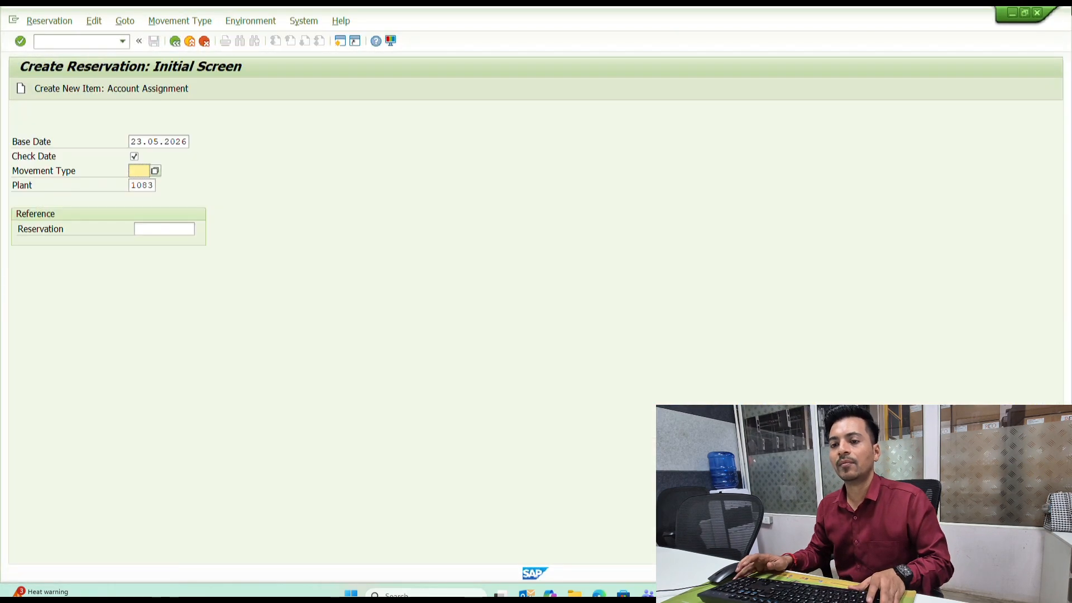
pyautogui.write('311')
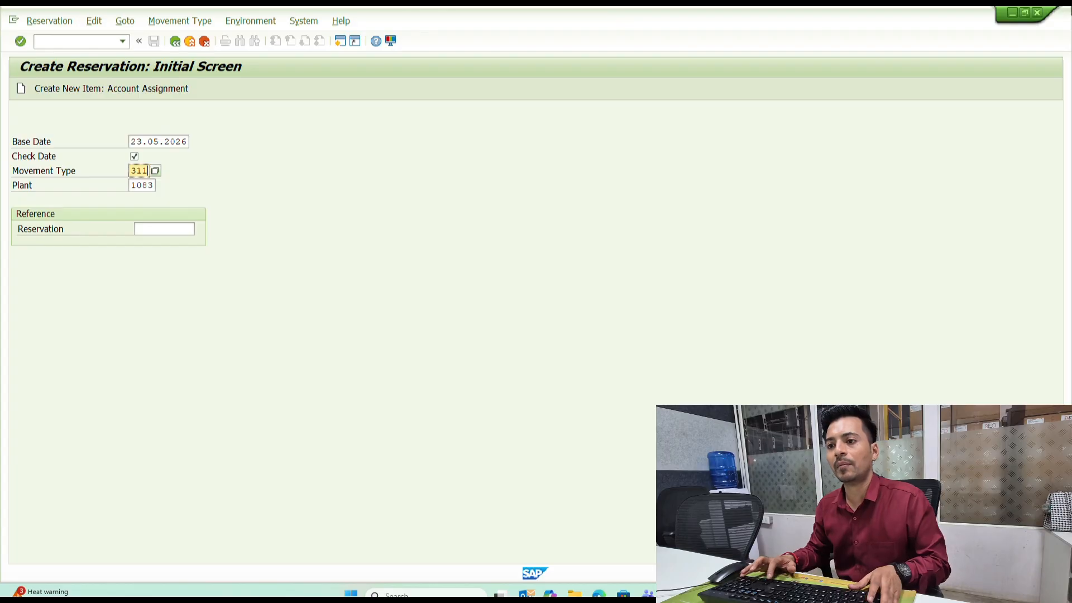
pyautogui.press('Return')
# - Set the receiving storage location to C003 and paste the copied materials CFEFDBX1589 and CFEFDBX1591 as reservation items
pyautogui.press('Down')
pyautogui.press('Return')
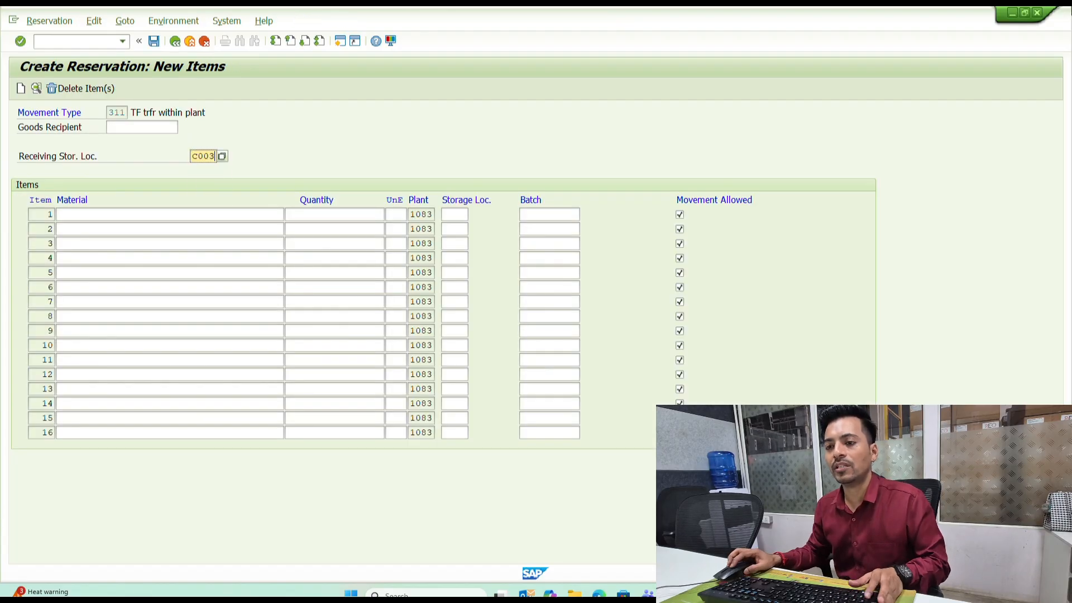
pyautogui.press('Tab')
pyautogui.hotkey('ctrl', 'v')
pyautogui.press('Tab')
# - Check the unrestricted stock in the report and set the reservation quantities to 2 for CFEFDBX1589 and 46 for CFEFDBX1591
pyautogui.hotkey('alt', 'Tab')
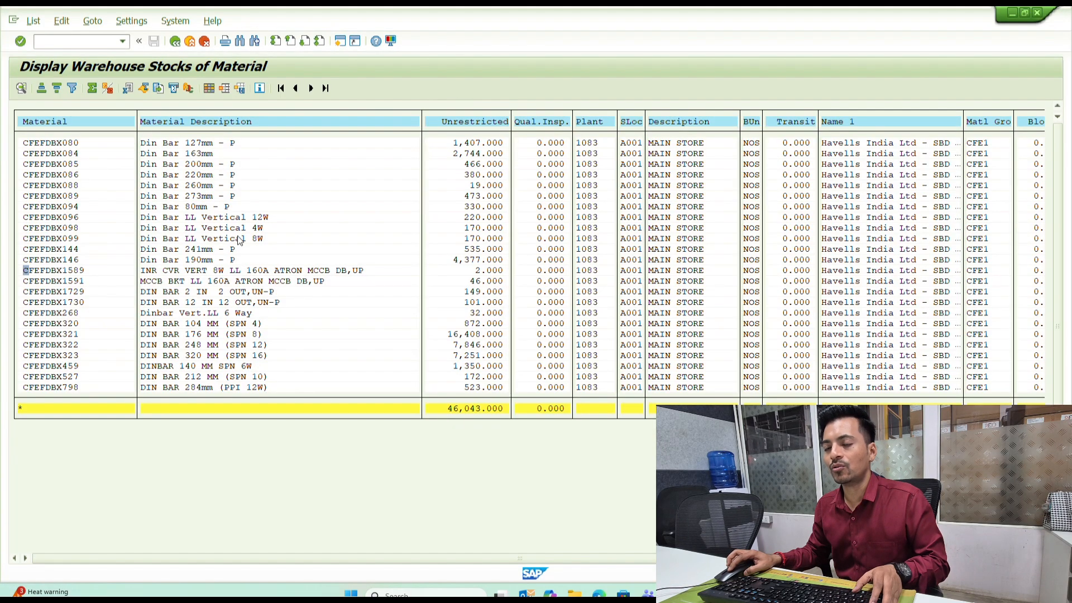
pyautogui.hotkey('alt', 'Tab')
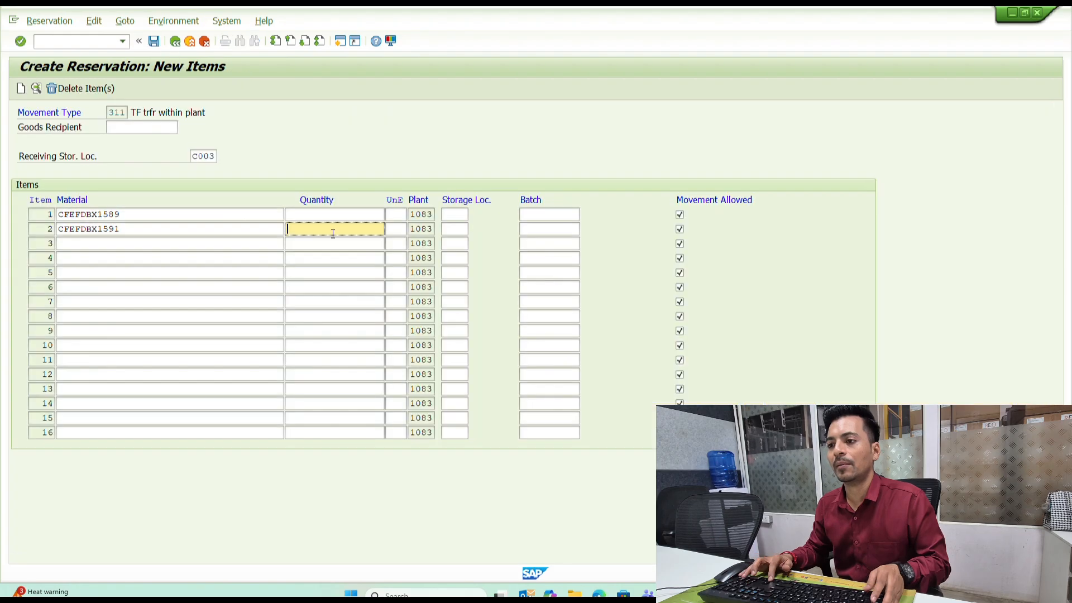
pyautogui.click(341, 213)
pyautogui.write('2')
pyautogui.press('Tab')
pyautogui.press('Down')
pyautogui.press('Left')
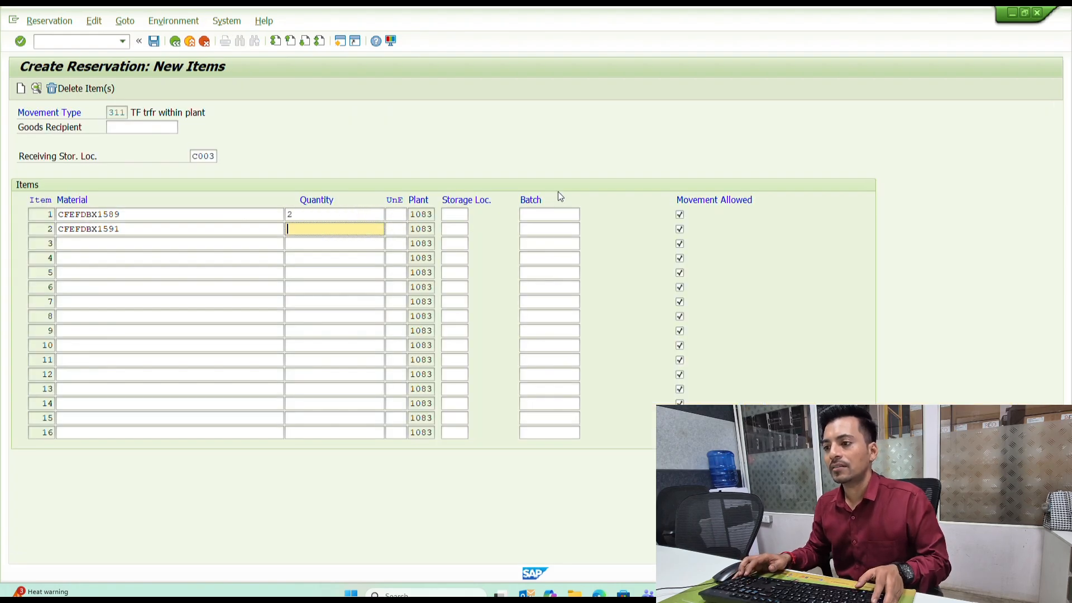
pyautogui.hotkey('alt', 'Tab')
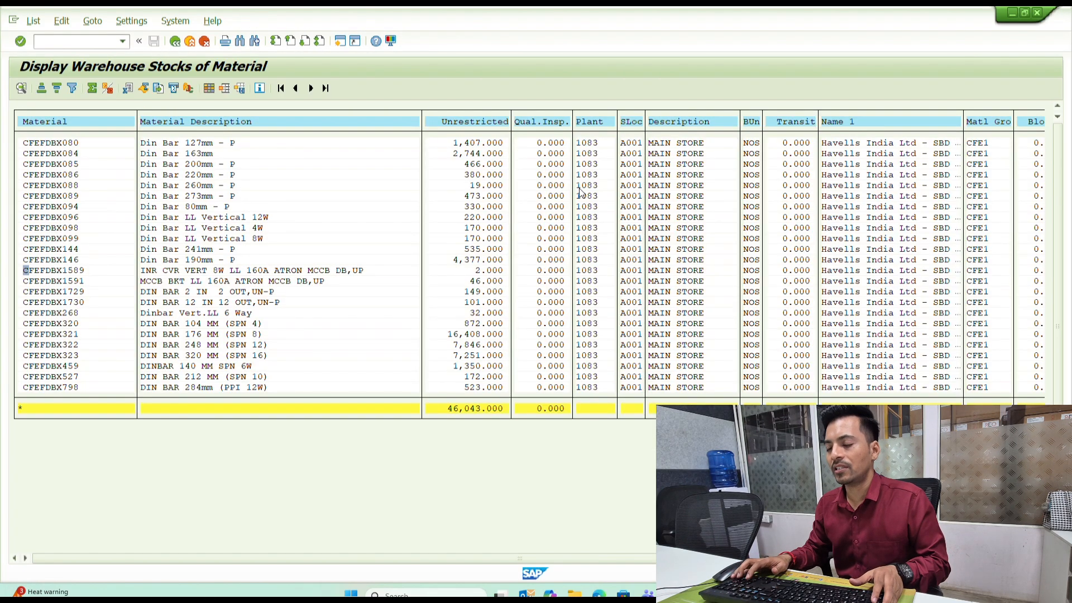
pyautogui.hotkey('alt', 'Tab')
pyautogui.write('40')
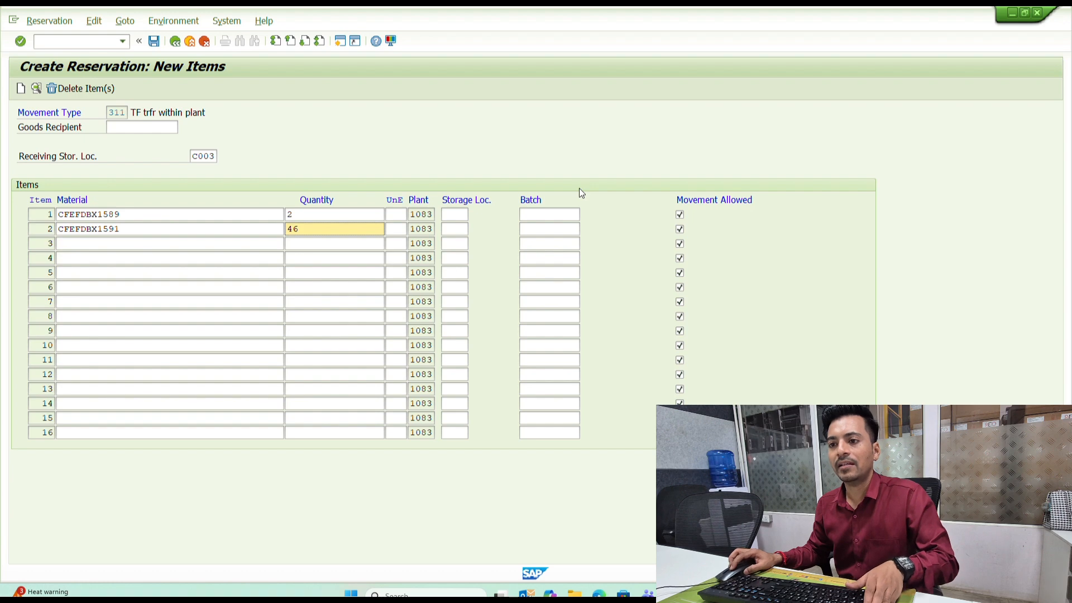
# - Return to the stock report session and check the stocks for materials CFEFDEX* and CFEFDLX*
pyautogui.hotkey('alt', 'Tab')
pyautogui.press('F3')
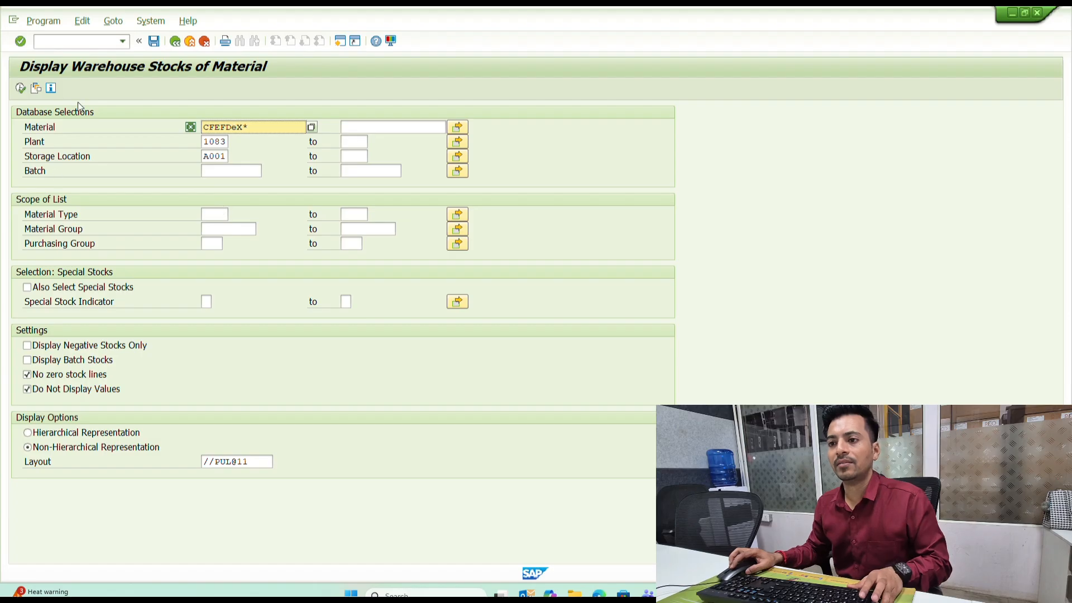
pyautogui.click(25, 87)
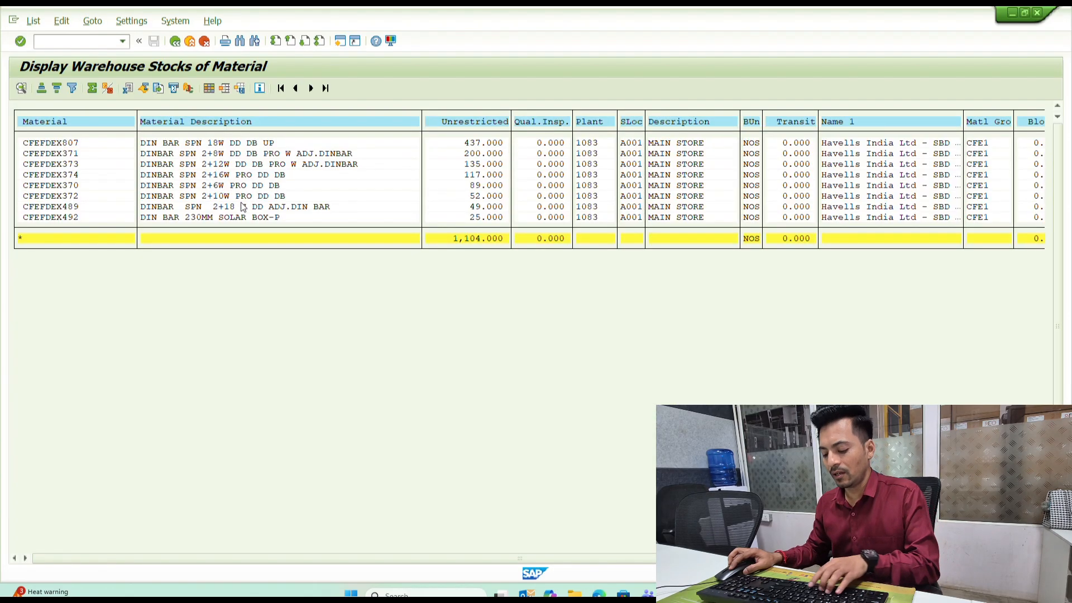
pyautogui.press('F3')
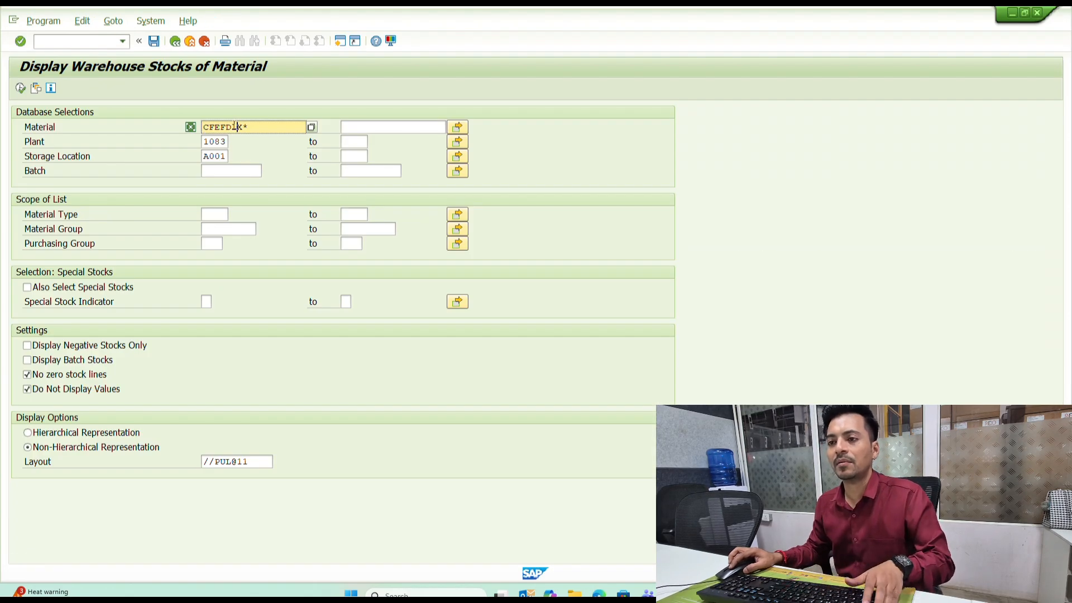
pyautogui.press('F8')
pyautogui.press('F3')
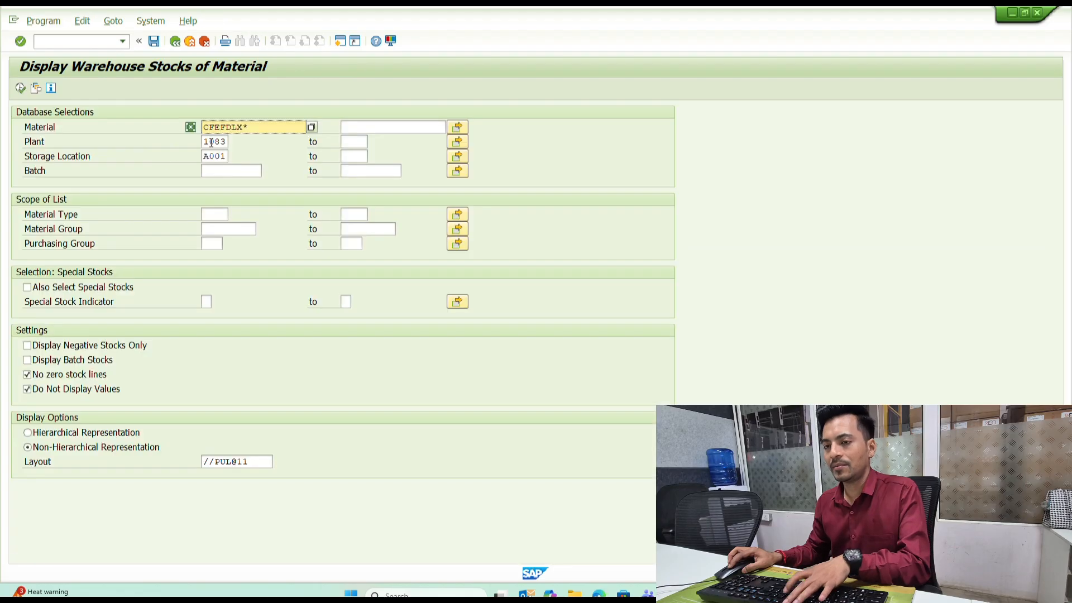
# - Check the warehouse stocks for materials CFEFDPX* and CFEFDPC*
pyautogui.click(231, 127)
pyautogui.press('BackSpace')
pyautogui.write('P')
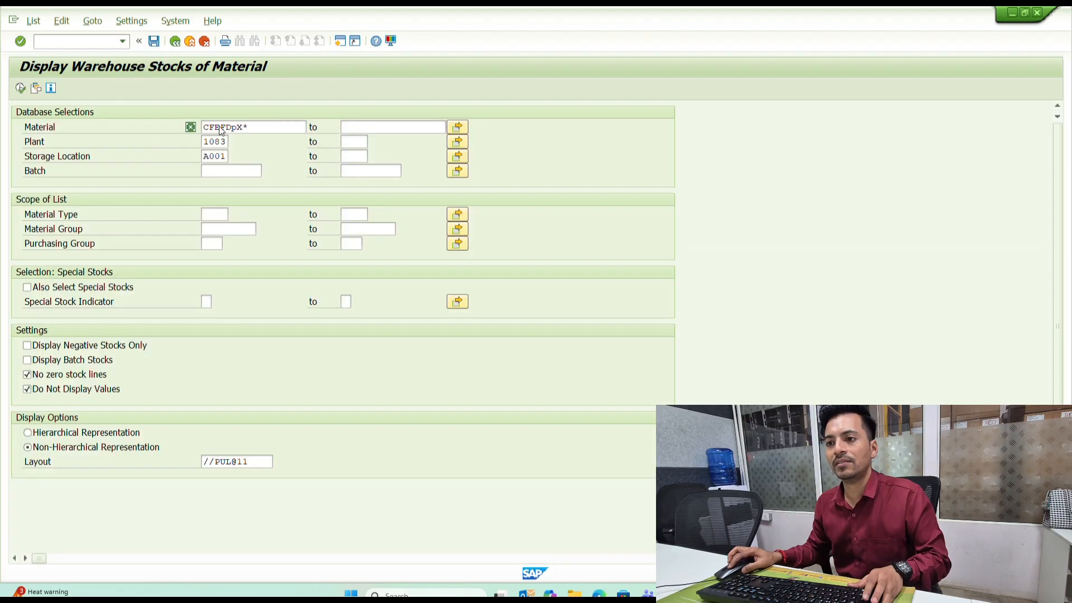
pyautogui.press('F8')
pyautogui.press('F3')
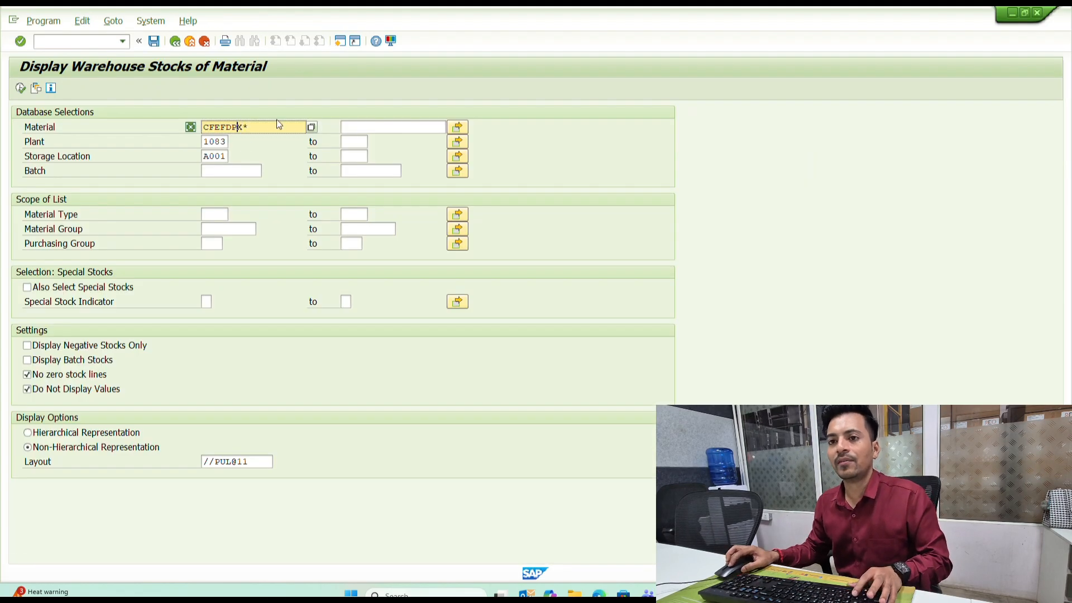
pyautogui.press('Delete')
pyautogui.write('C')
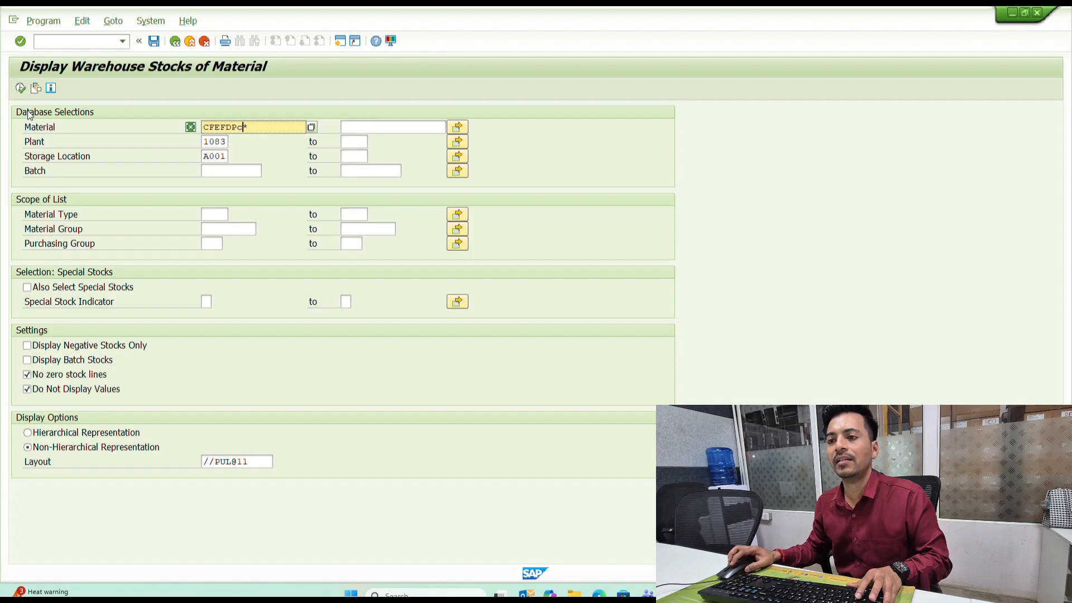
pyautogui.click(25, 86)
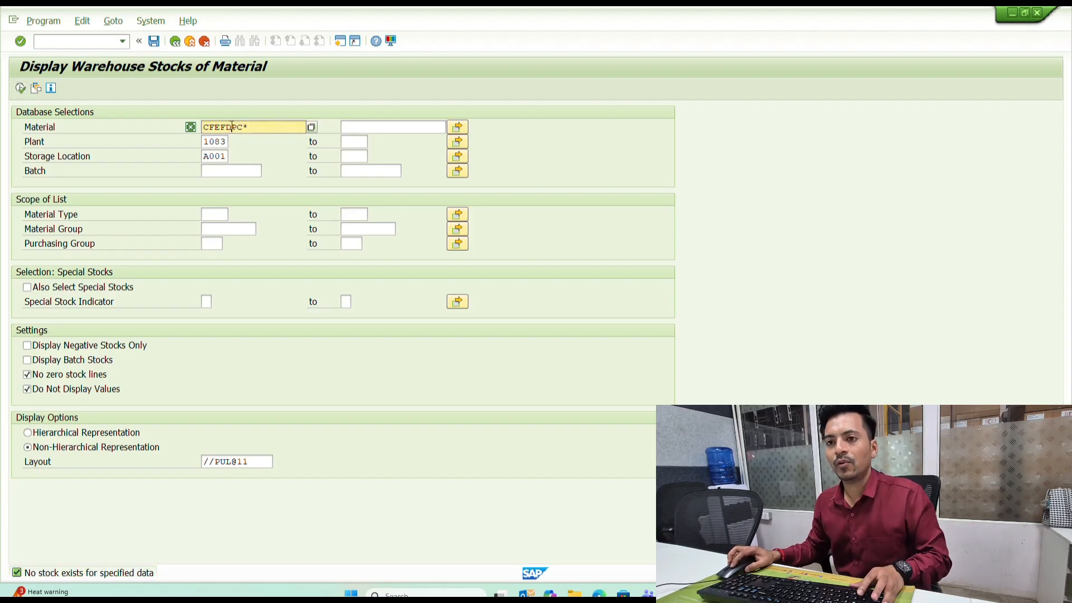
# - Check the warehouse stocks for materials CFEFDMC*, CFEFDBC* and CFEFDLC*
pyautogui.write('m')
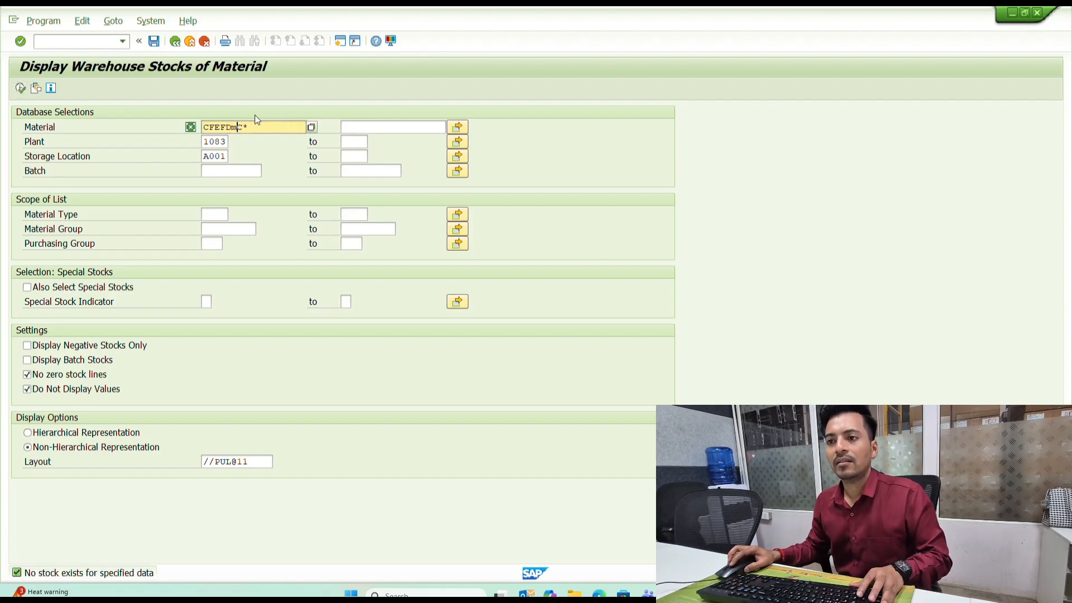
pyautogui.click(20, 88)
pyautogui.press('F3')
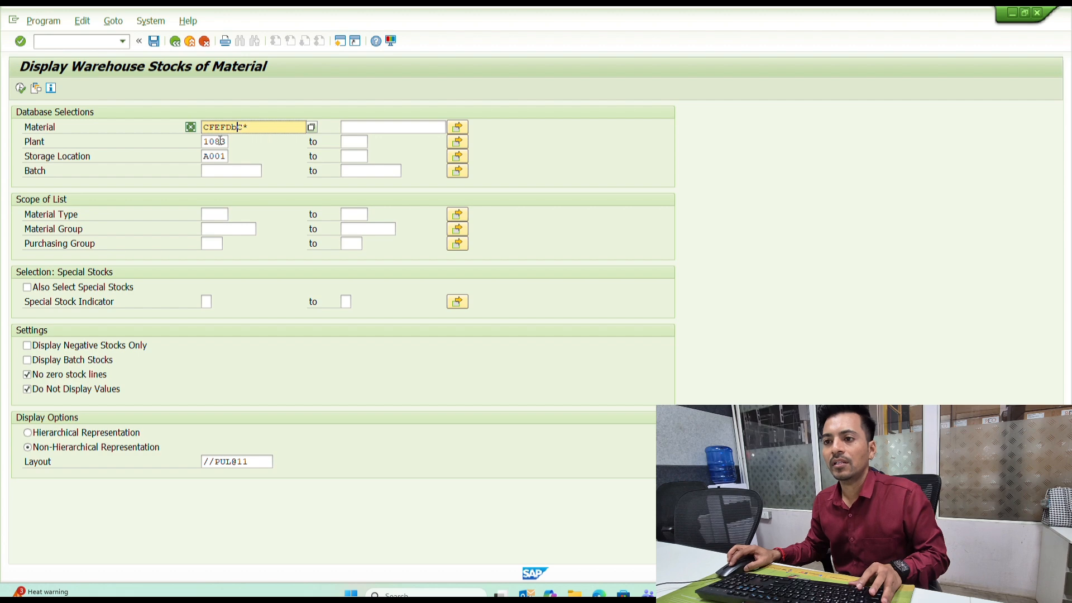
pyautogui.click(20, 89)
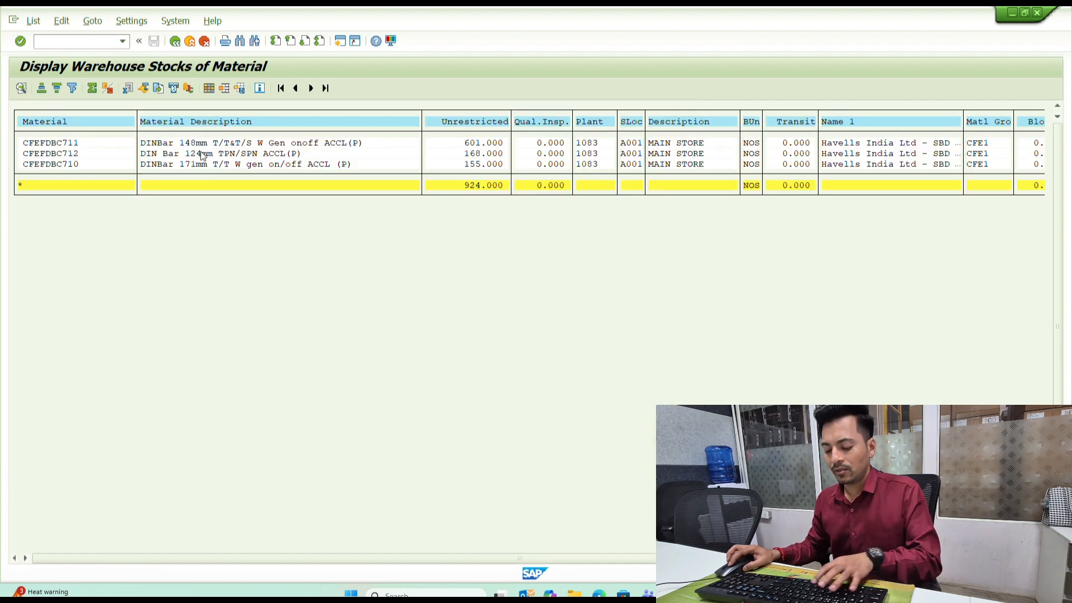
pyautogui.press('F3')
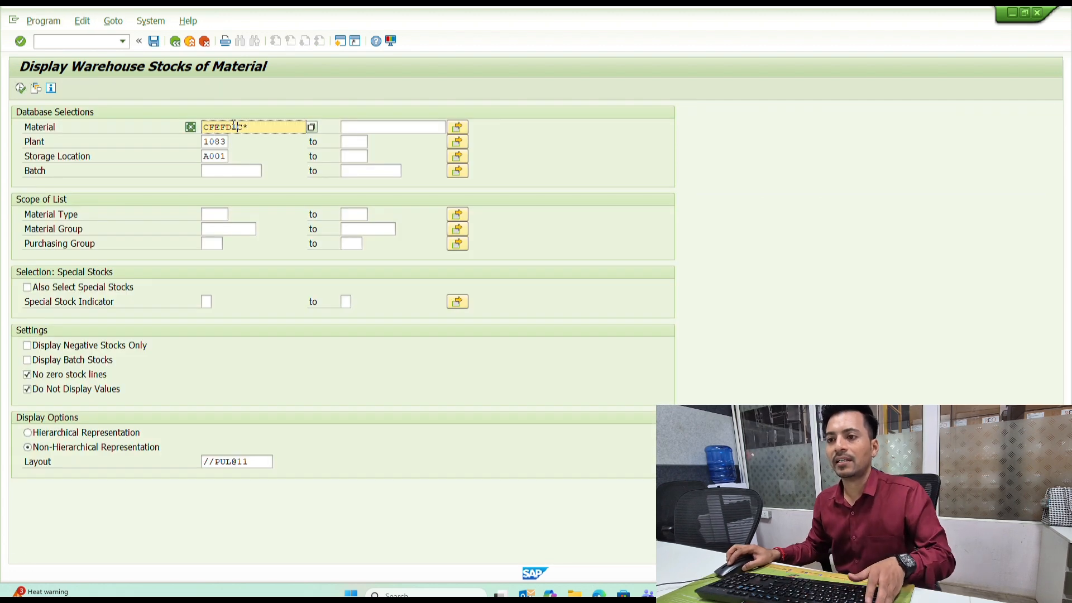
pyautogui.press('F8')
pyautogui.press('F3')
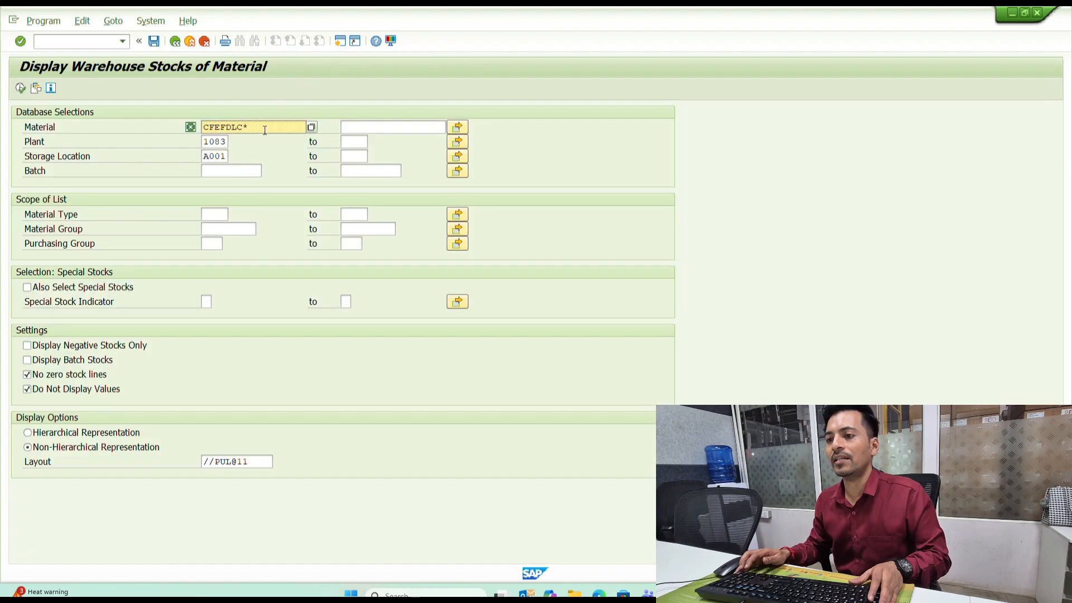
pyautogui.moveTo(265, 130); pyautogui.dragTo(100, 129)
# - Switch to the reservation session and enter storage location A001 for both items, CFEFDBX1589 and CFEFDBX1591
pyautogui.hotkey('alt', 'Tab')
pyautogui.press('Tab')
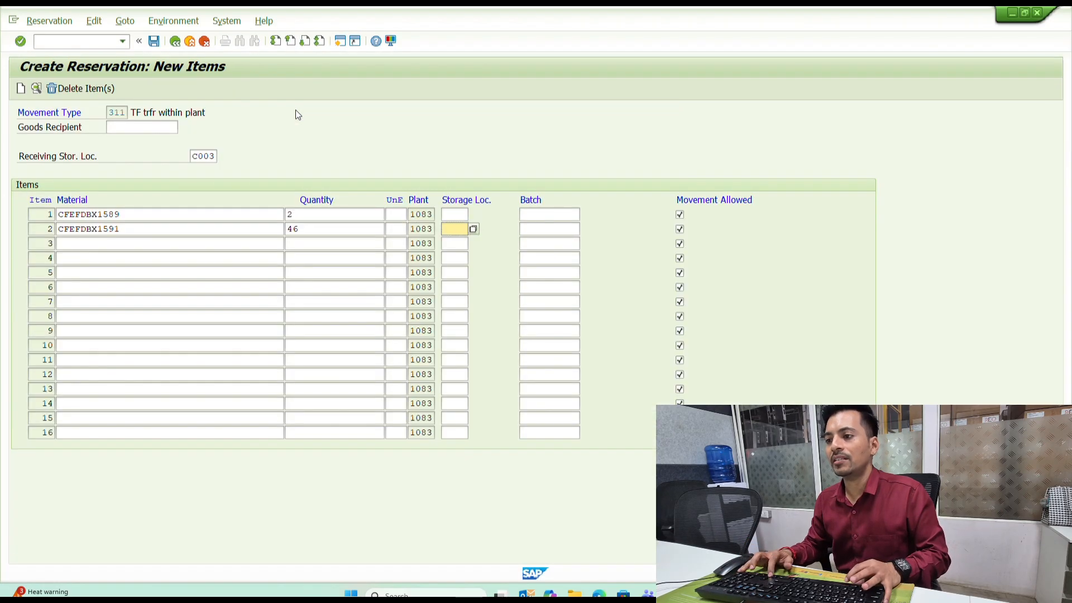
pyautogui.press('space')
pyautogui.press('Down')
pyautogui.press('Return')
pyautogui.press('Up')
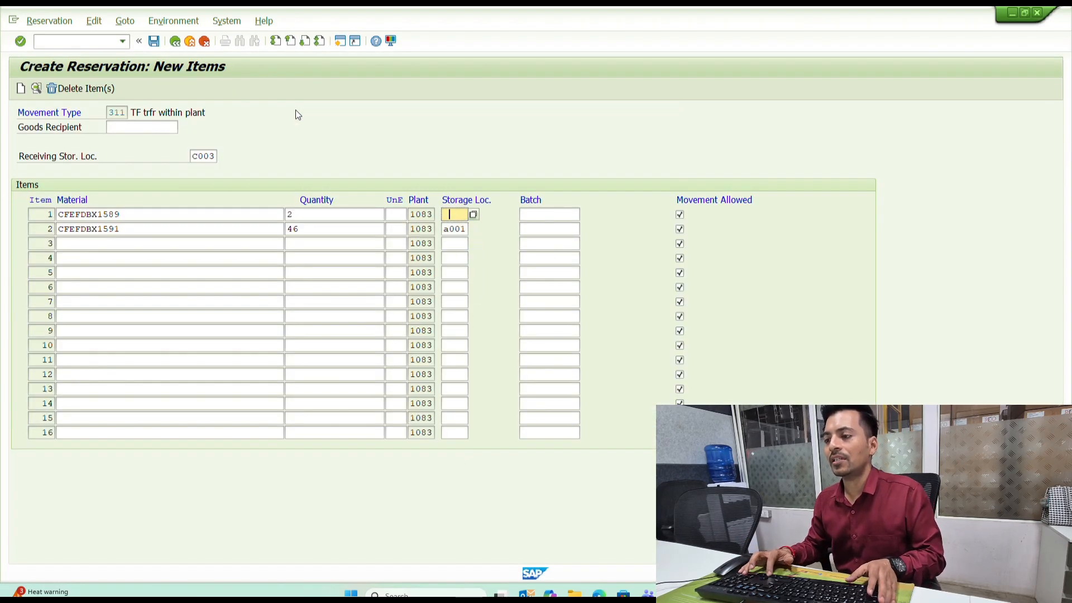
pyautogui.press('space')
pyautogui.press('Down')
pyautogui.press('Return')
# - Enter batch M&P-DoMEST for both reservation items and confirm the entries
pyautogui.press('Tab')
pyautogui.press('space')
pyautogui.press('Down')
pyautogui.press('Return')
pyautogui.press('Down')
pyautogui.press('space')
pyautogui.press('Down')
pyautogui.press('Return')
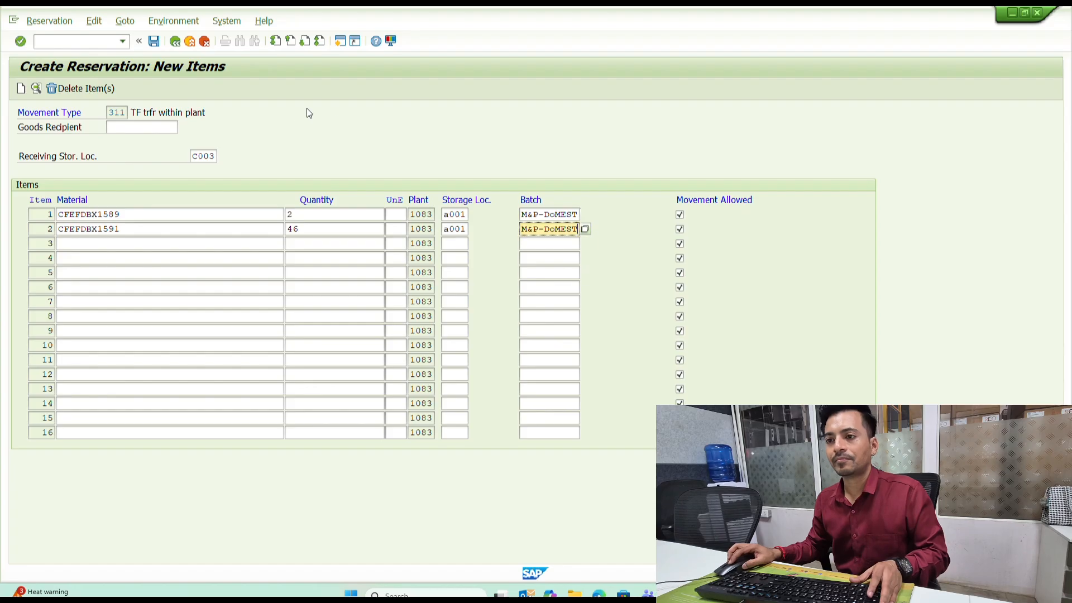
pyautogui.press('Return')
# - Return to the stock report session and set the material selection to CFEFREX*
pyautogui.hotkey('alt', 'Tab')
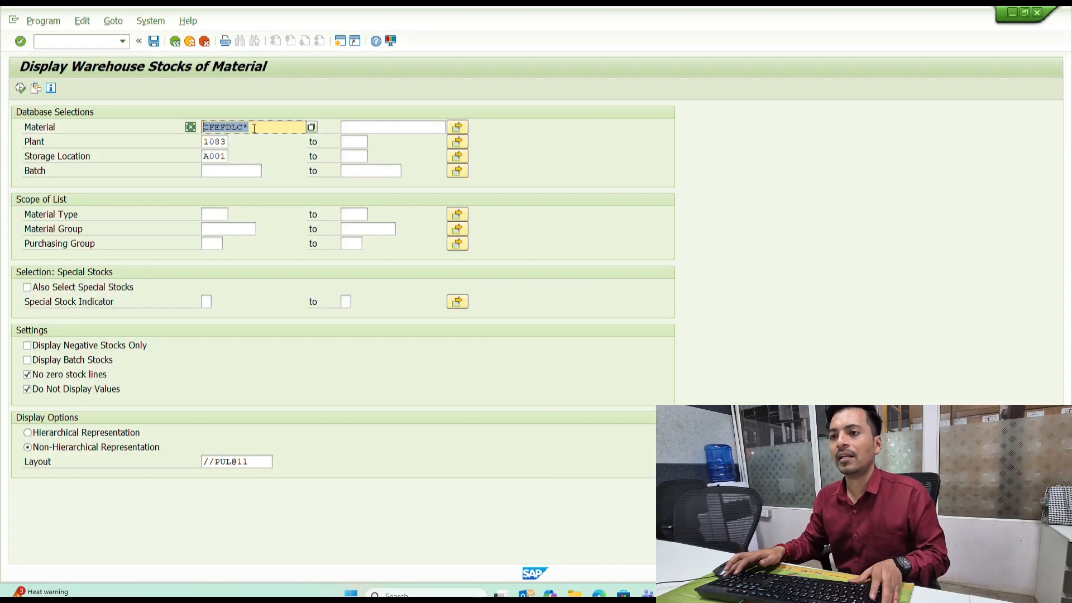
pyautogui.write('cfefrex9')
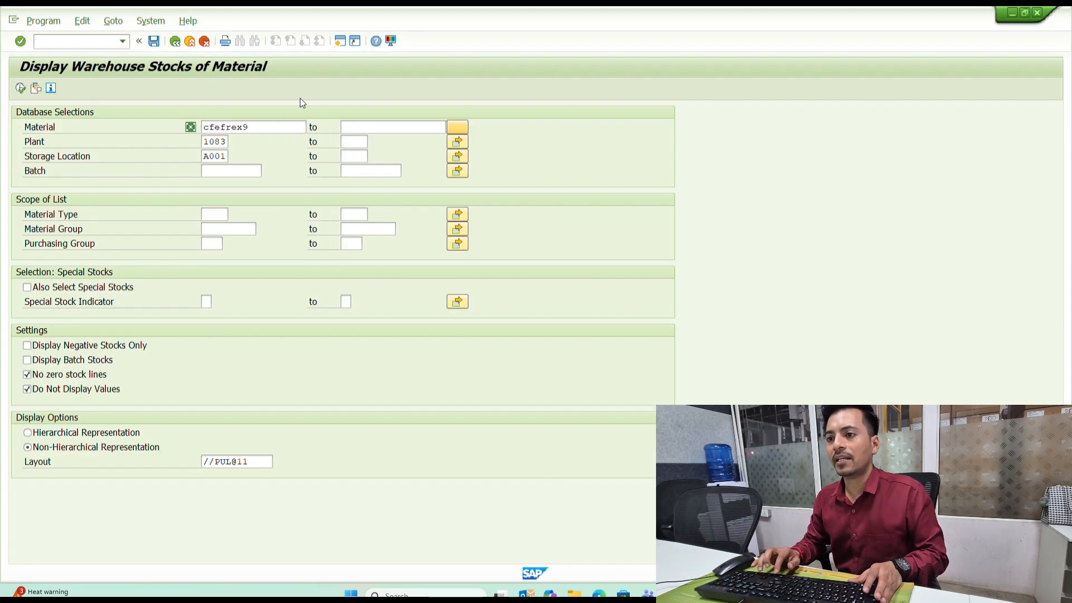
pyautogui.hotkey('shift', 'Tab')
pyautogui.hotkey('shift', 'Tab')
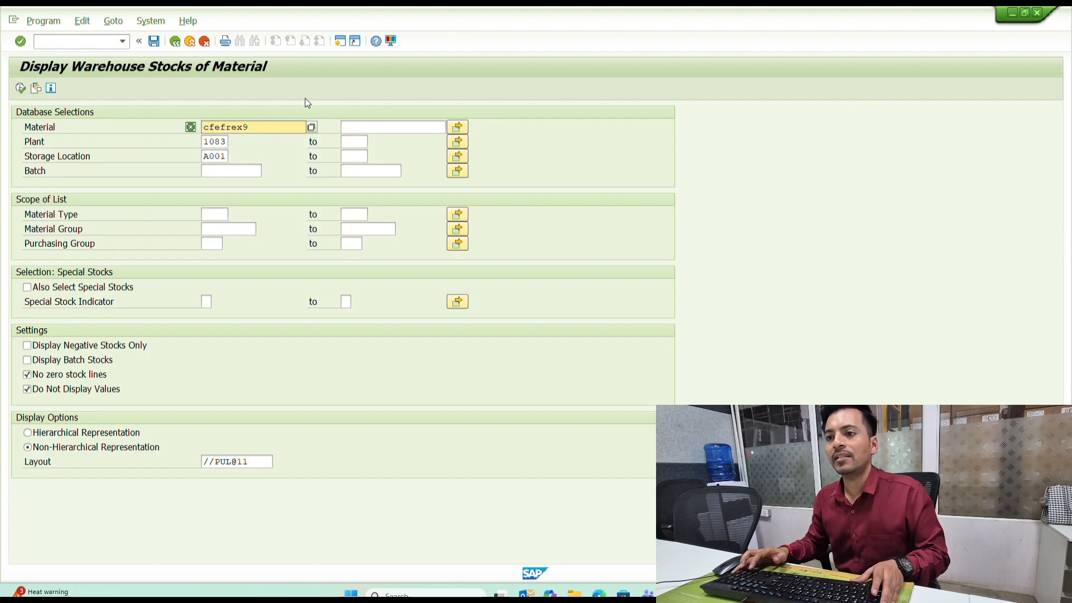
pyautogui.press('BackSpace')
pyautogui.write('*')
pyautogui.press('Tab')
pyautogui.press('Tab')
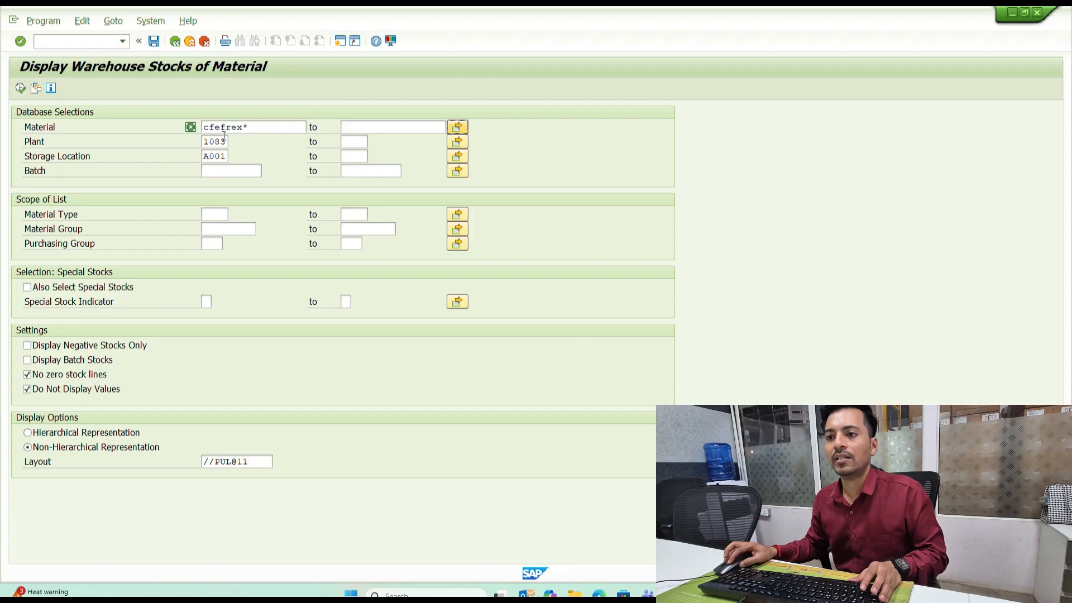
# - Set the plant to 1081 and the storage location to A002, then run the stock report
pyautogui.moveTo(256, 128); pyautogui.dragTo(120, 118)
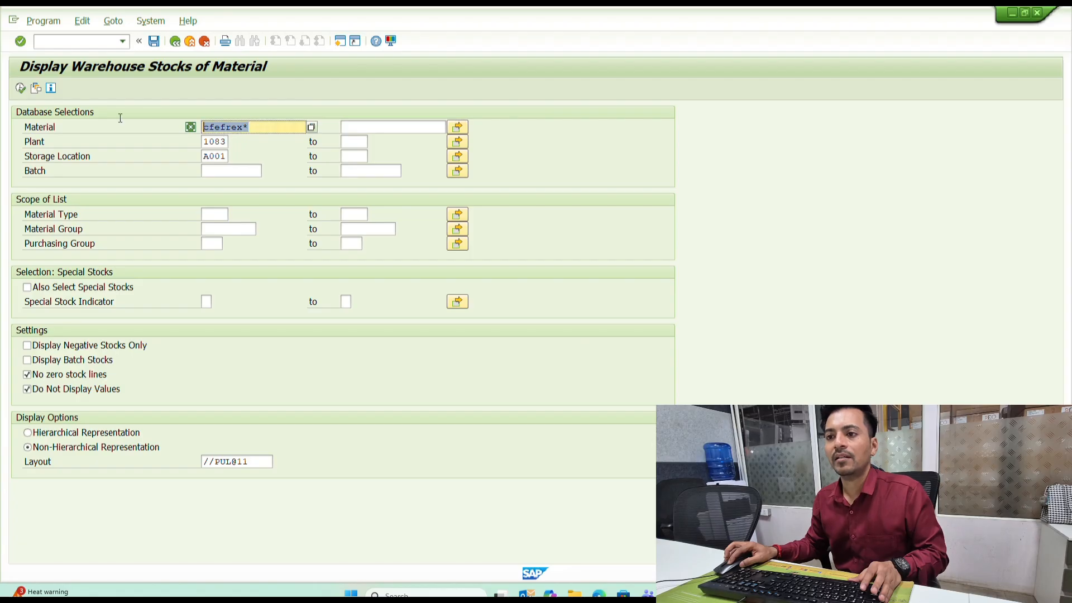
pyautogui.click(224, 141)
pyautogui.press('BackSpace')
pyautogui.write('1')
pyautogui.press('Tab')
pyautogui.press('Tab')
pyautogui.press('Tab')
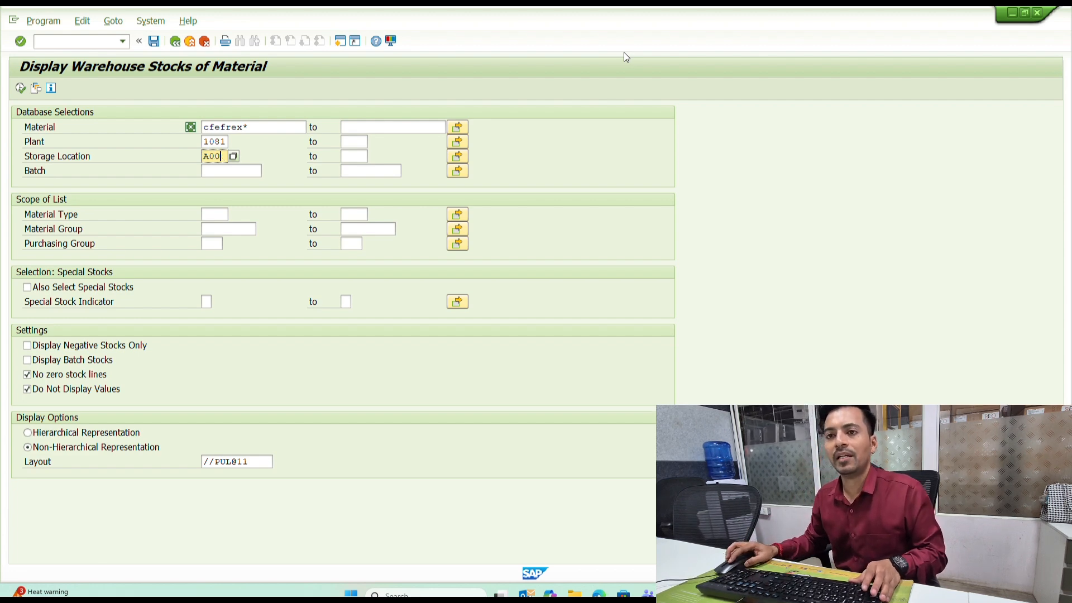
pyautogui.write('2')
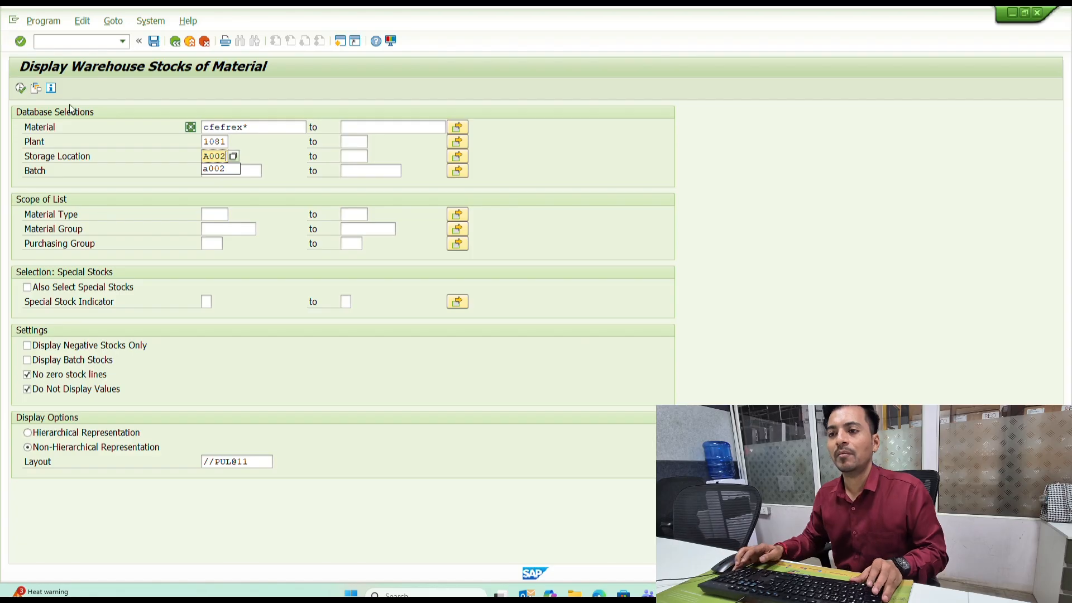
pyautogui.click(20, 88)
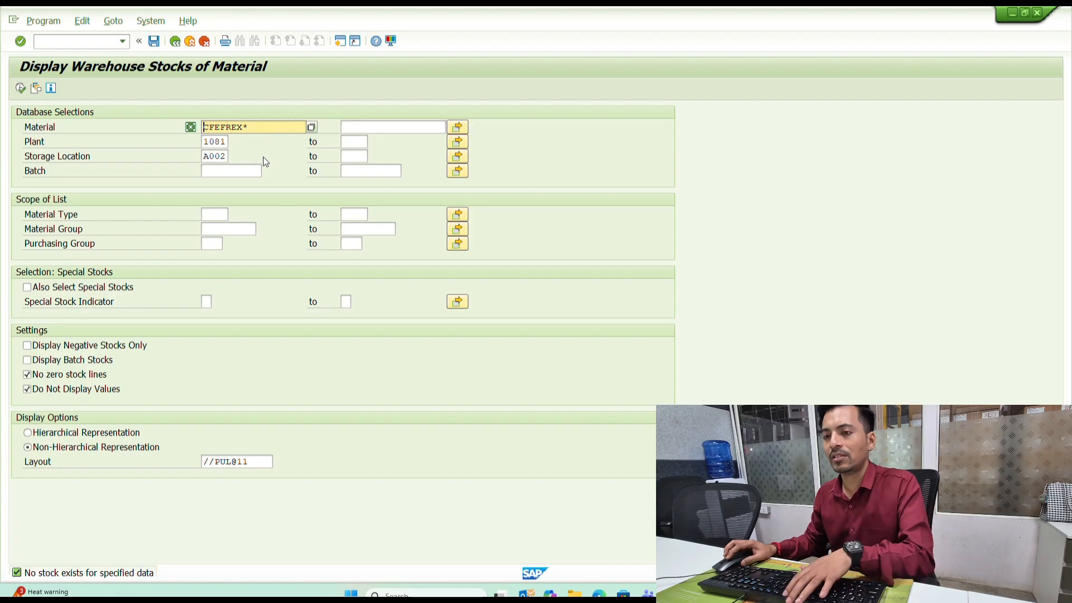
# - Check the warehouse stocks for materials CFEFCFX*, including the quality inspection quantities
pyautogui.write('cfefcf')
pyautogui.press('F8')
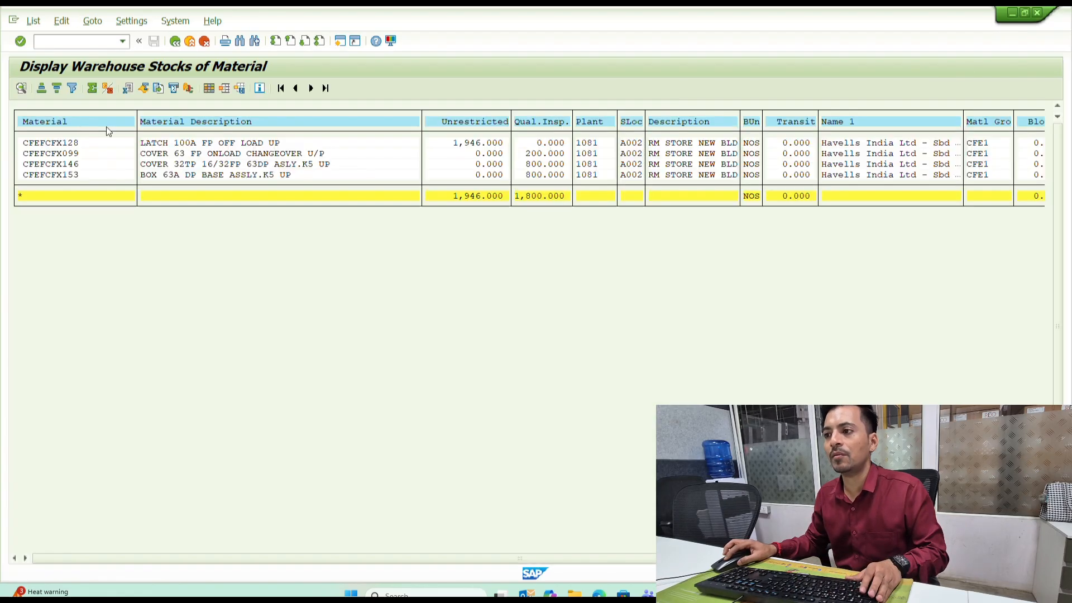
pyautogui.click(523, 154)
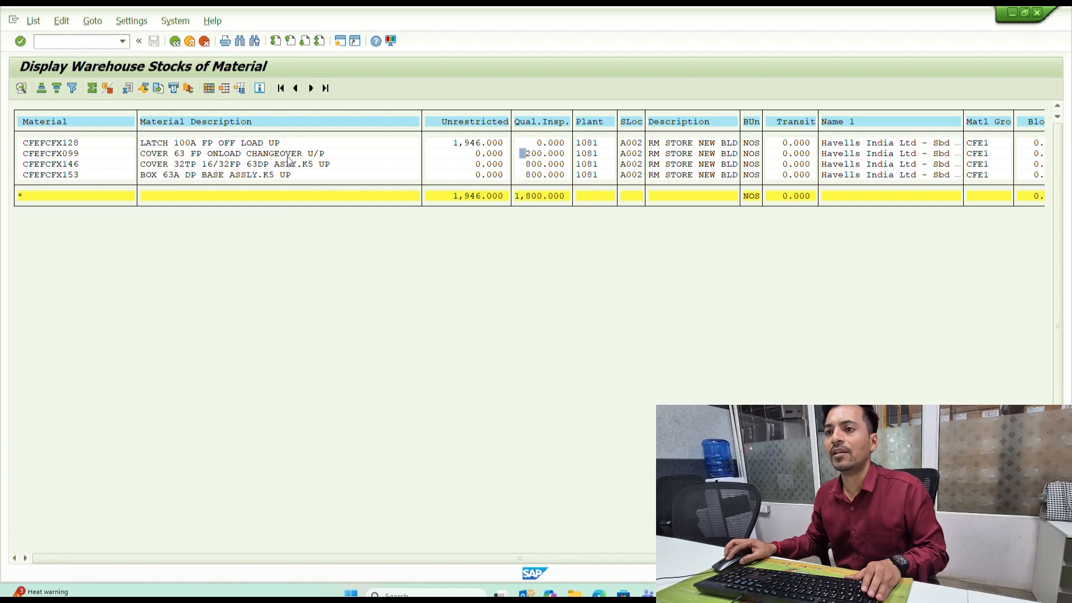
pyautogui.click(175, 42)
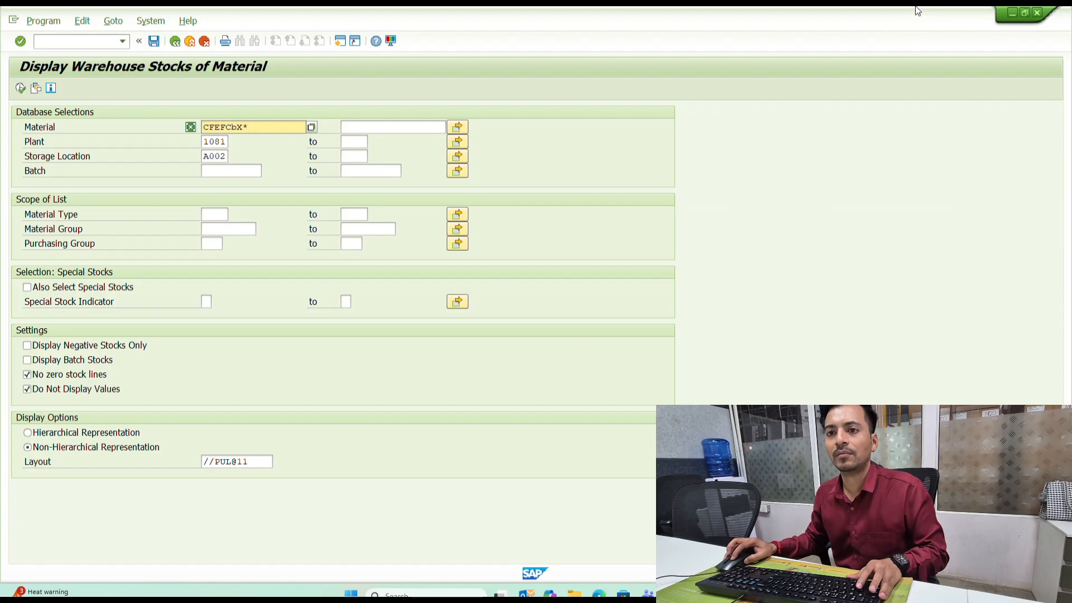
# - Check the warehouse stocks for materials CFEFCBX* and CFEFCNX*
pyautogui.click(20, 88)
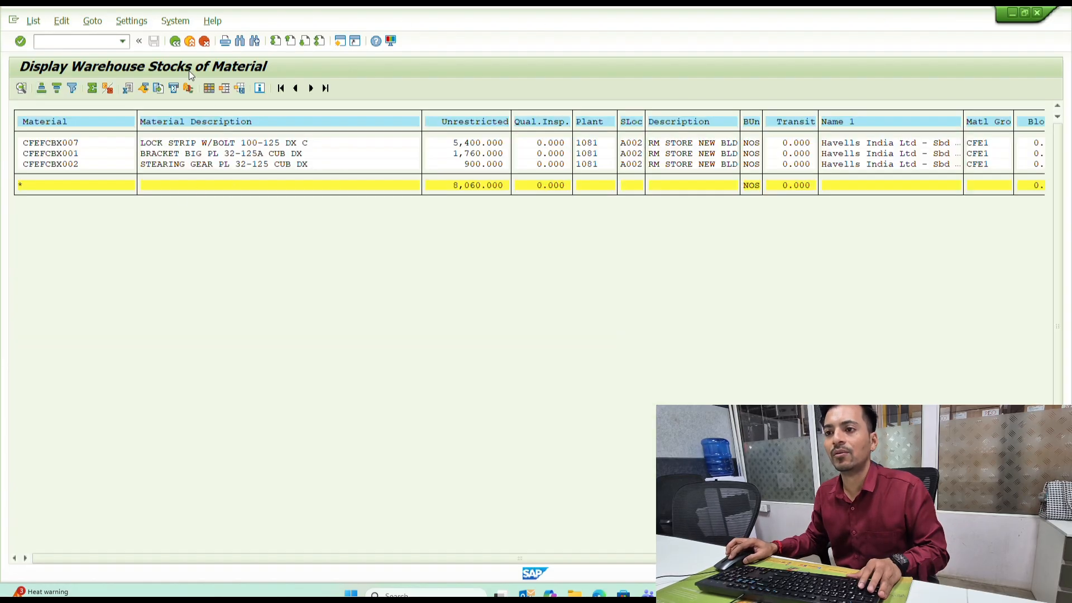
pyautogui.click(175, 41)
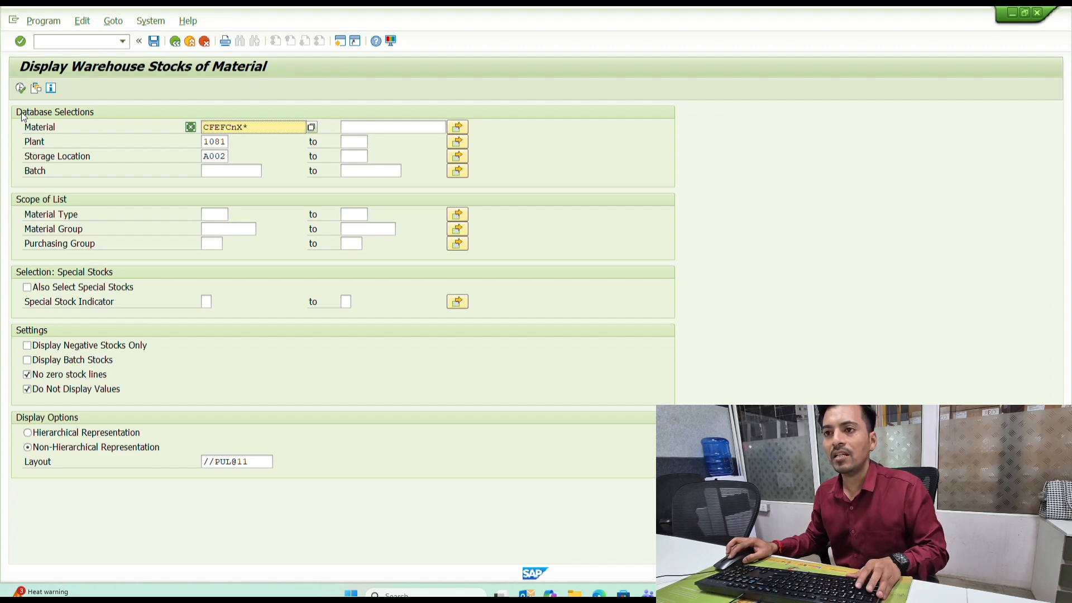
pyautogui.click(20, 87)
pyautogui.press('F3')
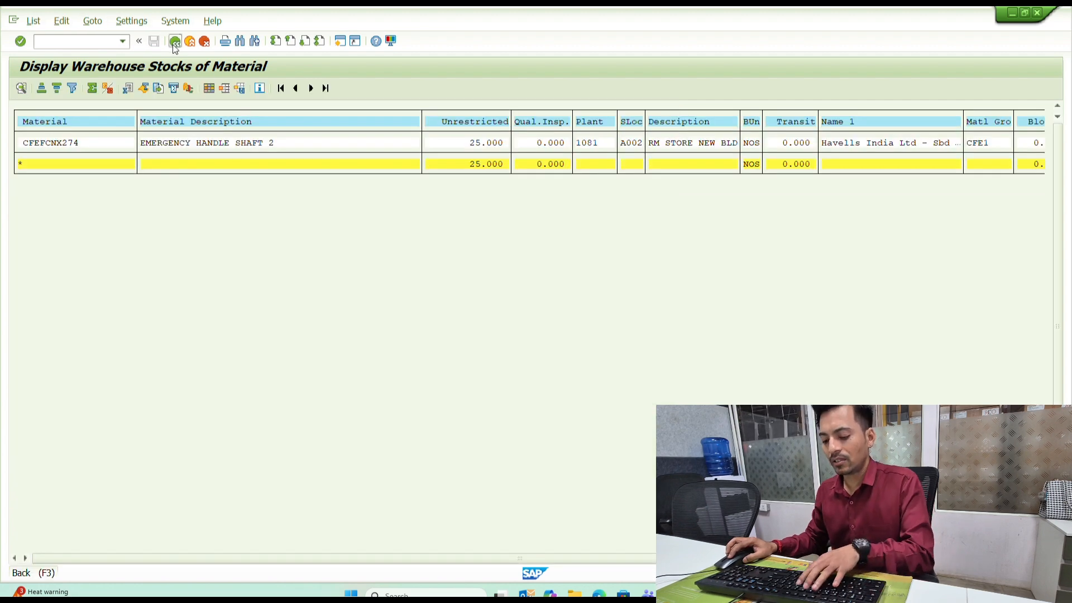
# - Check the warehouse stocks for materials CFEFCOX* and CFEFFSX*
pyautogui.click(232, 127)
pyautogui.write('O')
pyautogui.press('F8')
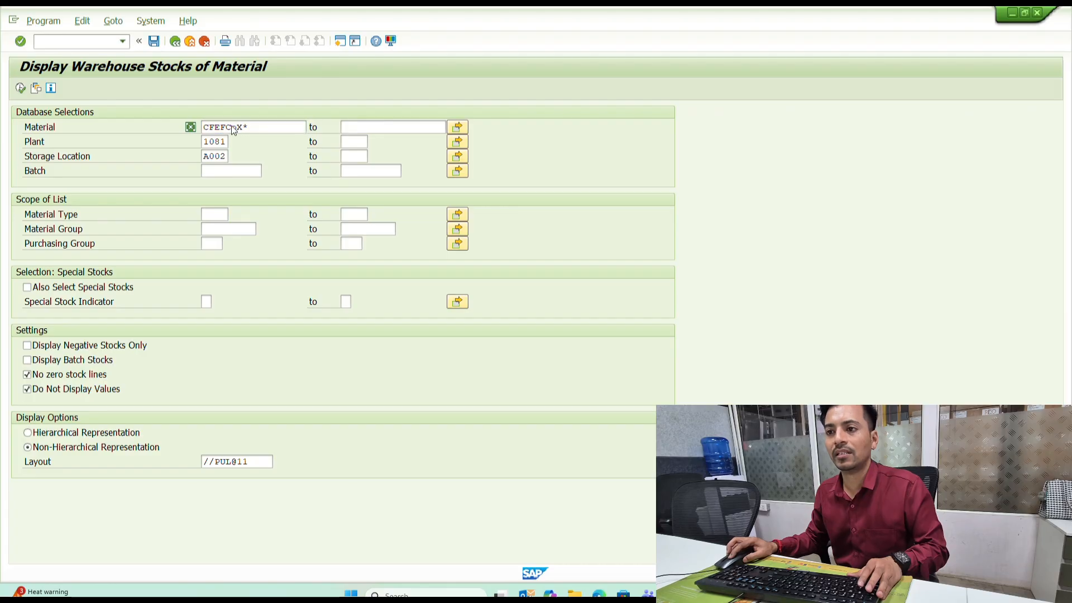
pyautogui.hotkey('shift', 'End')
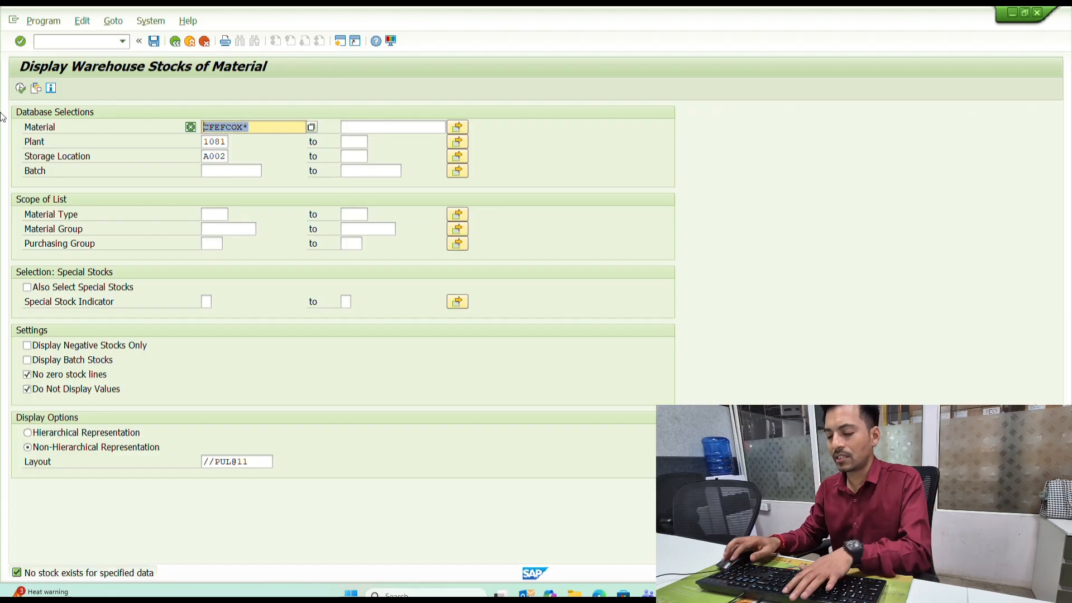
pyautogui.write('cfeffsx*')
pyautogui.press('F8')
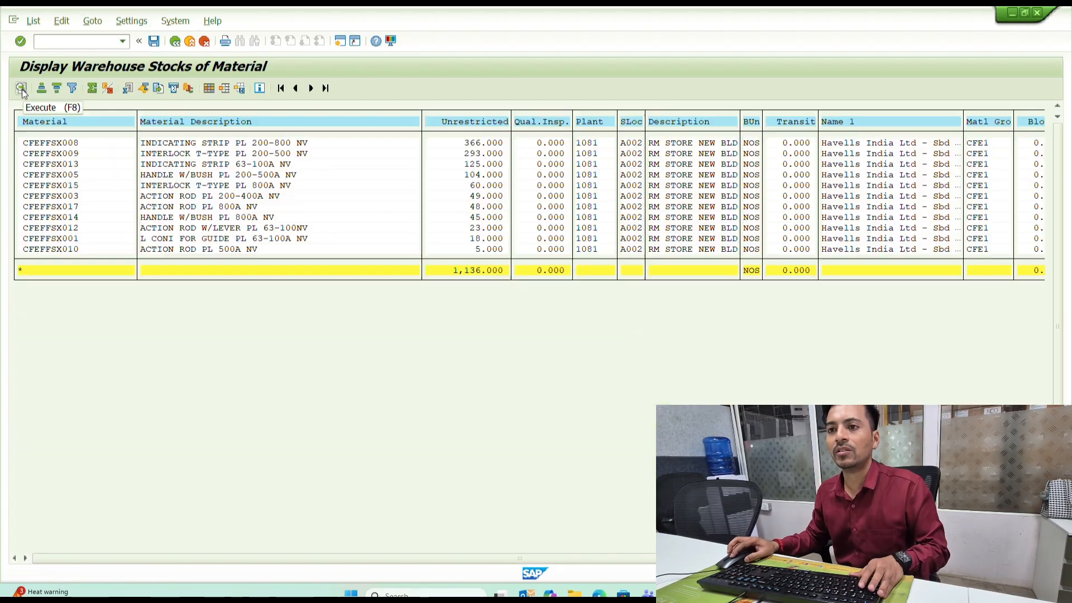
pyautogui.click(176, 44)
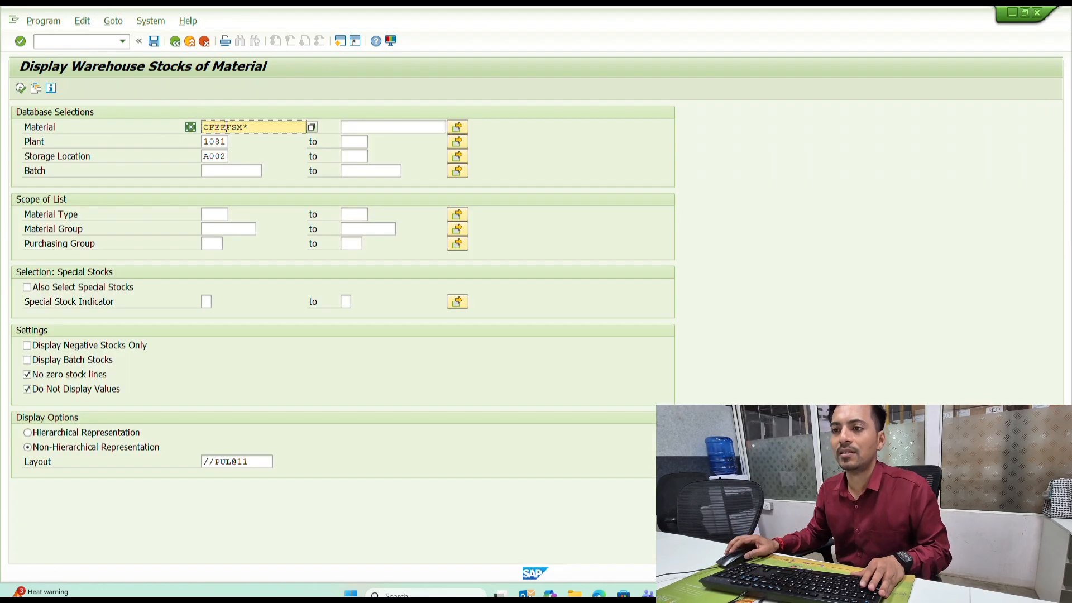
# - Check the warehouse stocks for materials CFEFPSX* and CFEPBOX*
pyautogui.press('BackSpace')
pyautogui.write('p')
pyautogui.press('F8')
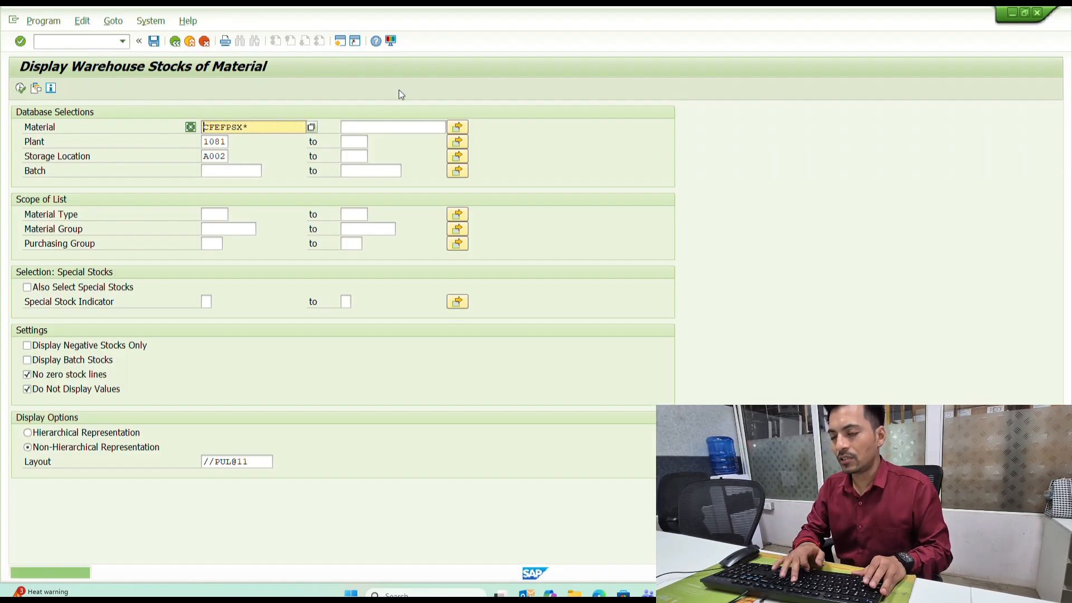
pyautogui.press('Delete')
pyautogui.write('pbox')
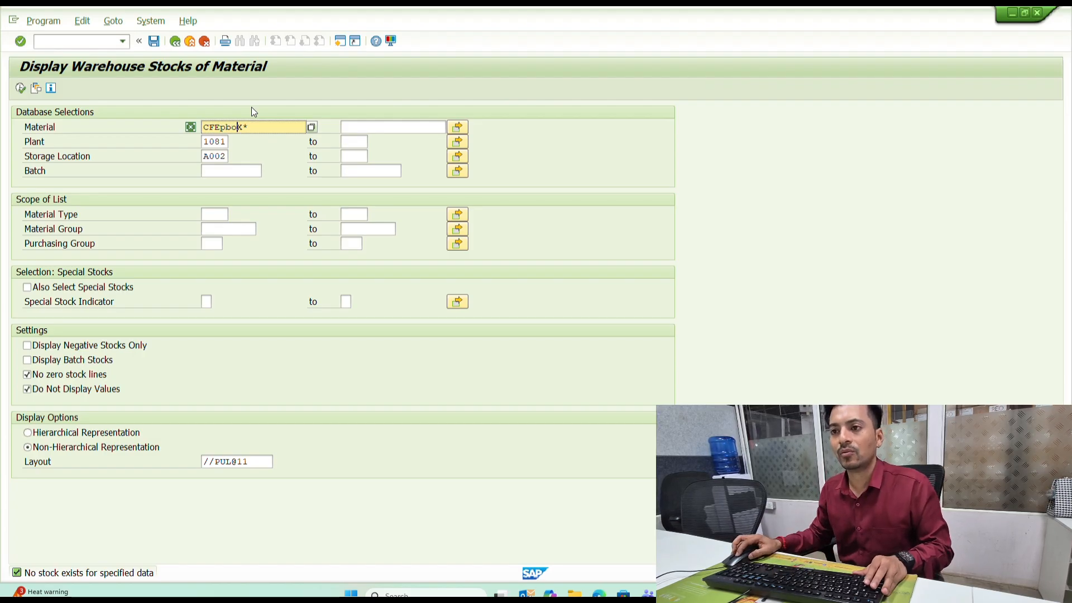
pyautogui.press('F8')
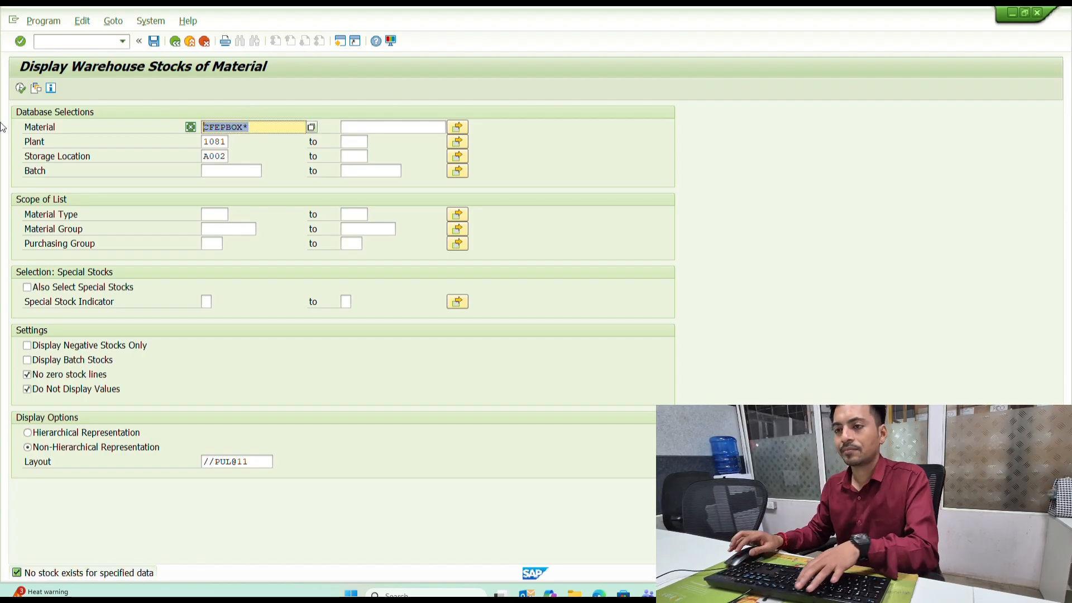
# - Check the warehouse stocks for materials CFEFCFX* again and for CFEFXPX*
pyautogui.write('CFEFCFX*')
pyautogui.press('F8')
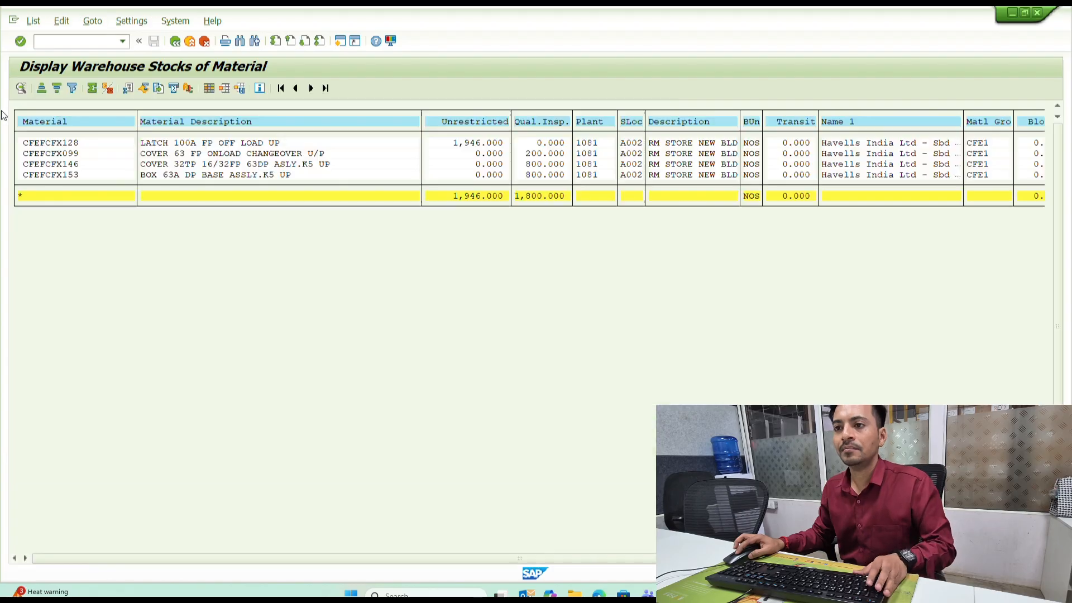
pyautogui.press('F3')
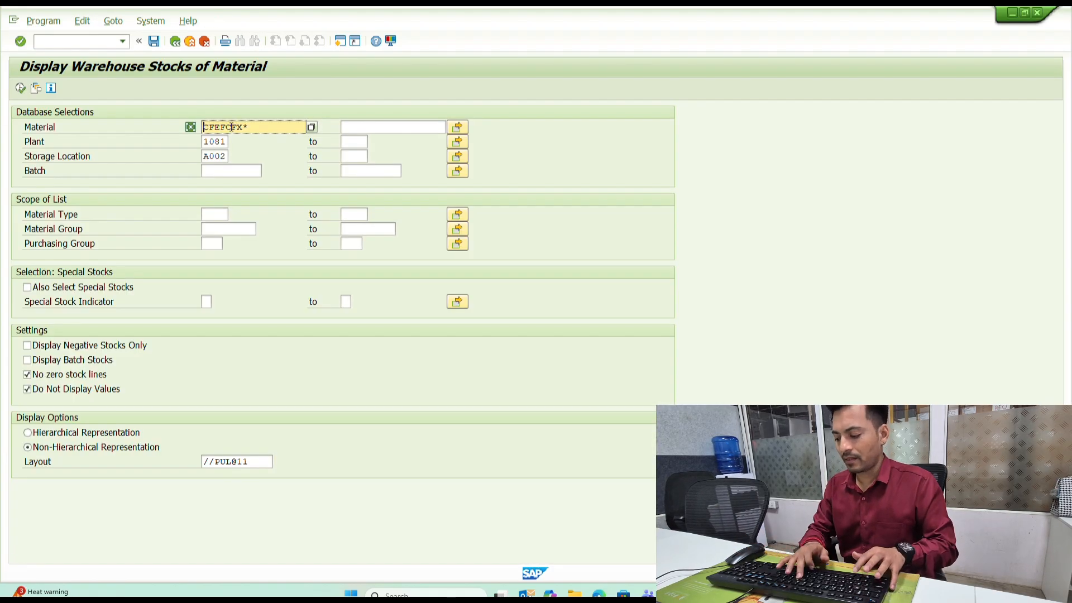
pyautogui.hotkey('shift', 'End')
pyautogui.write('cfefx')
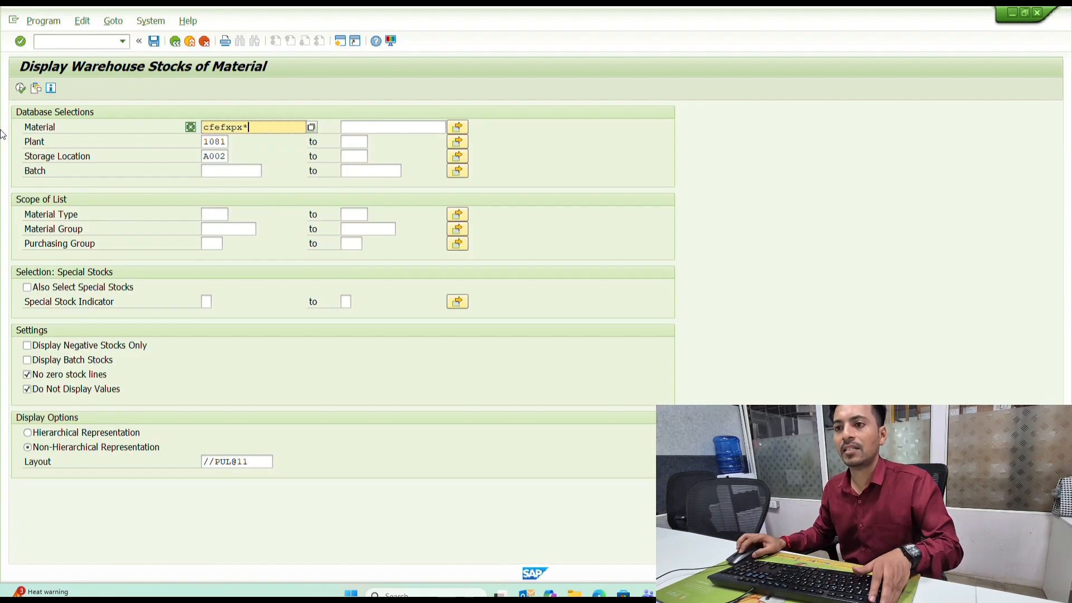
pyautogui.write('px*')
pyautogui.press('F8')
pyautogui.press('F3')
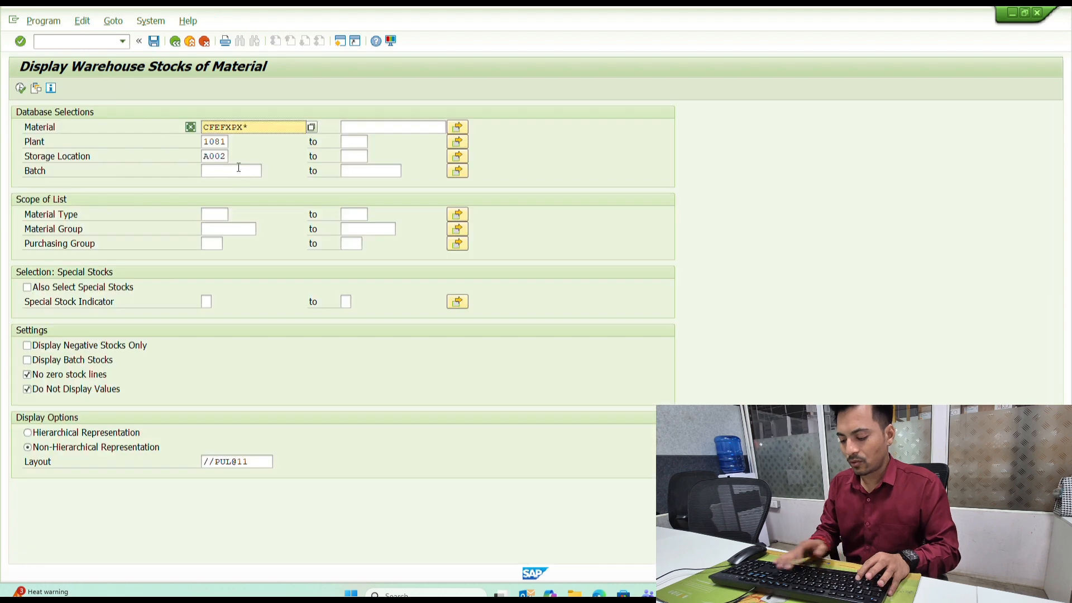
# - Check the warehouse stocks for materials SBOX* and return to the selection screen
pyautogui.hotkey('shift', 'Left')
pyautogui.hotkey('shift', 'Left')
pyautogui.hotkey('shift', 'Left')
pyautogui.hotkey('shift', 'Left')
pyautogui.hotkey('shift', 'Left')
pyautogui.hotkey('shift', 'Left')
pyautogui.hotkey('shift', 'Left')
pyautogui.hotkey('shift', 'Left')
pyautogui.write('sbox')
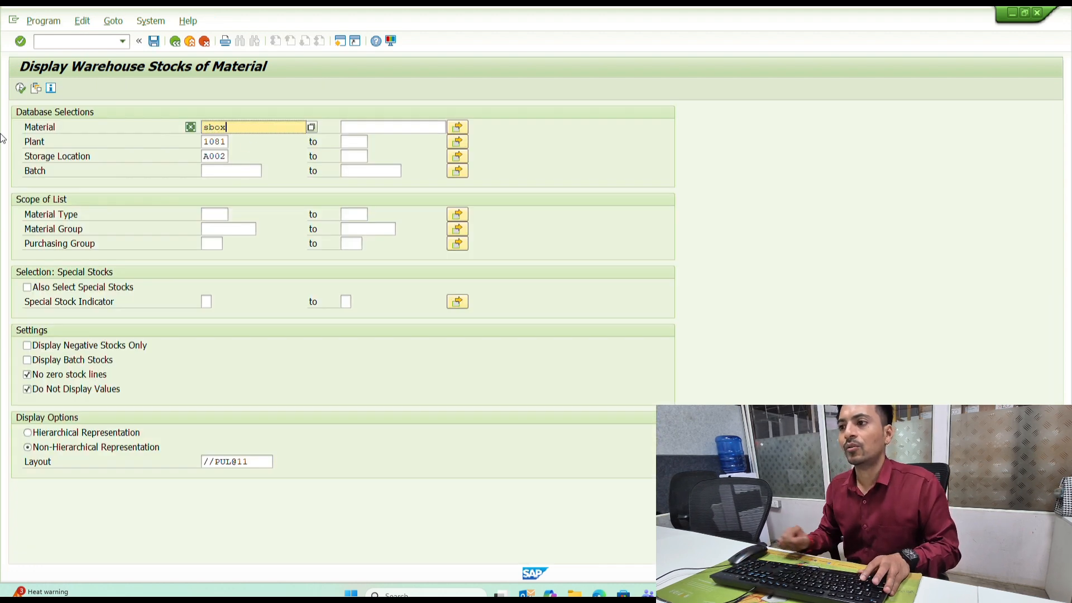
pyautogui.write('*')
pyautogui.press('F8')
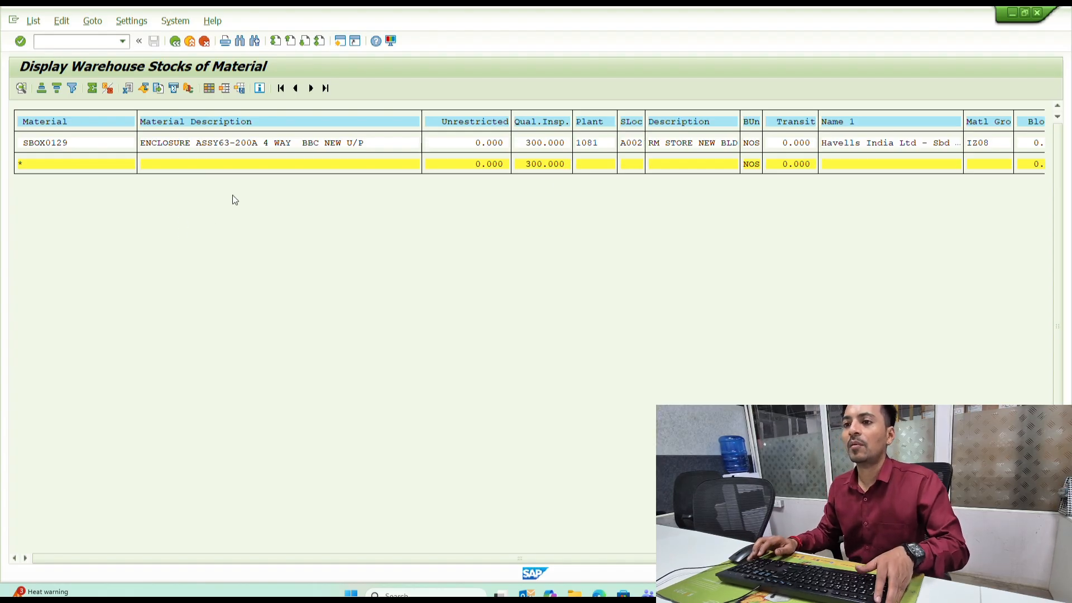
pyautogui.press('F3')
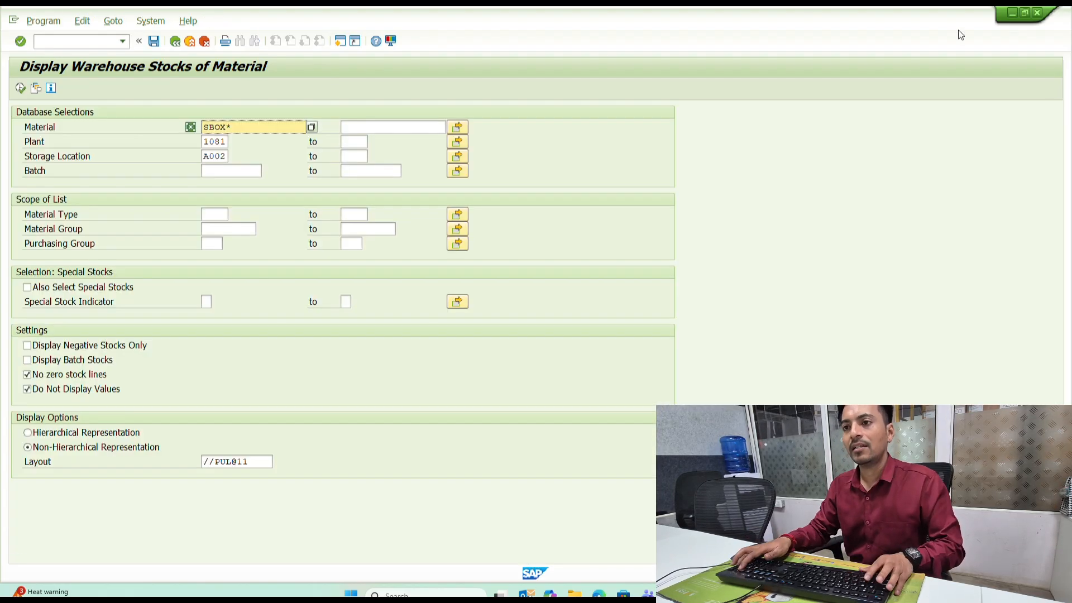
# - Run the stock report for materials CFE* in storage location C024 and select the Material column
pyautogui.press('Delete')
pyautogui.press('Delete')
pyautogui.press('Delete')
pyautogui.press('Delete')
pyautogui.press('Delete')
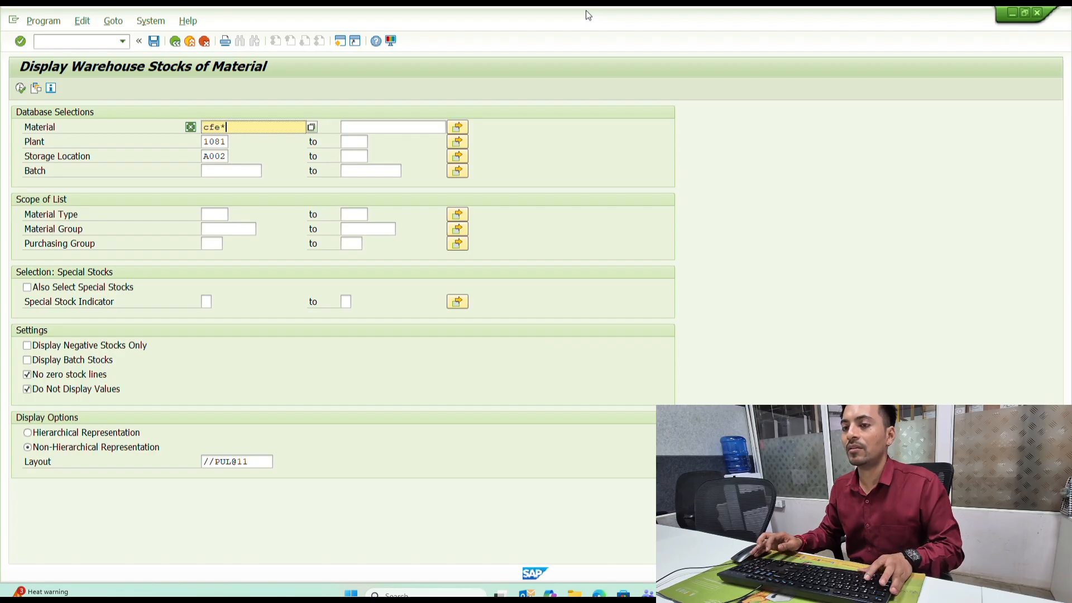
pyautogui.press('Down')
pyautogui.press('Down')
pyautogui.write('c024')
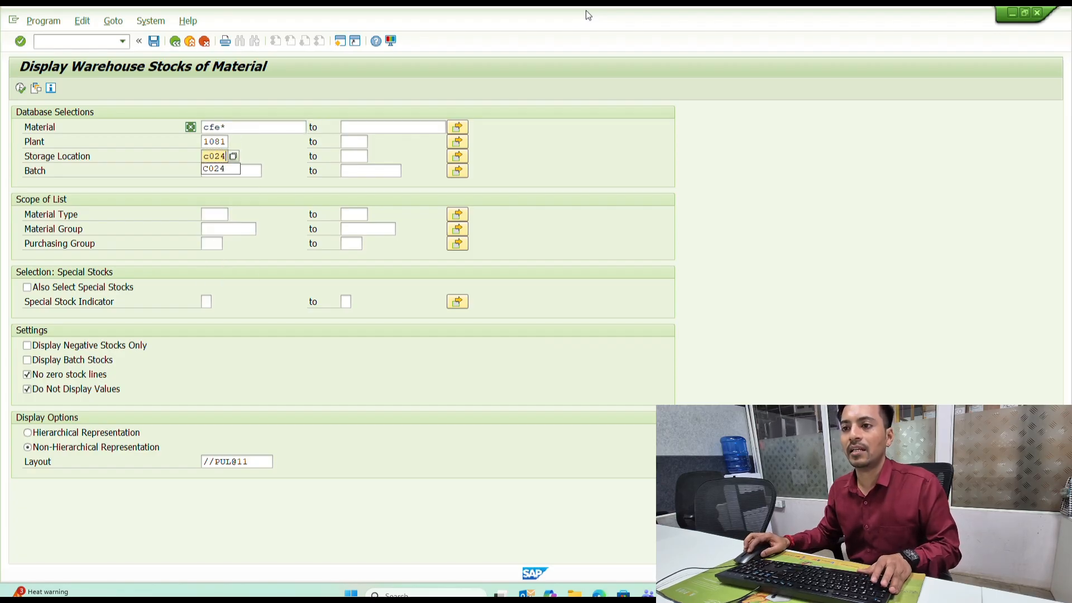
pyautogui.click(21, 88)
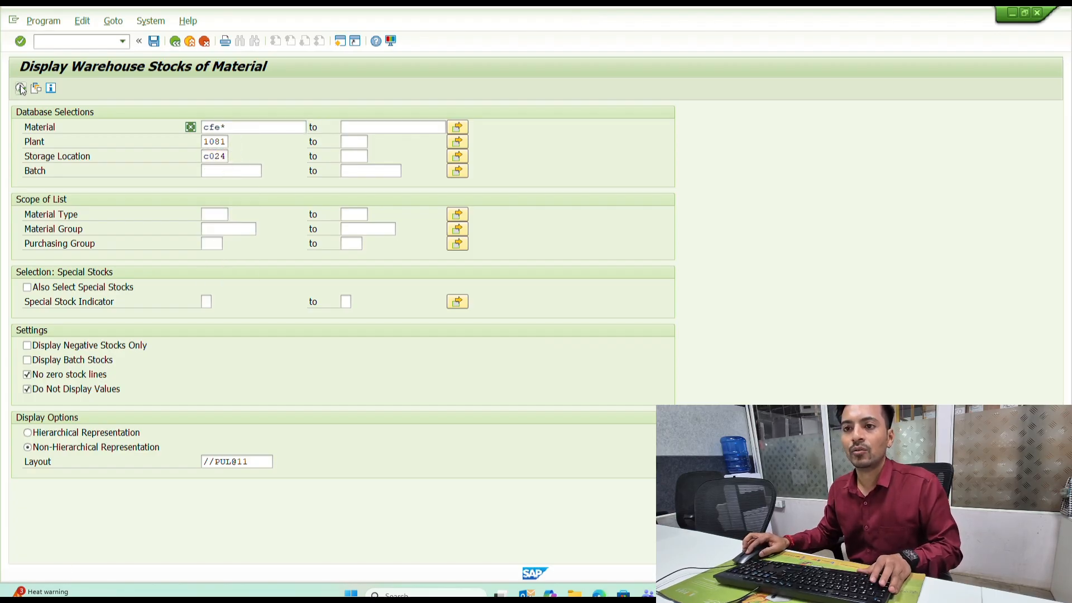
pyautogui.click(56, 122)
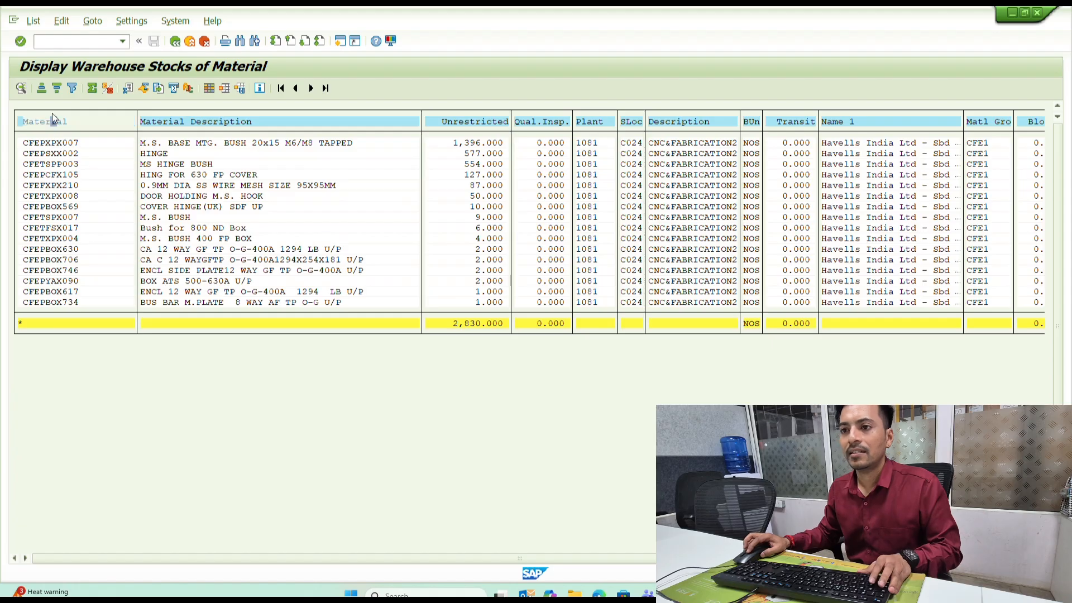
# - Sort the stock list by material in ascending order and copy the codes from CFEPBOX617 to CFEPBOX746
pyautogui.click(41, 88)
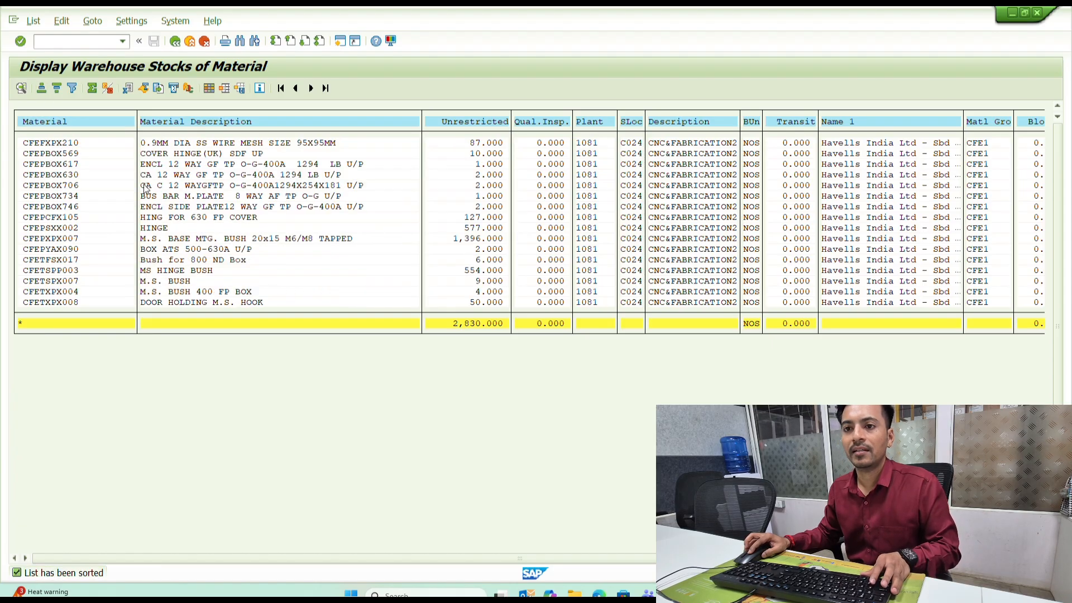
pyautogui.click(25, 165)
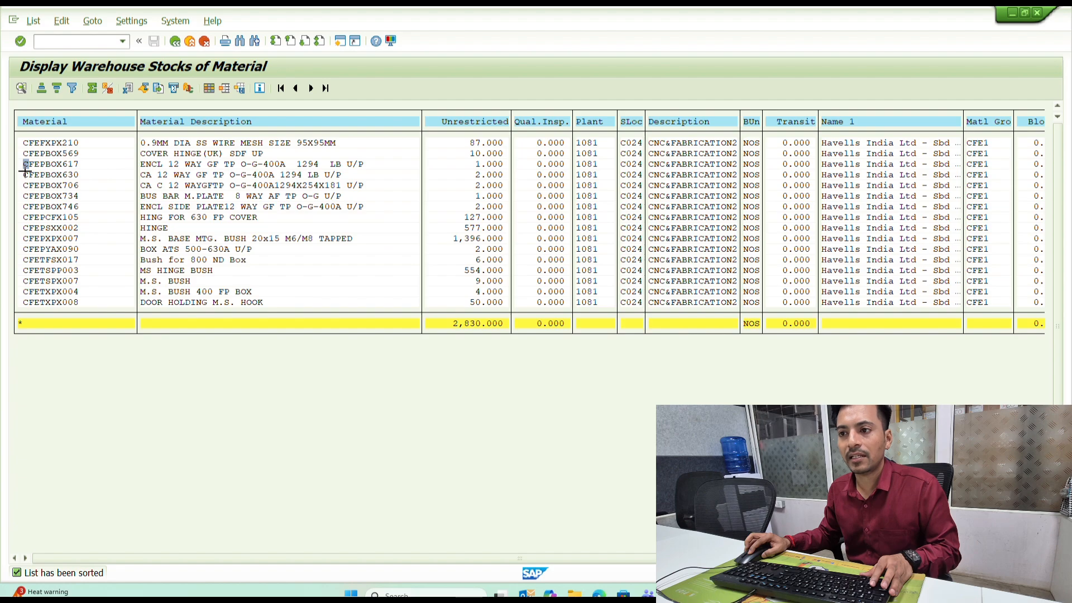
pyautogui.hotkey('ctrl', 'y')
pyautogui.moveTo(26, 195); pyautogui.dragTo(81, 206)
pyautogui.hotkey('ctrl', 'c')
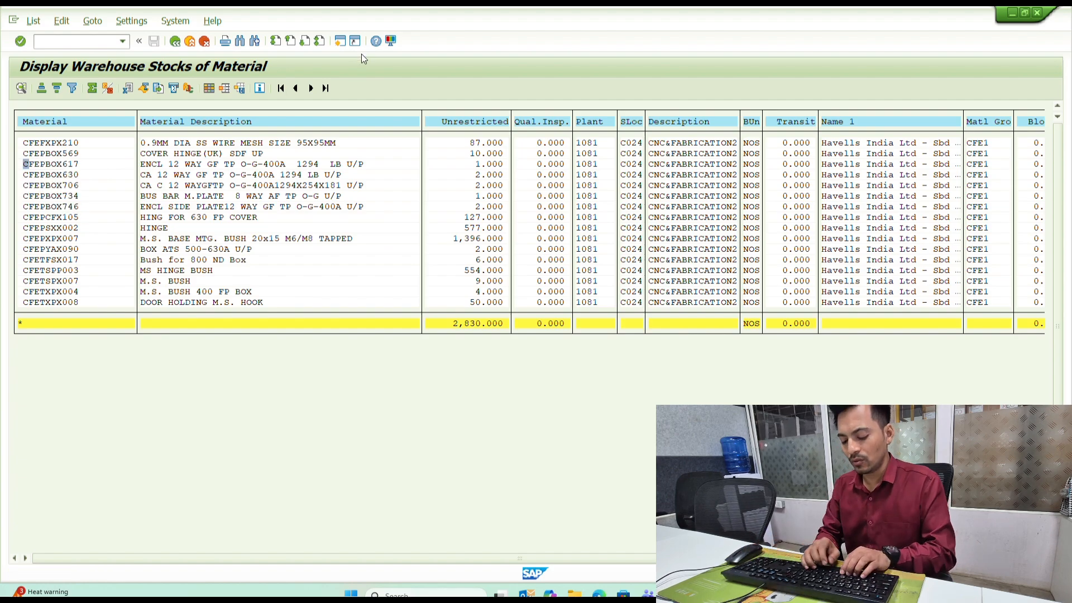
# - Open a transfer posting with movement type 311 and set the material slip to transfer and the document header text to required
pyautogui.hotkey('shift', 'F3')
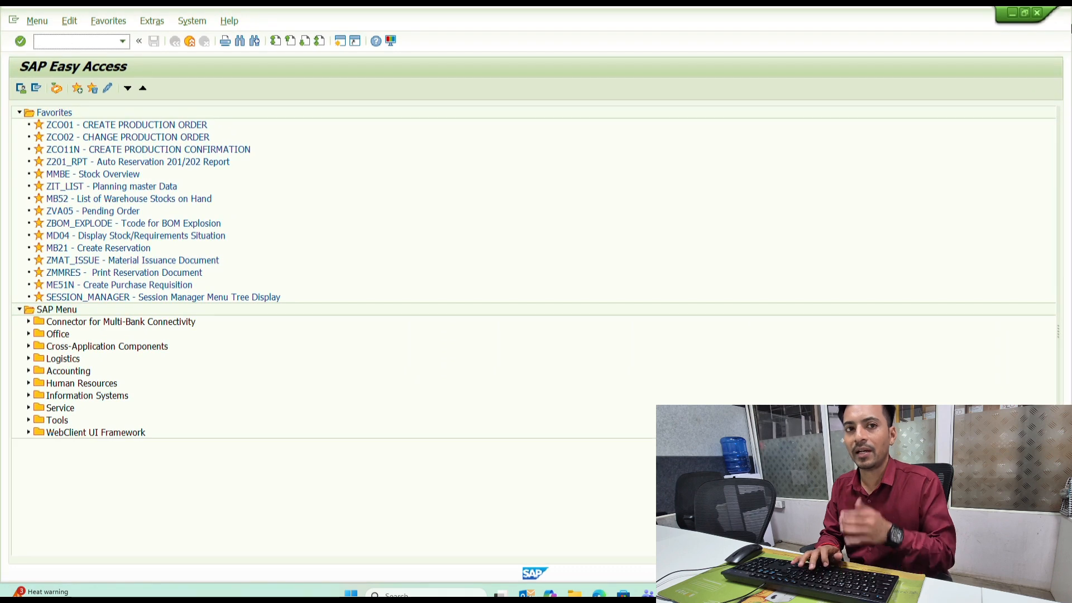
pyautogui.press('Return')
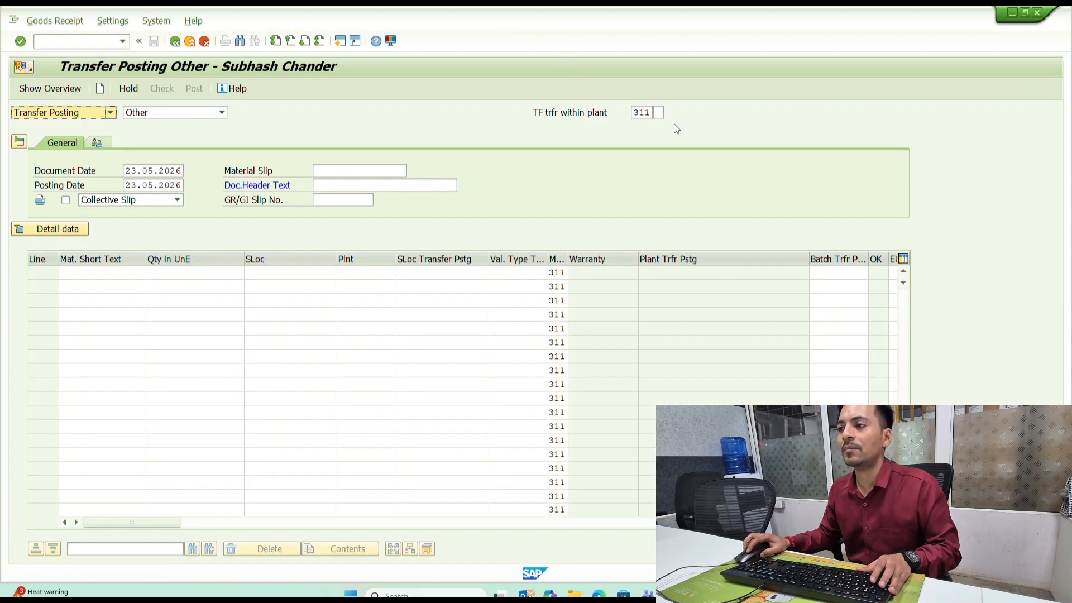
pyautogui.doubleClick(642, 112)
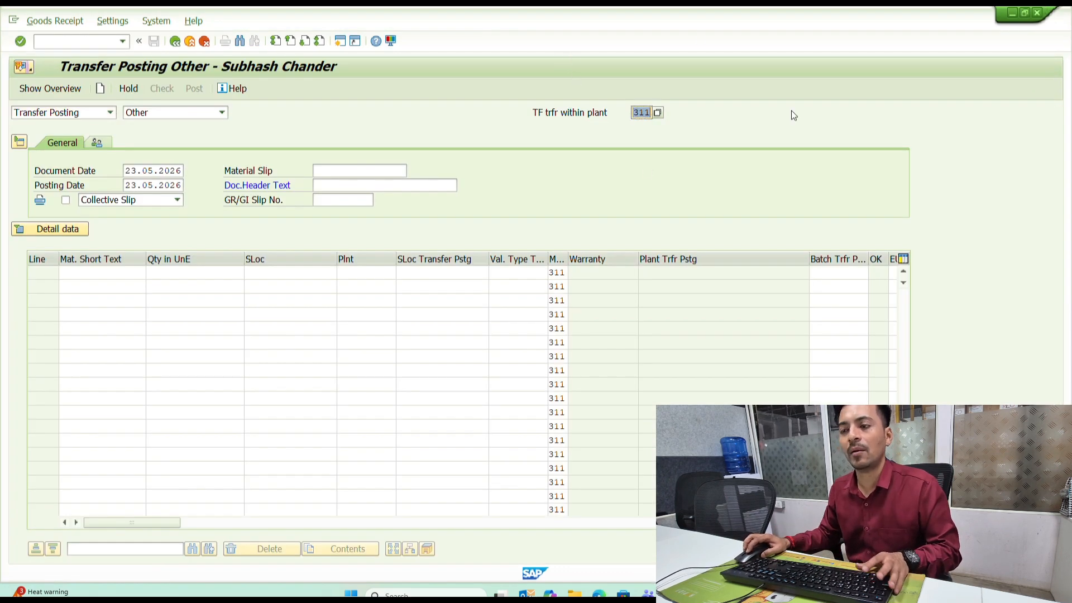
pyautogui.click(359, 172)
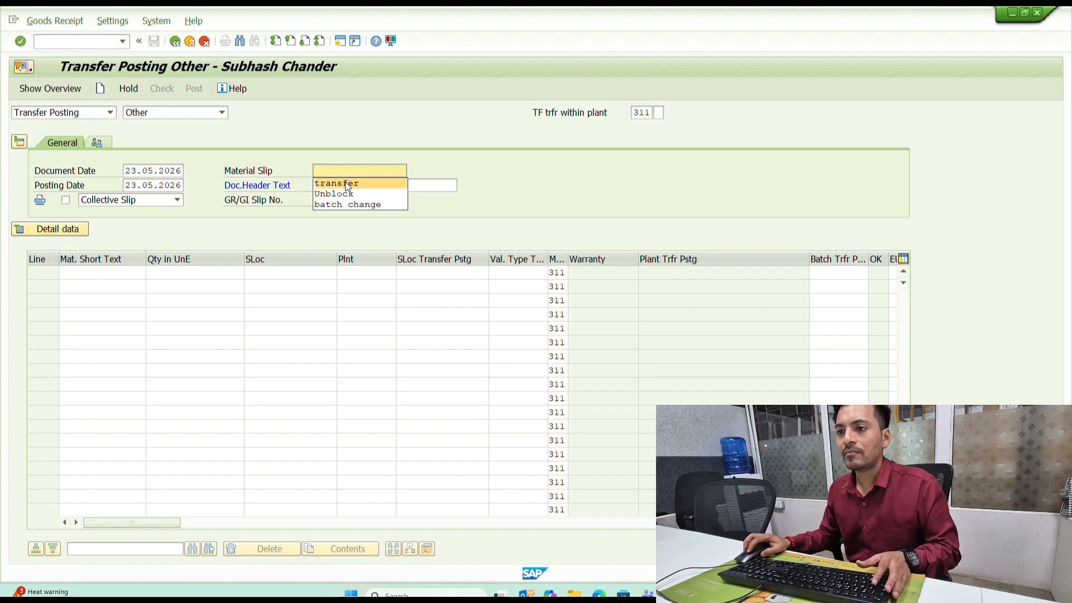
pyautogui.click(347, 184)
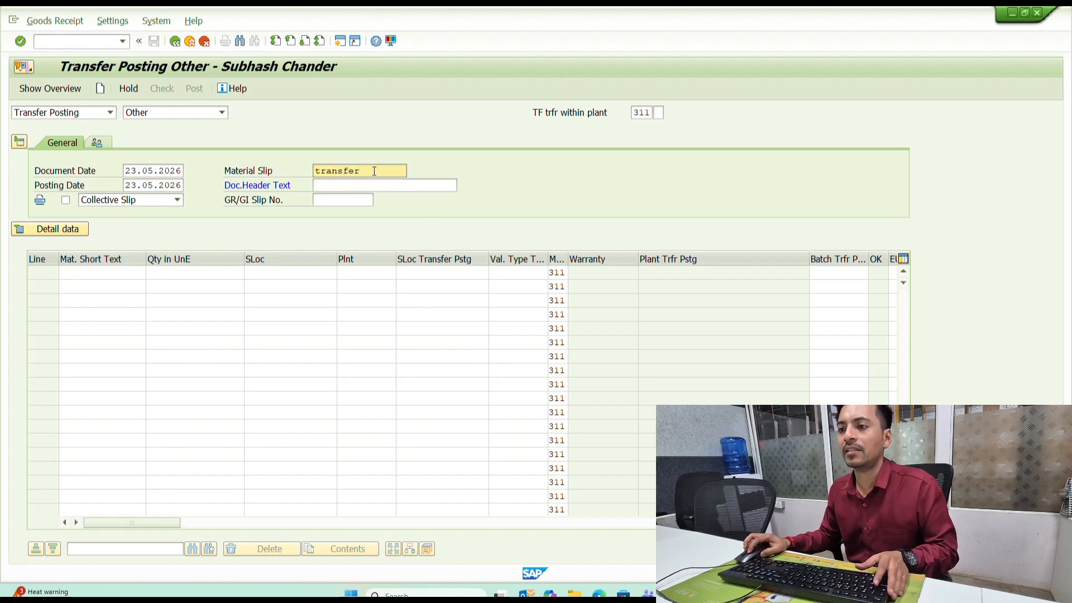
pyautogui.click(321, 186)
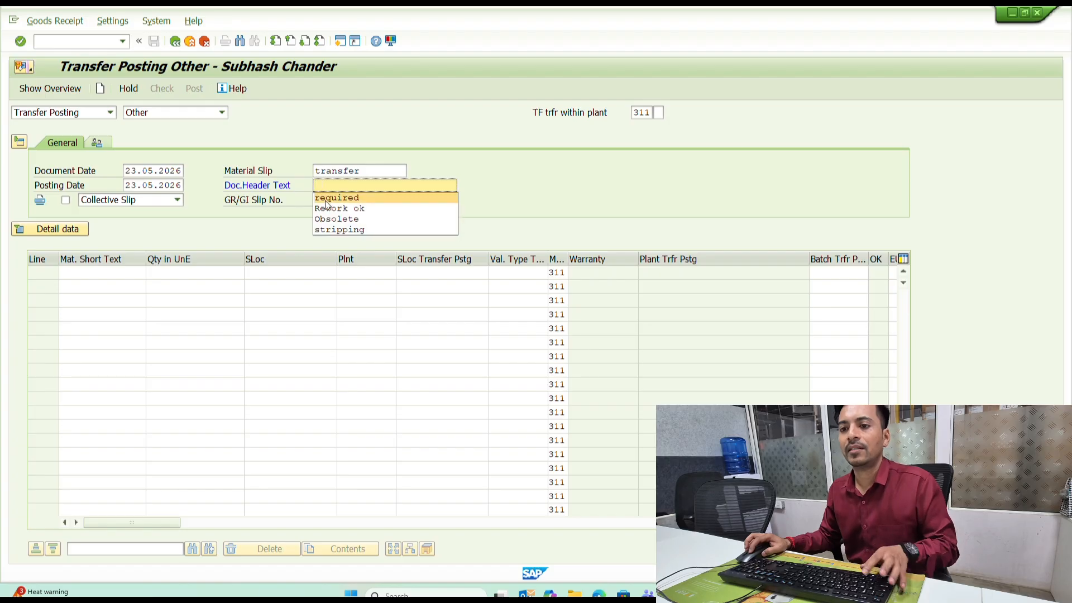
pyautogui.click(326, 205)
# - Fill five item lines with the copied material codes and their unrestricted quantities 1, 2, 2, 1 and 2 from the stock list
pyautogui.click(131, 271)
pyautogui.hotkey('ctrl', 'v')
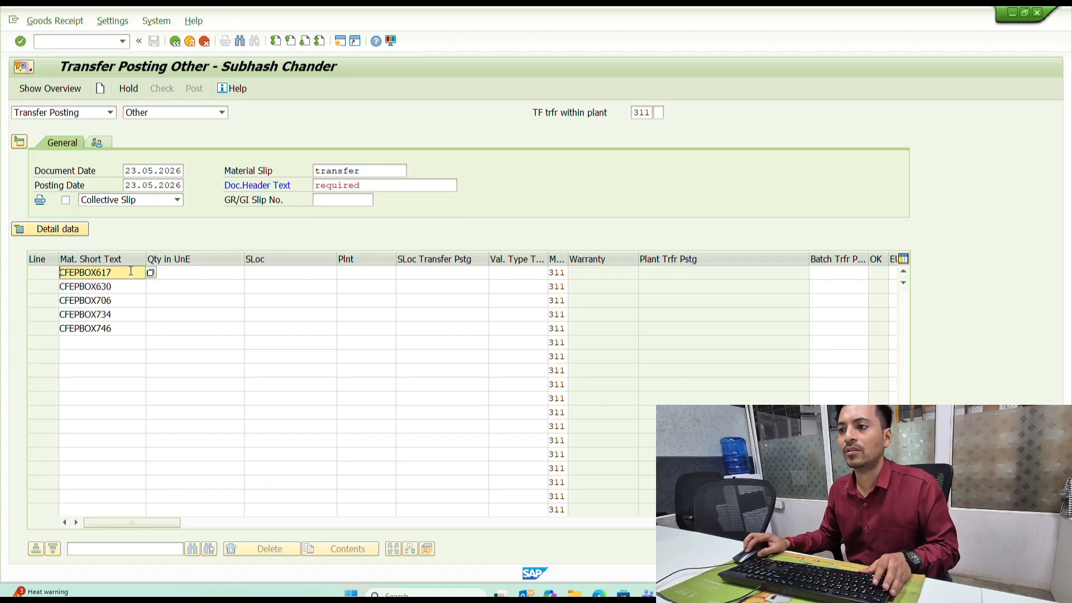
pyautogui.hotkey('alt', 'Tab')
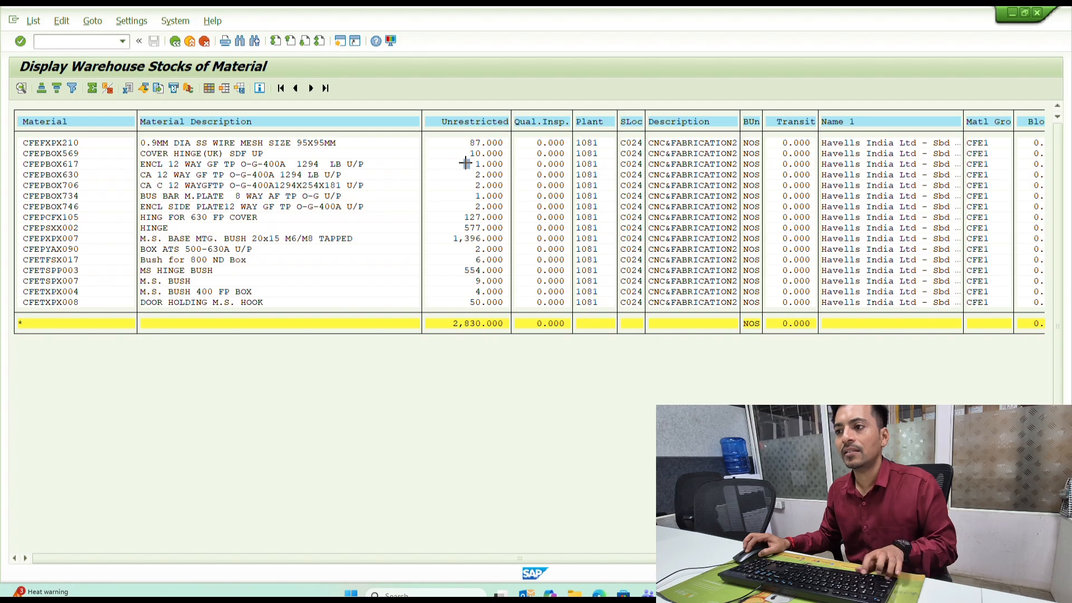
pyautogui.moveTo(465, 163); pyautogui.dragTo(504, 212)
pyautogui.hotkey('ctrl', 'c')
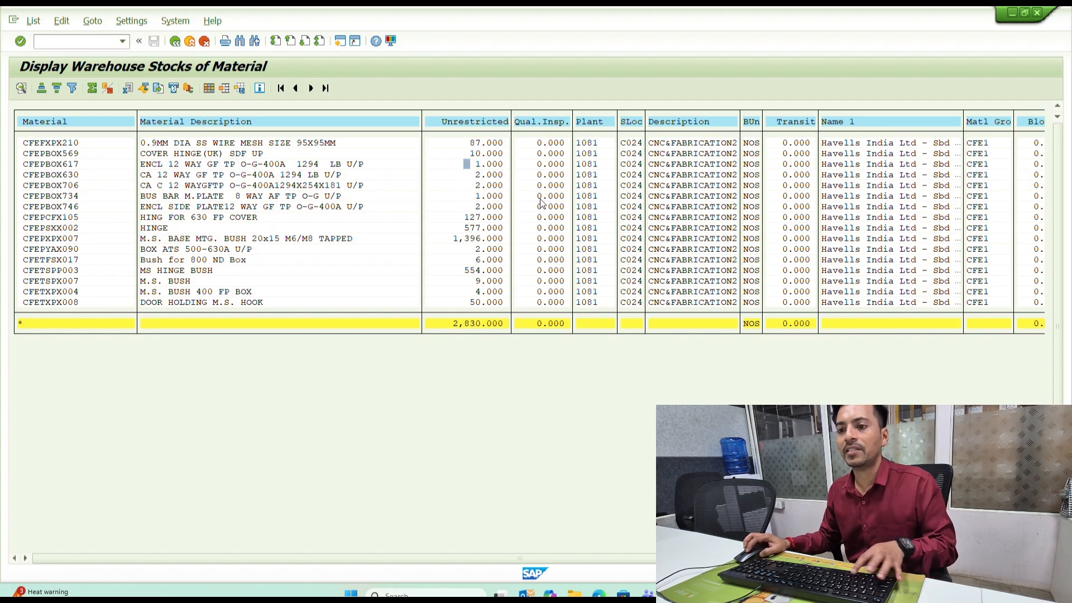
pyautogui.hotkey('alt', 'Tab')
pyautogui.click(207, 272)
pyautogui.hotkey('ctrl', 'v')
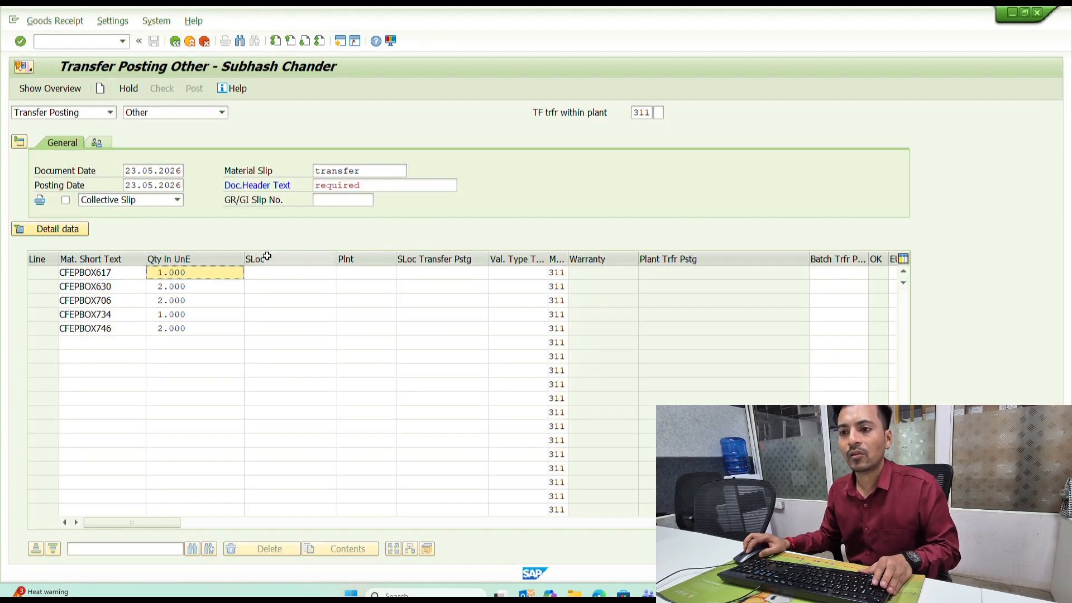
# - Add material CFEPYAX090 from the stock list as the sixth item with quantity 2
pyautogui.hotkey('alt', 'Tab')
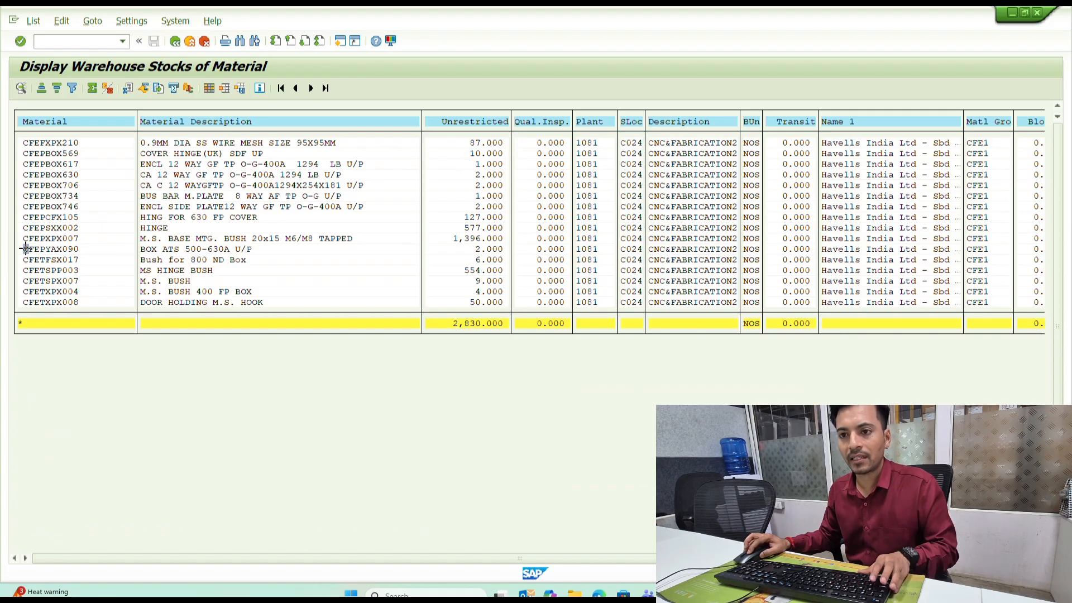
pyautogui.moveTo(25, 250); pyautogui.dragTo(87, 250)
pyautogui.hotkey('ctrl', 'c')
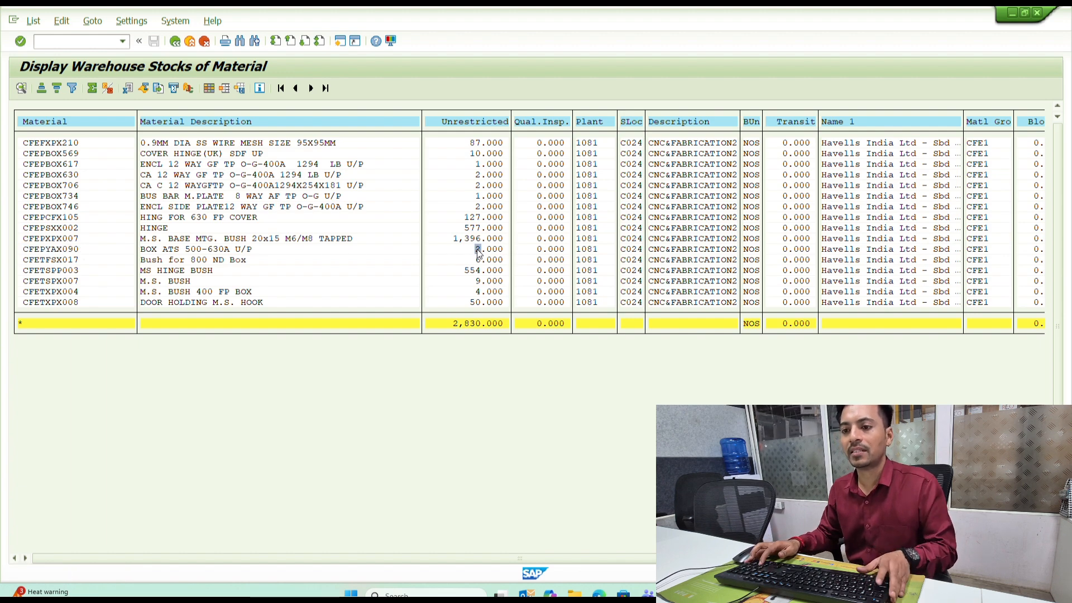
pyautogui.hotkey('alt', 'Tab')
pyautogui.click(100, 342)
pyautogui.hotkey('ctrl', 'v')
pyautogui.press('Tab')
# - Check the storage location in the stock list and enter C024 as the source storage location of the first item
pyautogui.hotkey('alt', 'Tab')
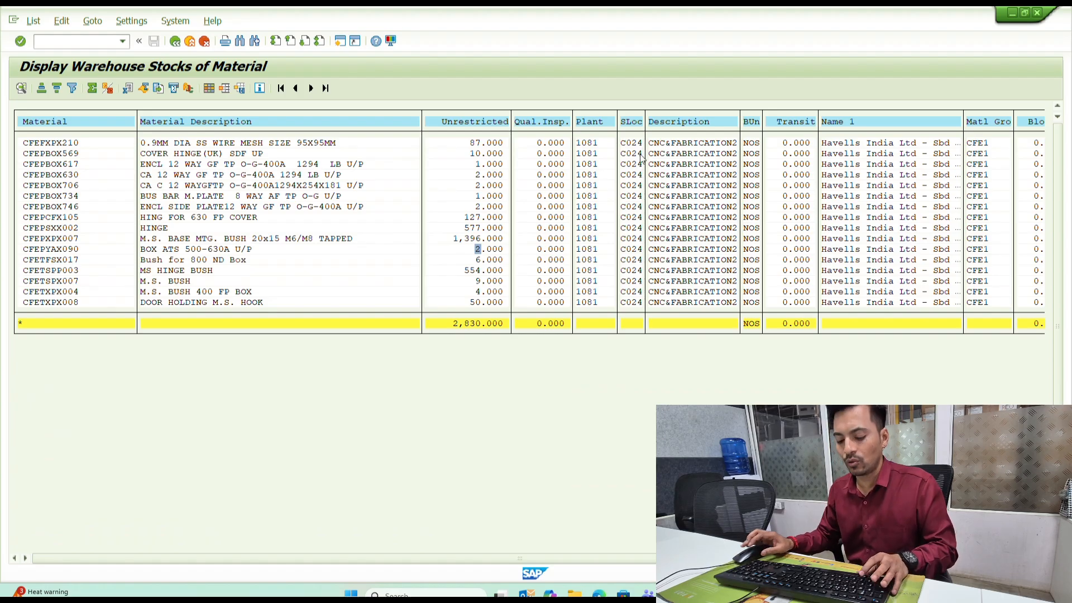
pyautogui.hotkey('alt', 'Tab')
pyautogui.click(282, 273)
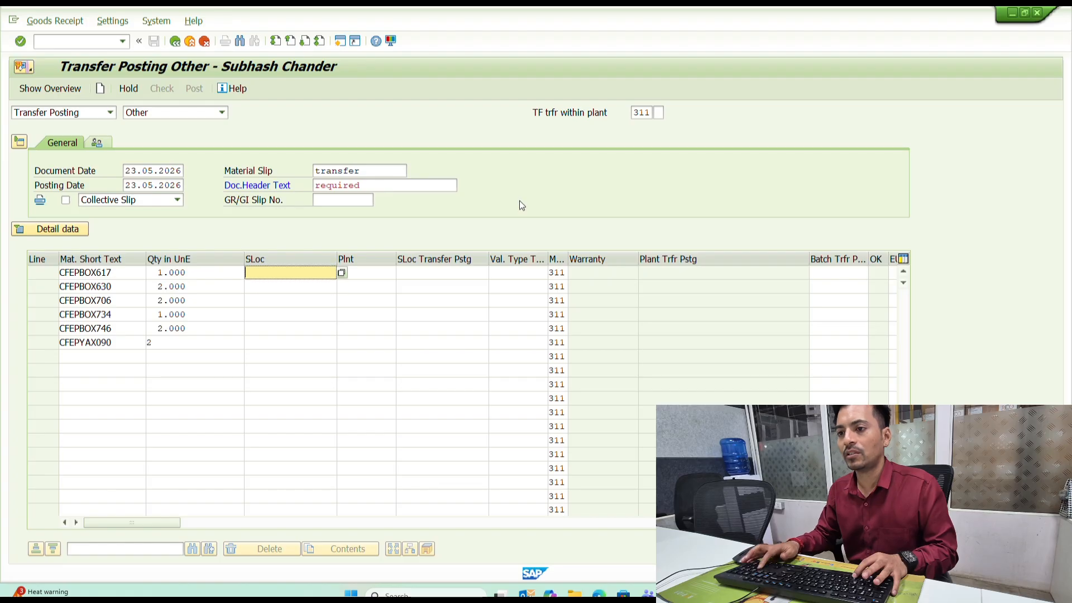
pyautogui.write('c2024')
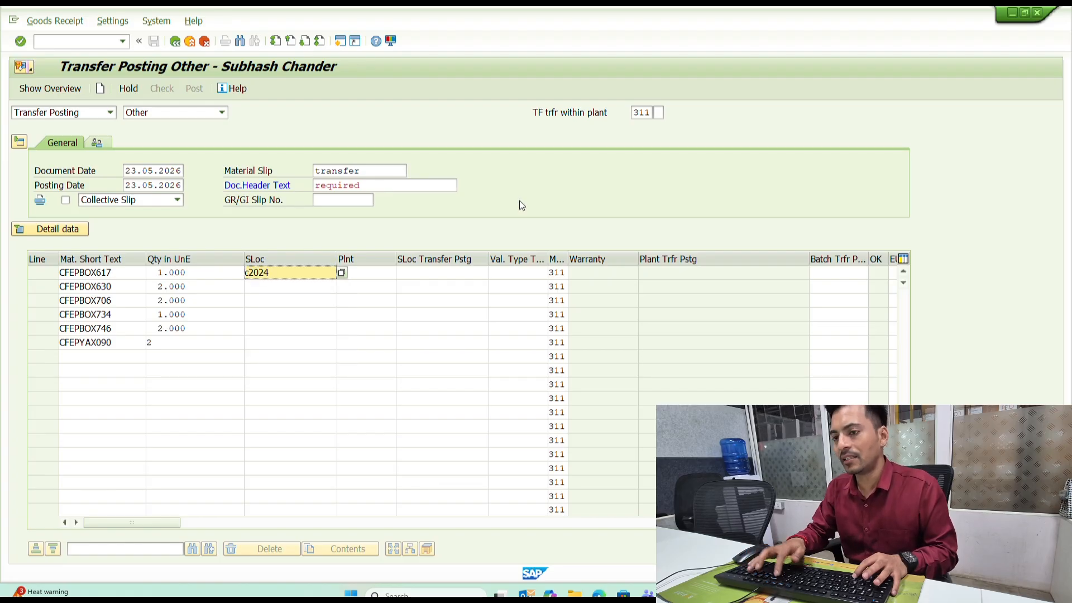
pyautogui.press('BackSpace')
pyautogui.press('BackSpace')
pyautogui.press('BackSpace')
pyautogui.press('BackSpace')
pyautogui.write('0')
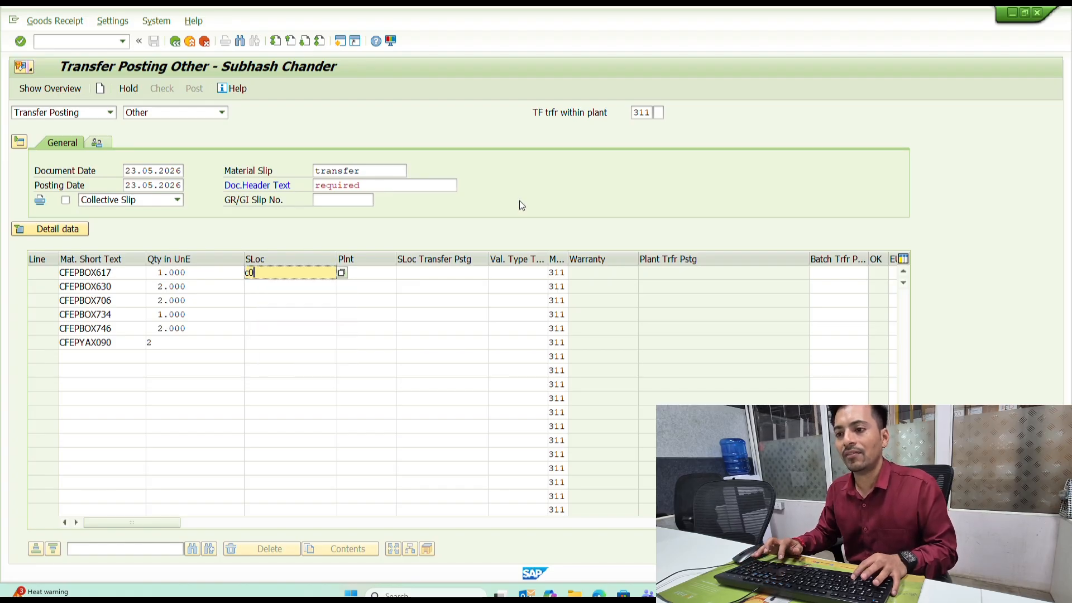
pyautogui.write('24')
pyautogui.press('Return')
# - Enter C024 as the source storage location for the remaining five items
pyautogui.press('Down')
pyautogui.write('c')
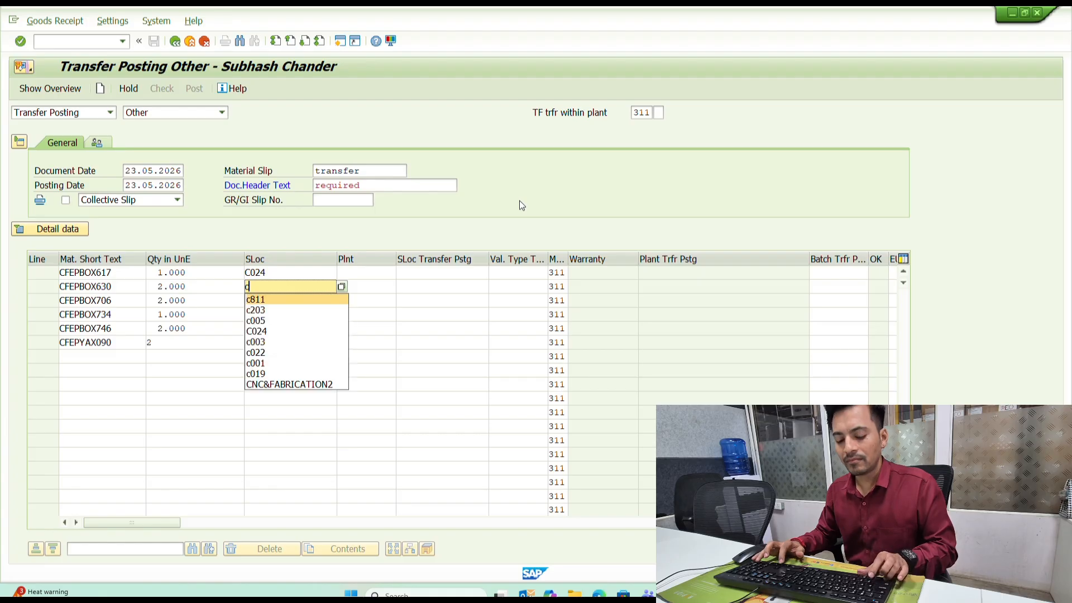
pyautogui.press('Down')
pyautogui.press('Down')
pyautogui.press('Down')
pyautogui.press('Return')
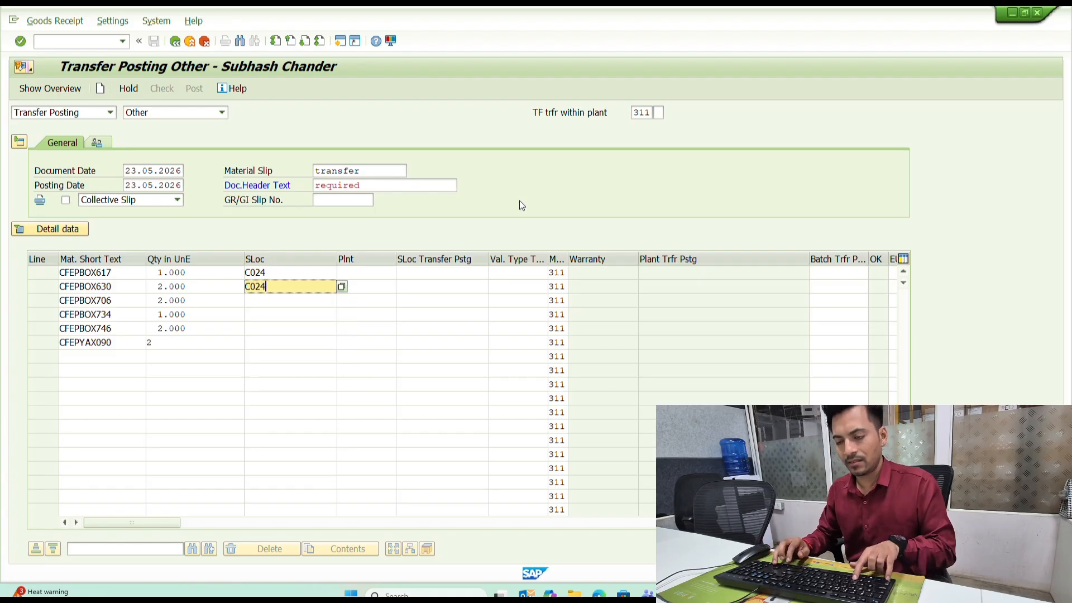
pyautogui.press('Down')
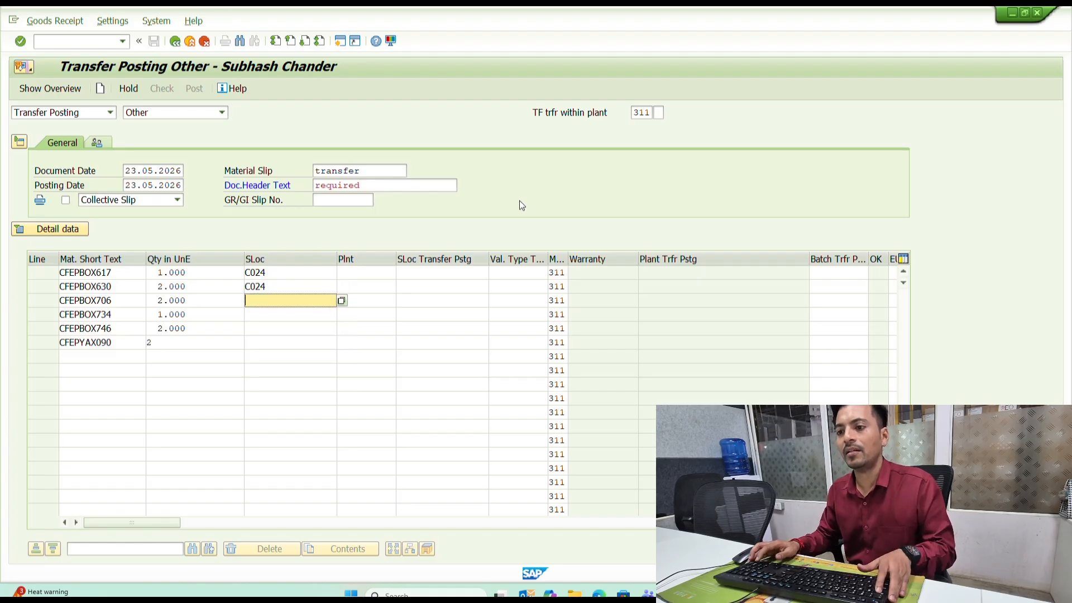
pyautogui.hotkey('ctrl', 'v')
pyautogui.press('Down')
pyautogui.hotkey('ctrl', 'v')
pyautogui.press('Down')
pyautogui.hotkey('ctrl', 'v')
pyautogui.press('Down')
pyautogui.hotkey('ctrl', 'v')
# - Enter plant 1081 for all six items
pyautogui.press('Tab')
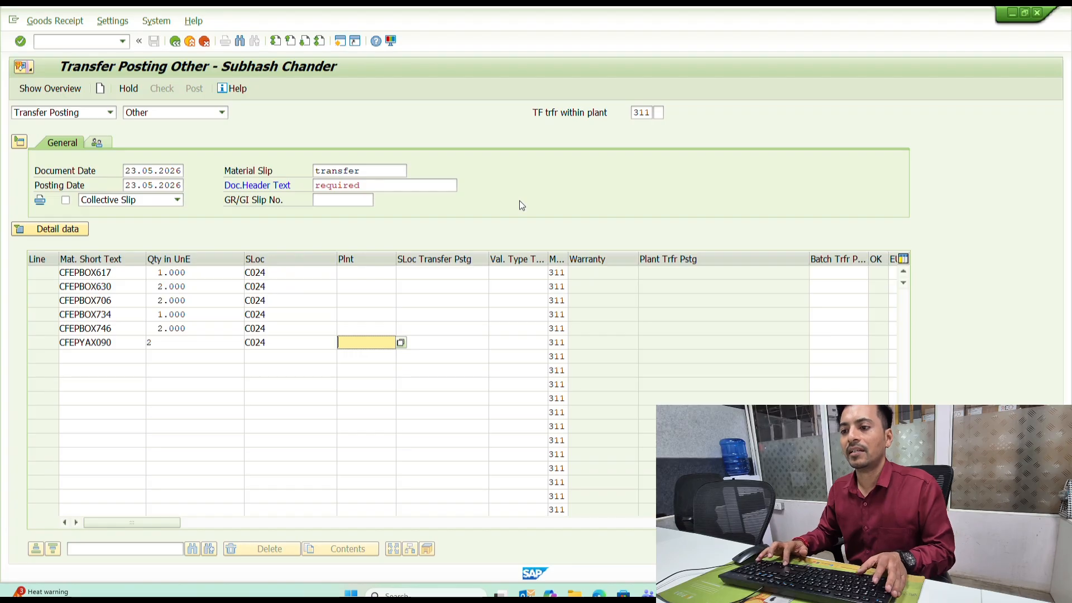
pyautogui.write('1')
pyautogui.press('Down')
pyautogui.press('Return')
pyautogui.hotkey('ctrl', 'c')
pyautogui.press('Up')
pyautogui.hotkey('ctrl', 'v')
pyautogui.press('Up')
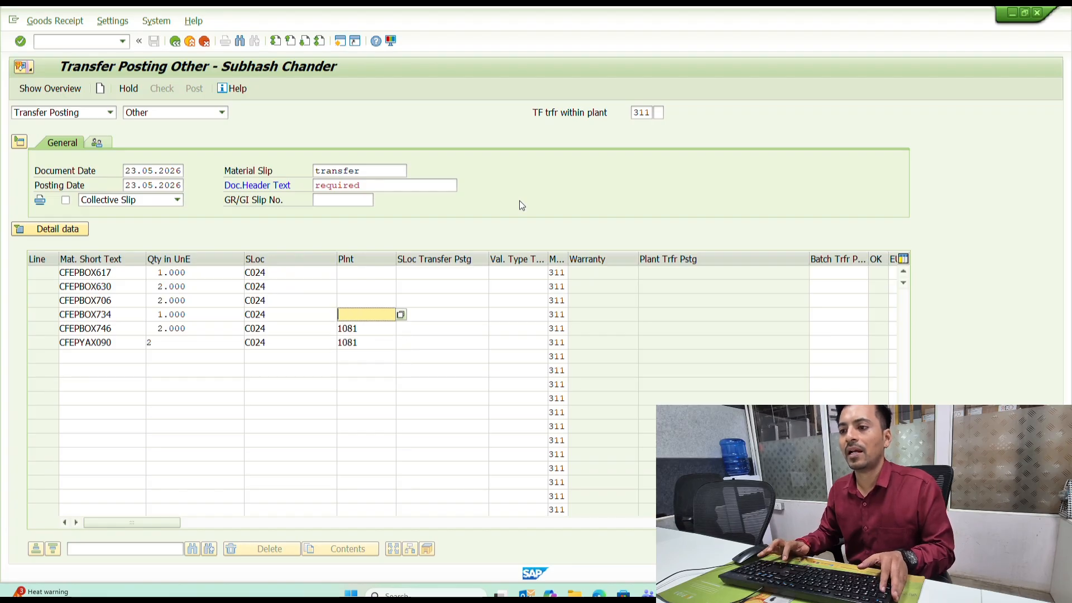
pyautogui.hotkey('ctrl', 'v')
pyautogui.press('Up')
pyautogui.hotkey('ctrl', 'v')
pyautogui.press('Up')
pyautogui.hotkey('ctrl', 'v')
pyautogui.press('Up')
pyautogui.hotkey('ctrl', 'v')
# - Set the transfer posting storage location to c021 for all six items
pyautogui.press('Tab')
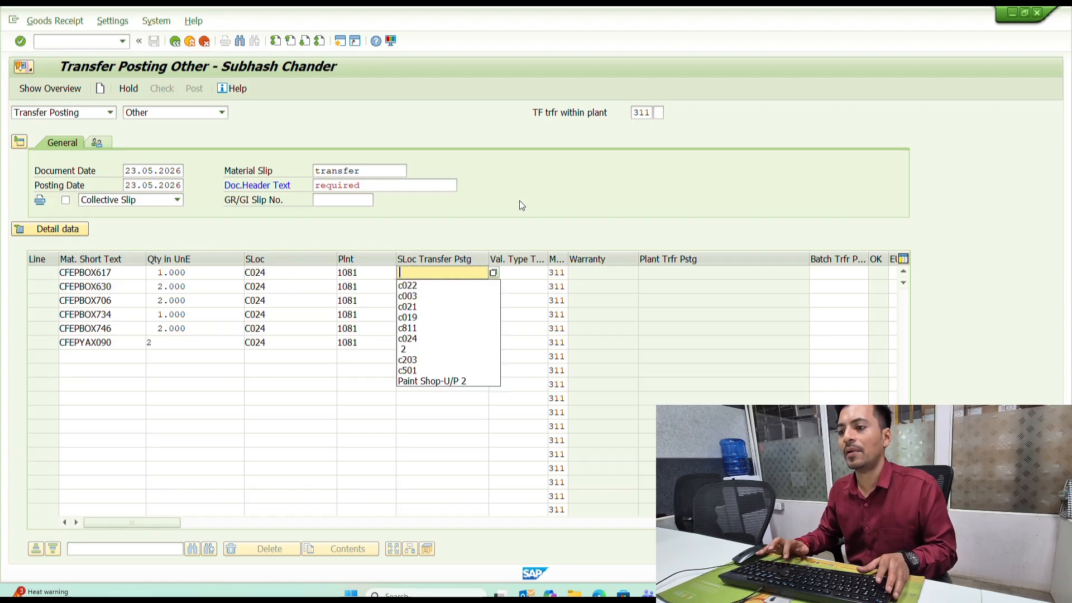
pyautogui.press('Down')
pyautogui.press('Down')
pyautogui.press('Down')
pyautogui.press('Return')
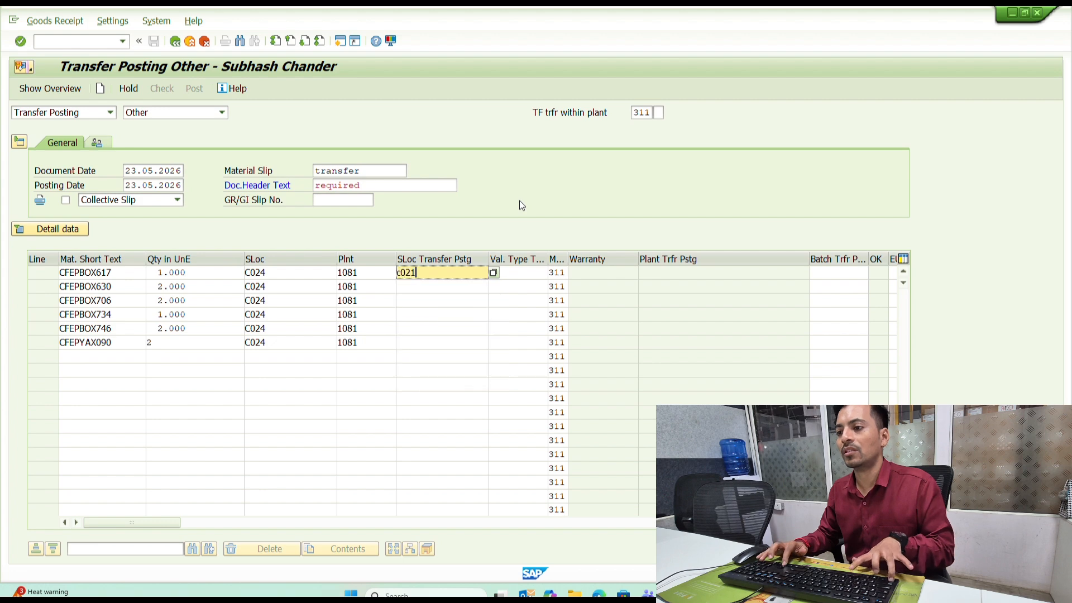
pyautogui.hotkey('shift', 'Home')
pyautogui.hotkey('ctrl', 'c')
pyautogui.press('Down')
pyautogui.hotkey('ctrl', 'v')
pyautogui.press('Down')
pyautogui.hotkey('ctrl', 'v')
pyautogui.press('Down')
pyautogui.hotkey('ctrl', 'v')
pyautogui.press('Down')
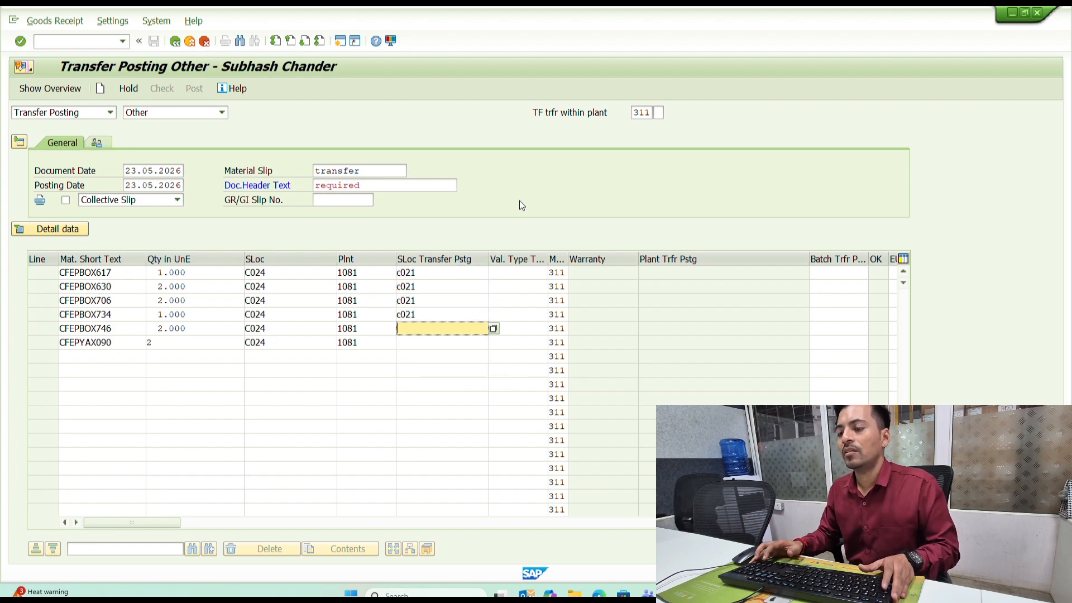
pyautogui.hotkey('ctrl', 'v')
pyautogui.press('Down')
# - Set the transfer valuation type (Val. Type T...) to M&P-MFG for all six items
pyautogui.press('Tab')
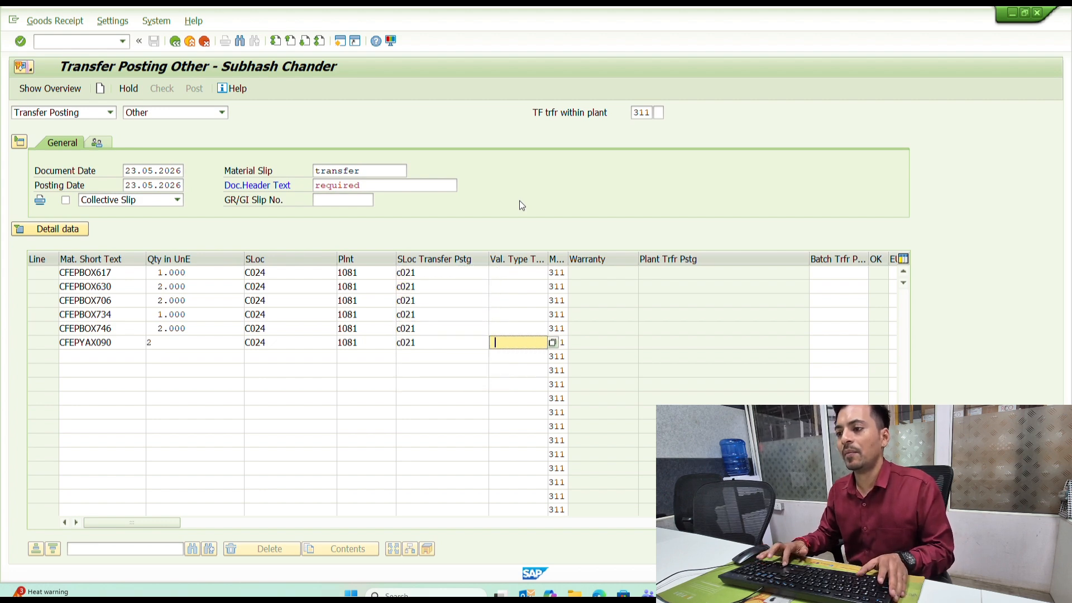
pyautogui.press('BackSpace')
pyautogui.press('Down')
pyautogui.press('Return')
pyautogui.press('Up')
pyautogui.press('BackSpace')
pyautogui.press('Down')
pyautogui.press('Return')
pyautogui.press('Up')
pyautogui.press('BackSpace')
pyautogui.press('Down')
pyautogui.press('Return')
pyautogui.press('Up')
pyautogui.press('BackSpace')
pyautogui.press('Down')
pyautogui.press('Return')
pyautogui.press('Up')
pyautogui.press('BackSpace')
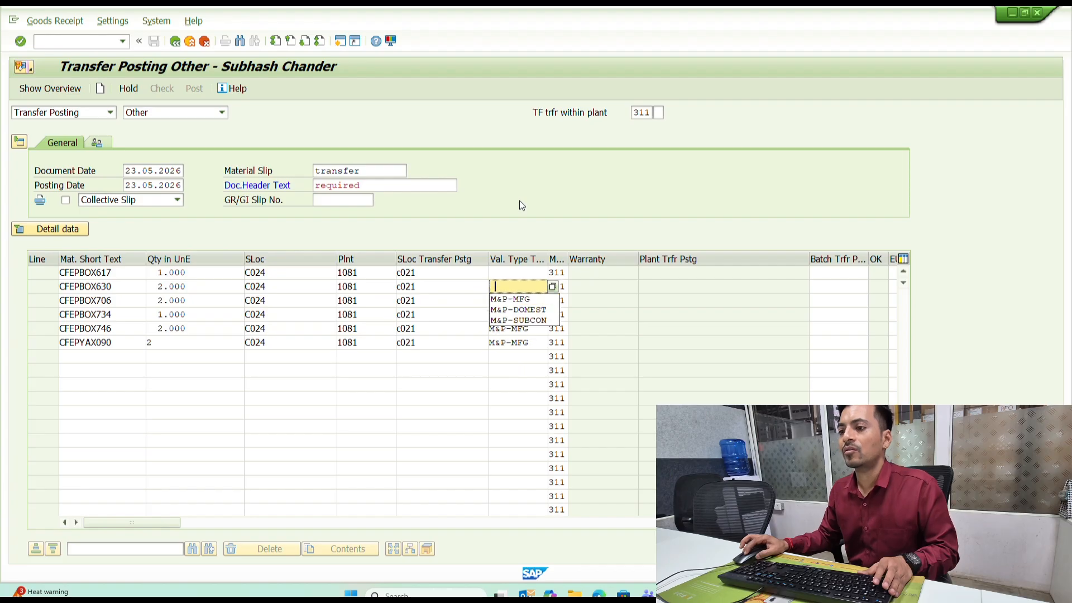
pyautogui.press('Down')
pyautogui.press('Return')
pyautogui.press('Up')
pyautogui.press('BackSpace')
pyautogui.press('Down')
pyautogui.press('Return')
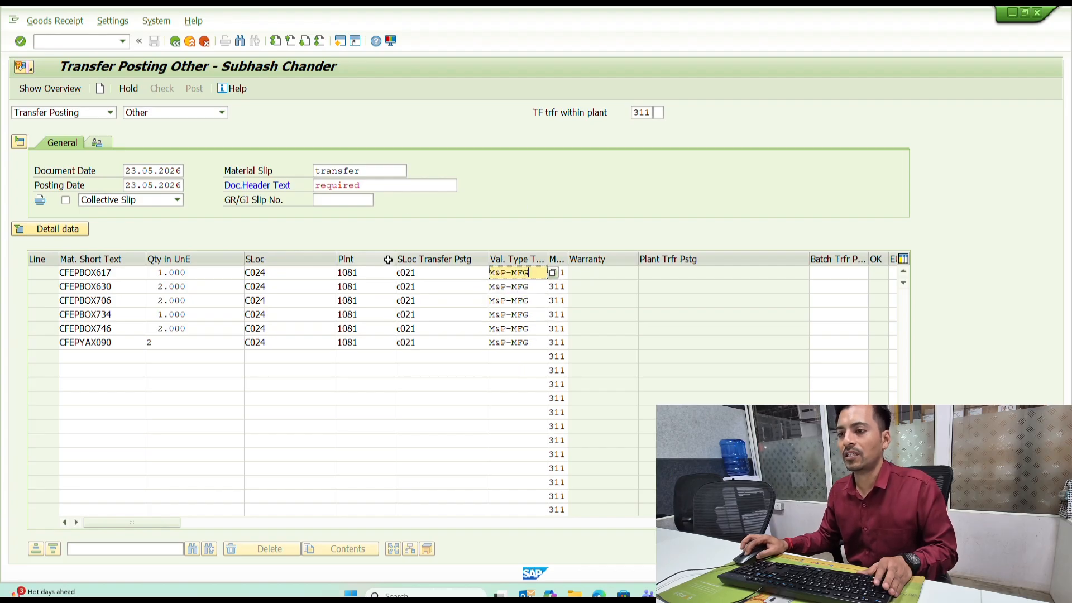
# - Narrow the two plant columns and enter M&P-MFG in the Valuation Type column for all six items
pyautogui.moveTo(395, 260); pyautogui.dragTo(345, 271)
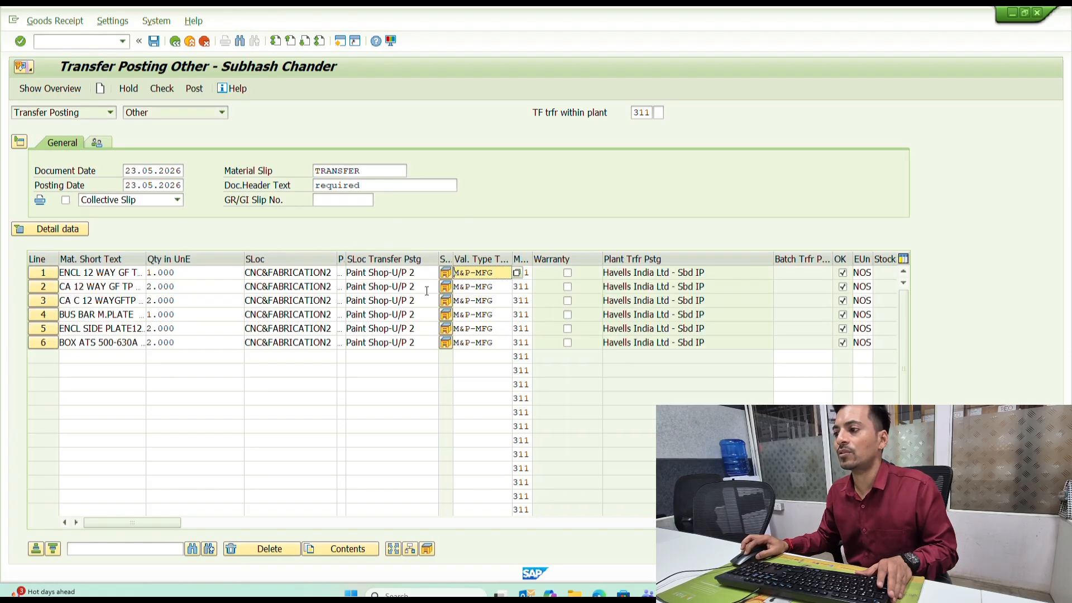
pyautogui.moveTo(774, 252); pyautogui.dragTo(612, 262)
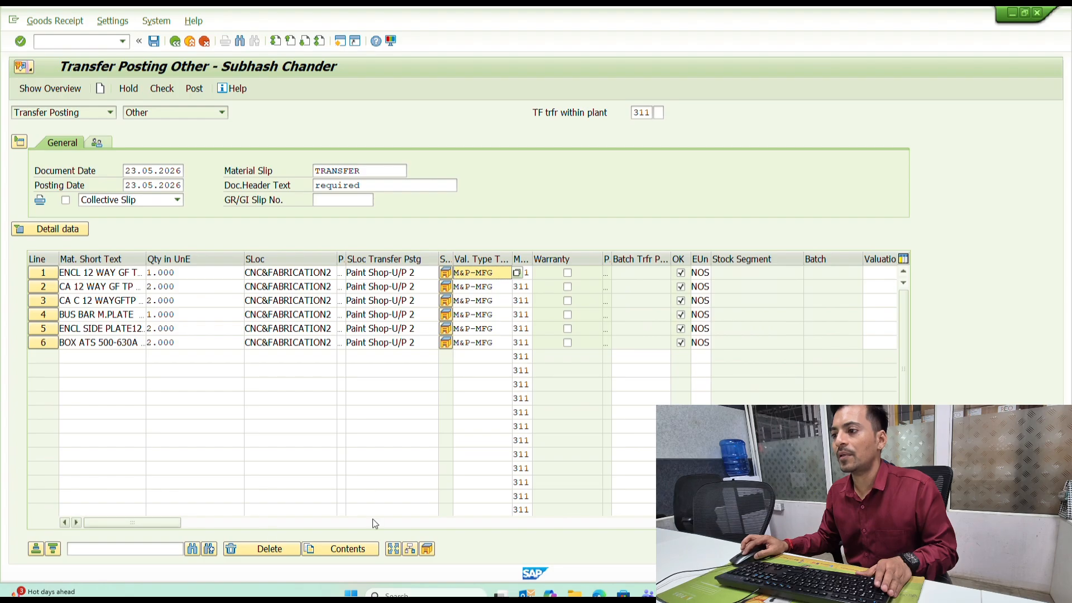
pyautogui.moveTo(149, 525); pyautogui.dragTo(178, 526)
pyautogui.click(608, 273)
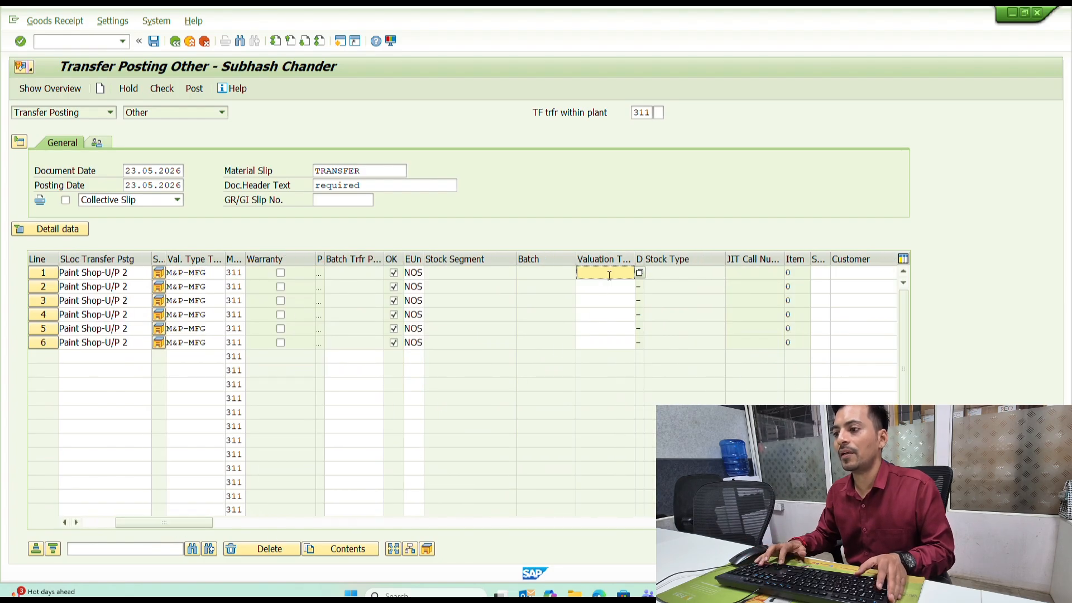
pyautogui.hotkey('ctrl', 'v')
pyautogui.press('Down')
pyautogui.hotkey('ctrl', 'v')
pyautogui.press('Down')
pyautogui.hotkey('ctrl', 'v')
pyautogui.press('Down')
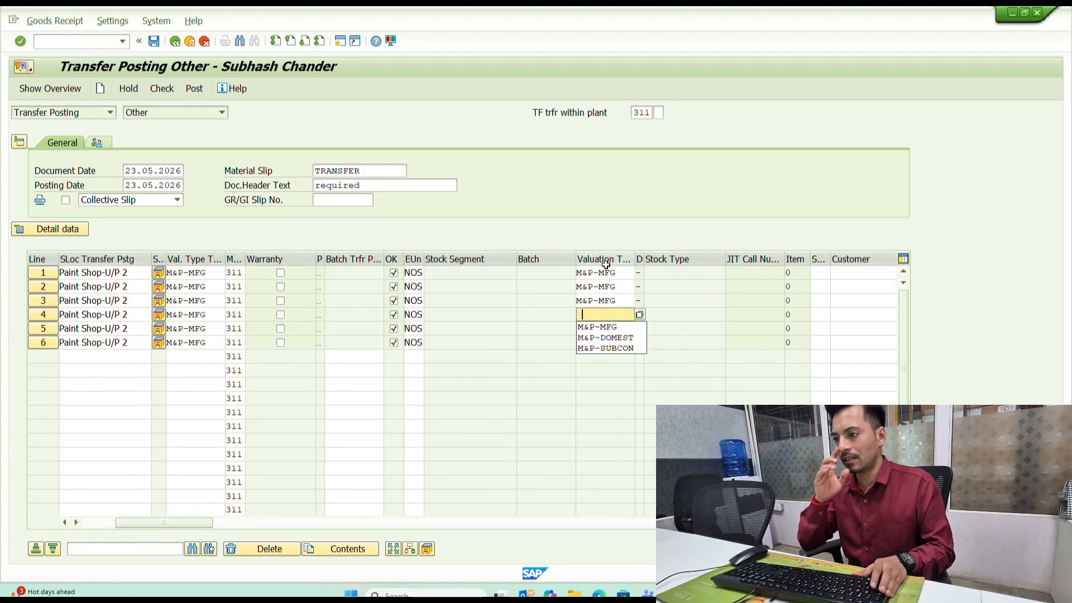
pyautogui.hotkey('ctrl', 'v')
pyautogui.press('Down')
pyautogui.hotkey('ctrl', 'v')
pyautogui.press('Down')
pyautogui.press('Return')
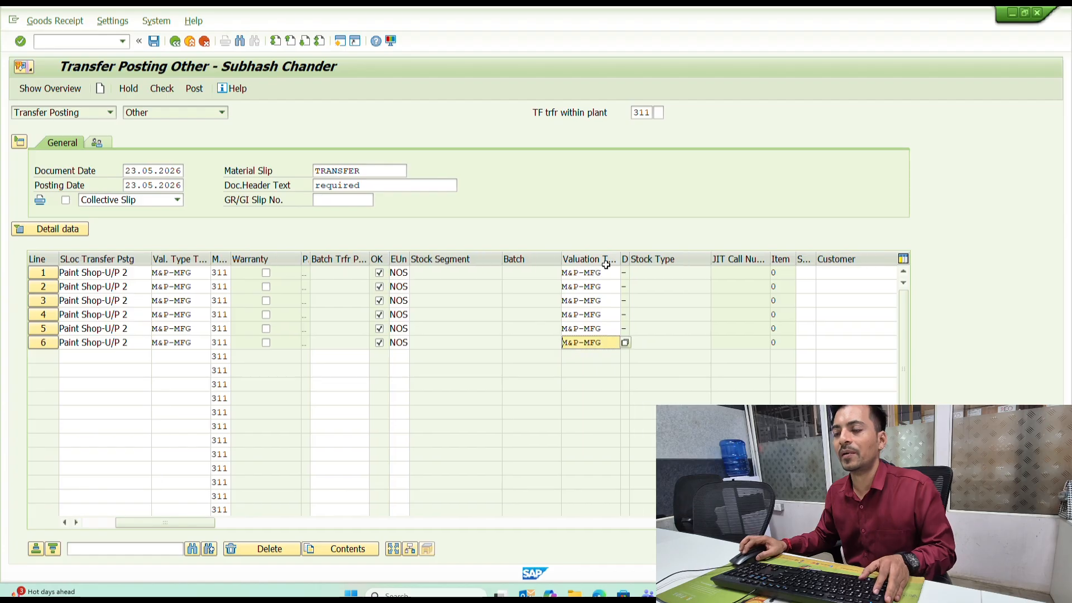
# - Switch to the warehouse stock session and rerun the CFE* stock list for plant 1081, storage location C024
pyautogui.hotkey('alt', 'Tab')
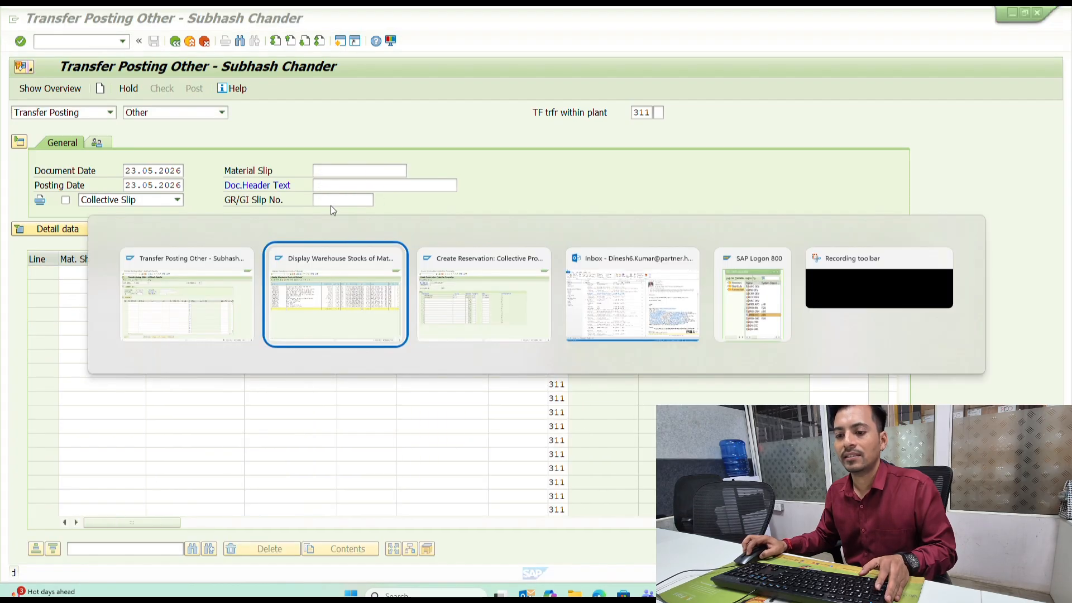
pyautogui.hotkey('alt', 'Tab')
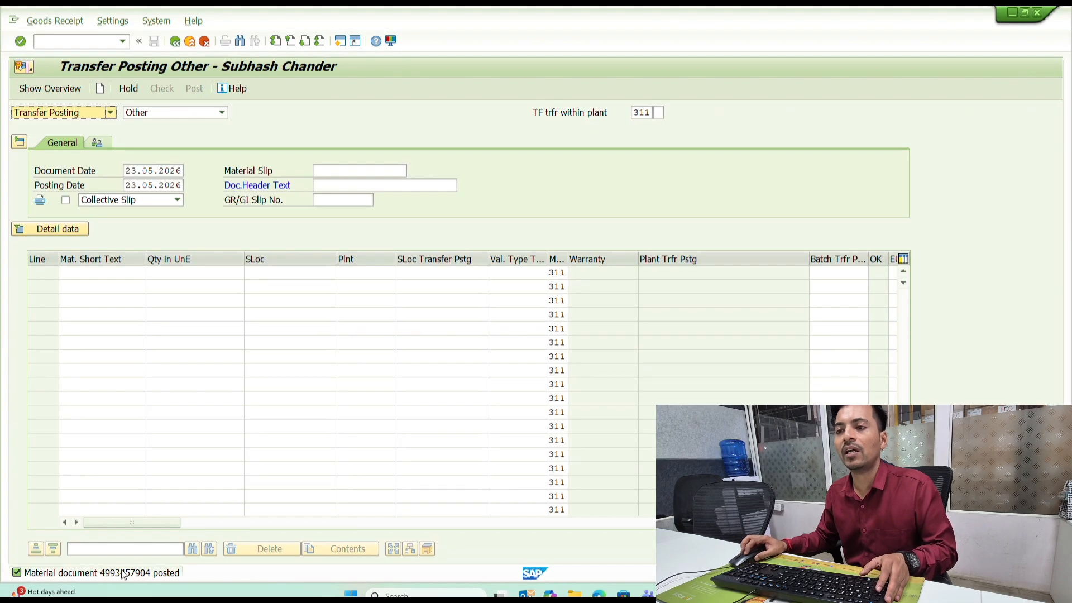
pyautogui.hotkey('alt', 'Tab')
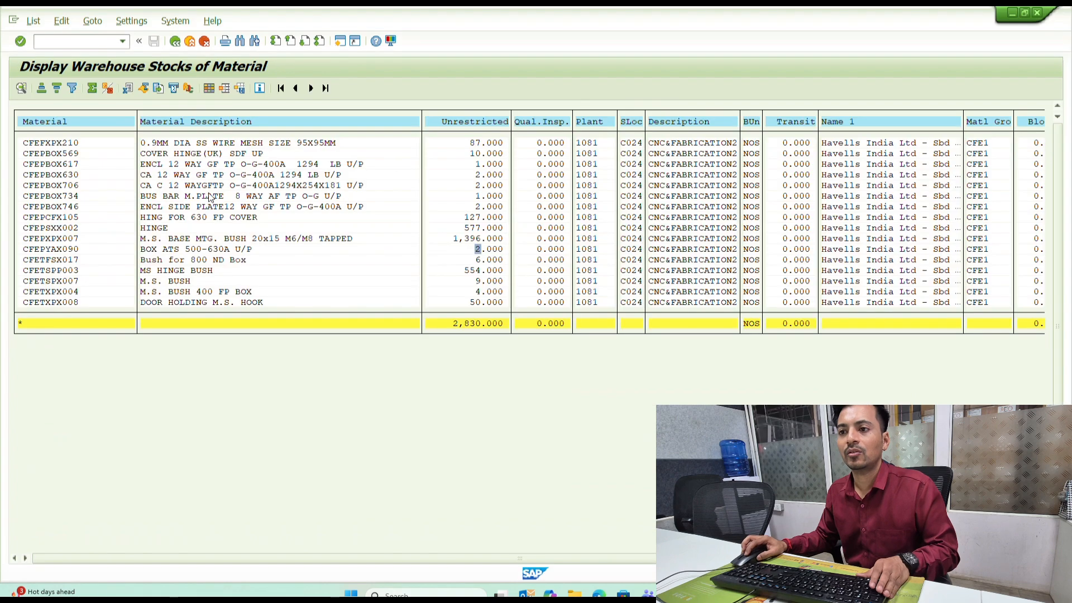
pyautogui.press('F3')
pyautogui.click(20, 88)
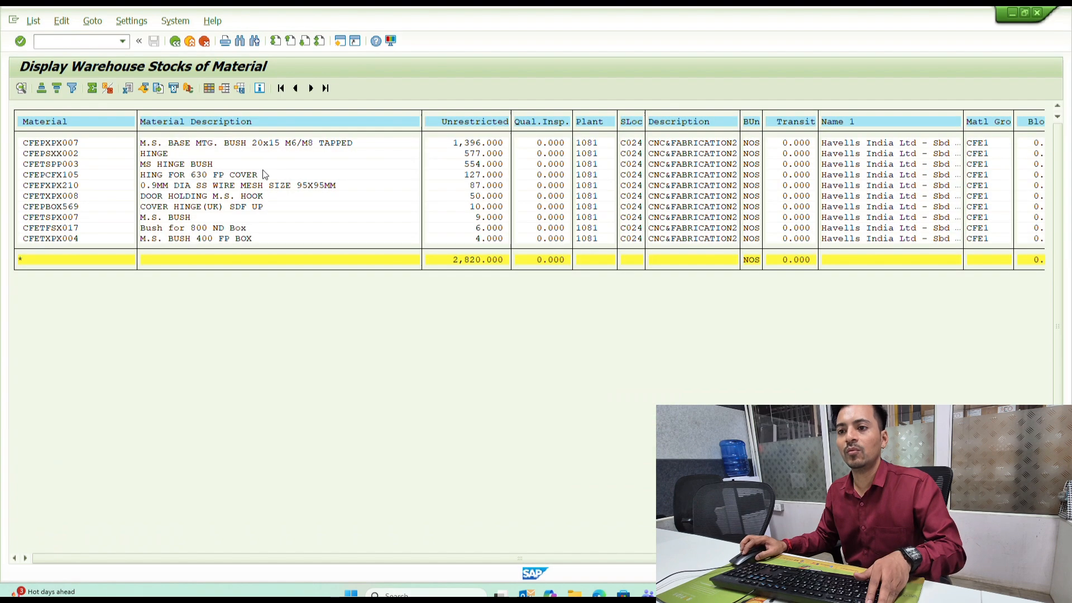
# - List the warehouse stocks of CFE* materials for plant 1083, storage location C005
pyautogui.press('F3')
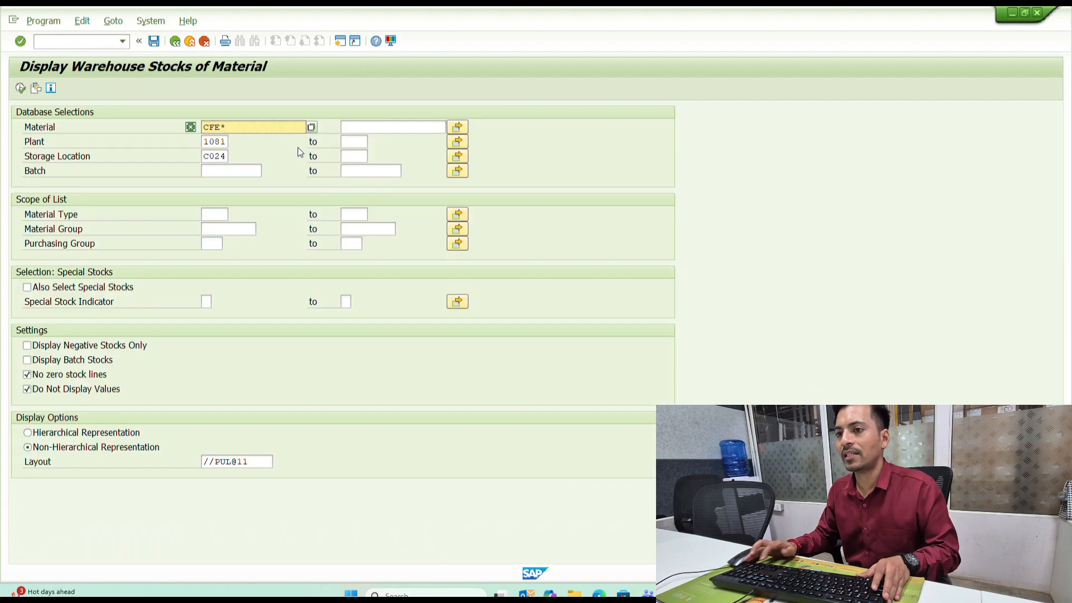
pyautogui.moveTo(219, 142); pyautogui.dragTo(246, 142)
pyautogui.write('3')
pyautogui.press('Tab')
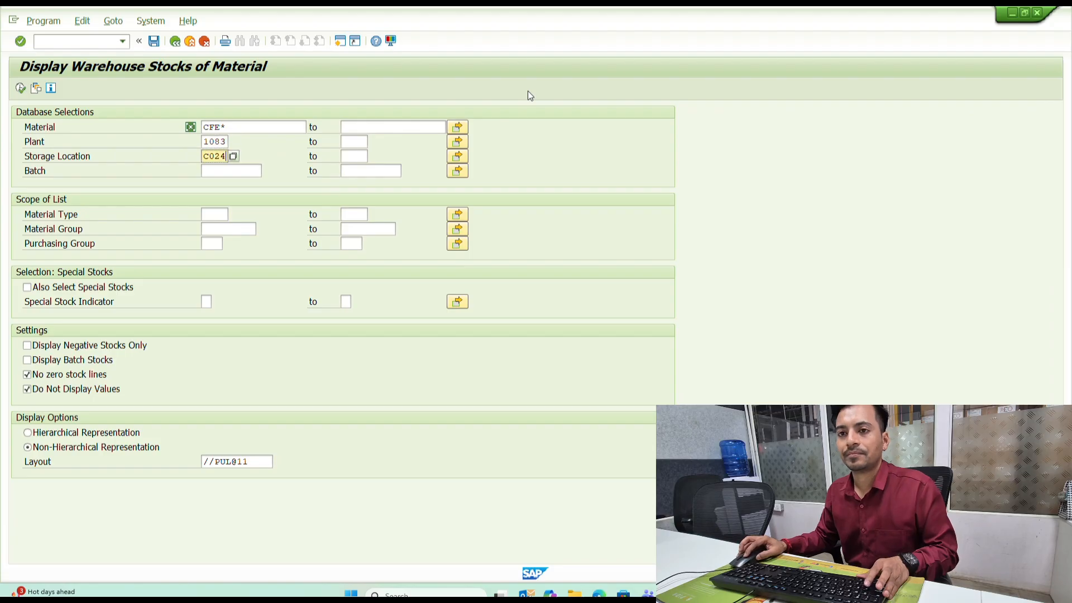
pyautogui.write('c005')
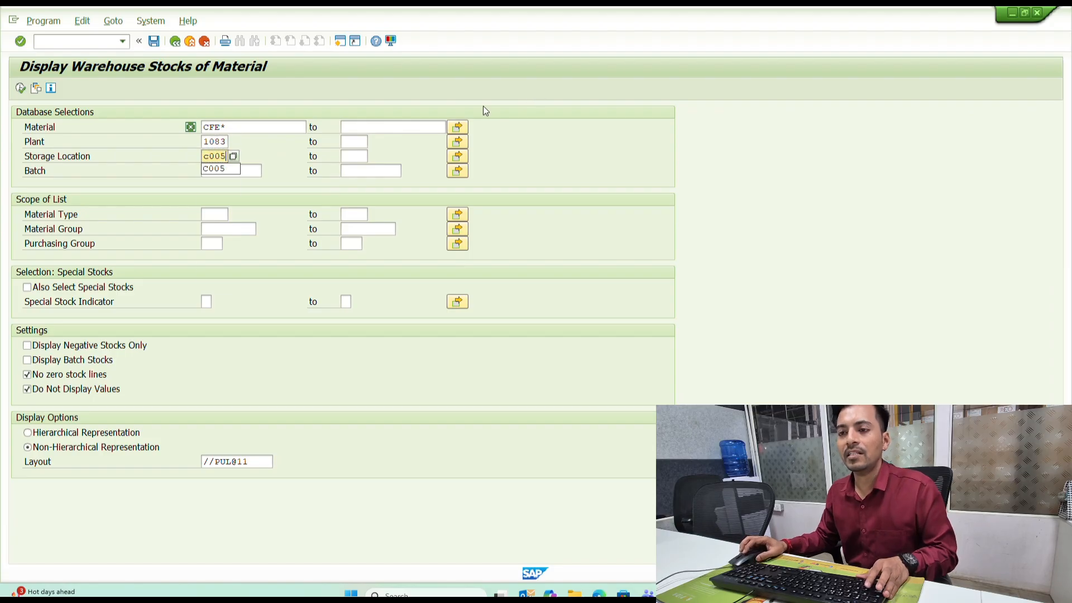
pyautogui.click(20, 88)
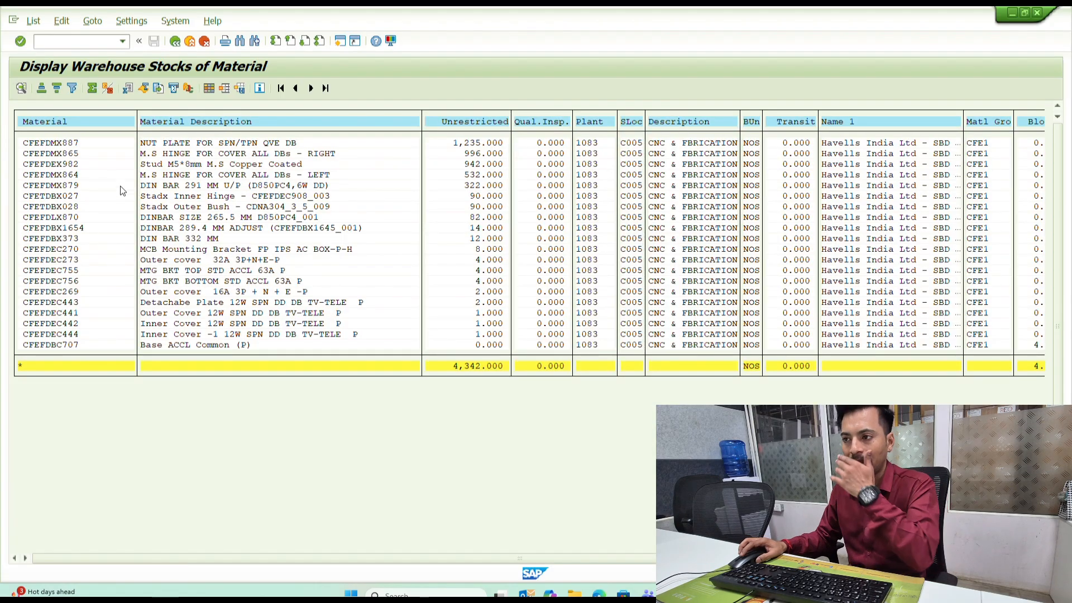
pyautogui.click(63, 123)
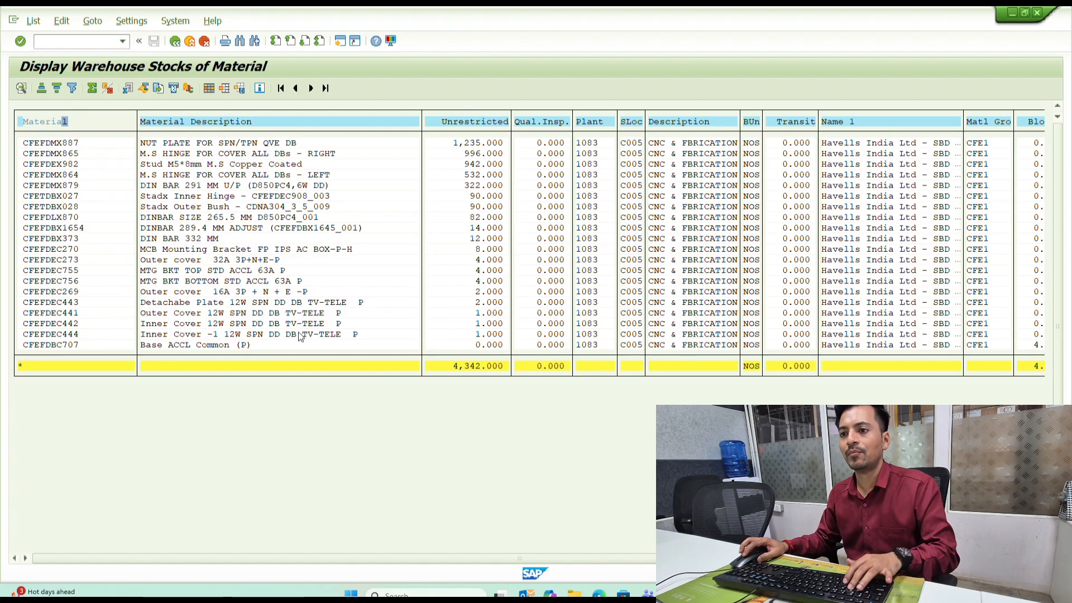
# - Return to the stock report selection and set the material to cfefdmx*
pyautogui.press('F3')
pyautogui.moveTo(244, 127); pyautogui.dragTo(66, 132)
pyautogui.write('cfefd')
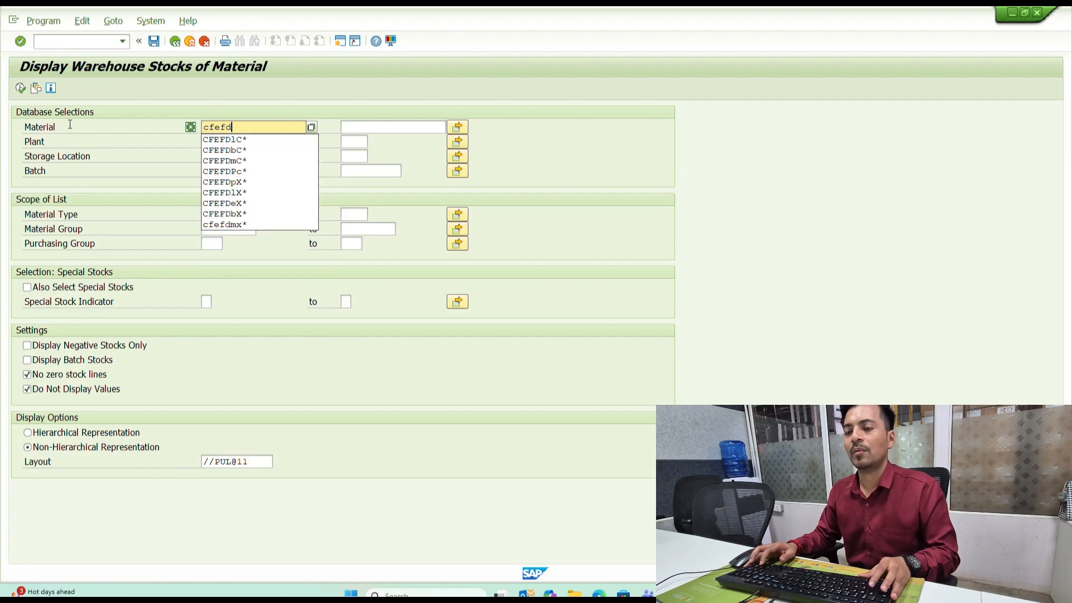
pyautogui.write('mx*')
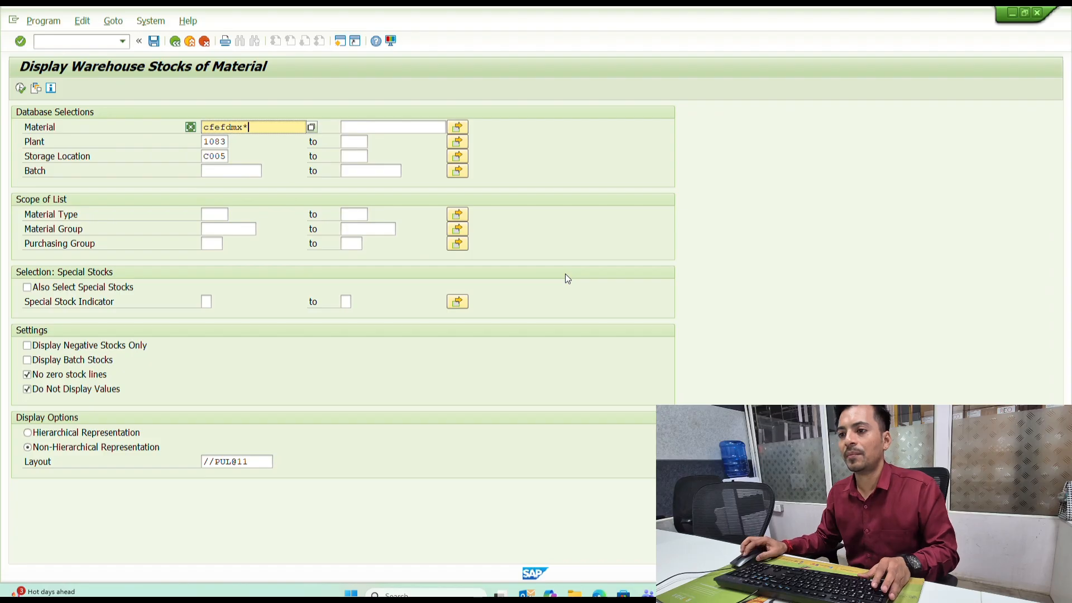
# - Switch to the Create Reservation session and save the movement type 311 reservation in plant 1083 for receiving location C003
pyautogui.hotkey('alt', 'Tab')
pyautogui.hotkey('alt', 'Tab')
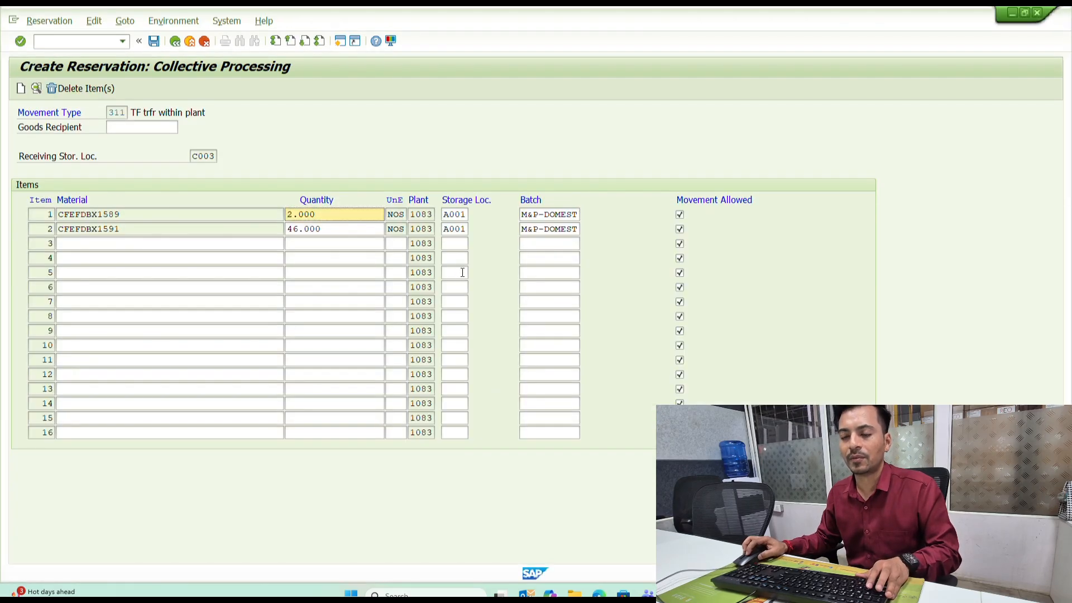
pyautogui.hotkey('ctrl', 's')
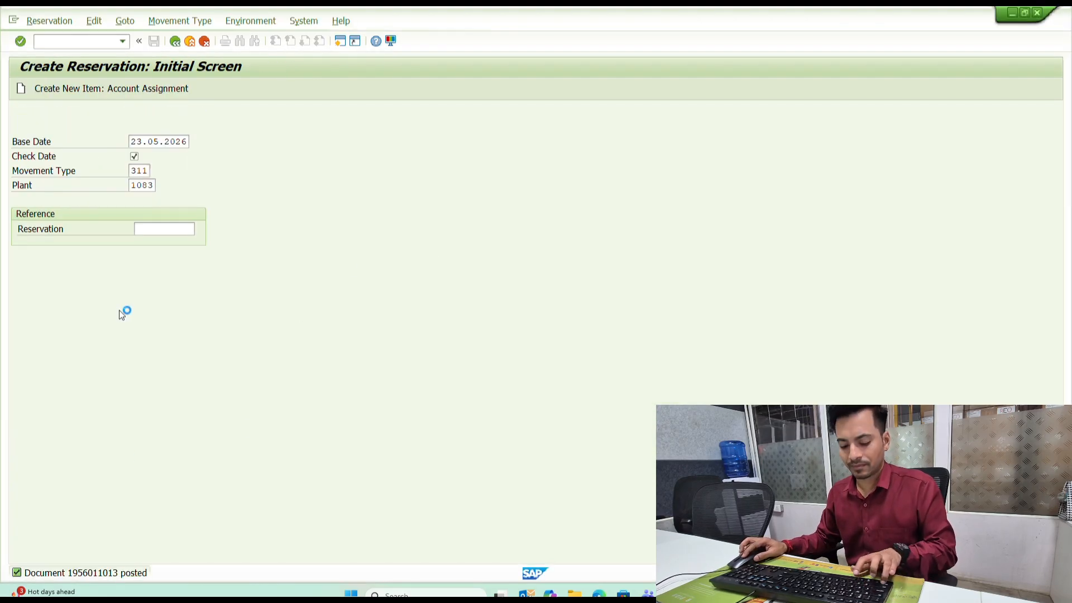
# - Copy the reservation's document number from the posting message details and return to SAP Easy Access
pyautogui.click(83, 572)
pyautogui.doubleClick(105, 87)
pyautogui.hotkey('ctrl', 'c')
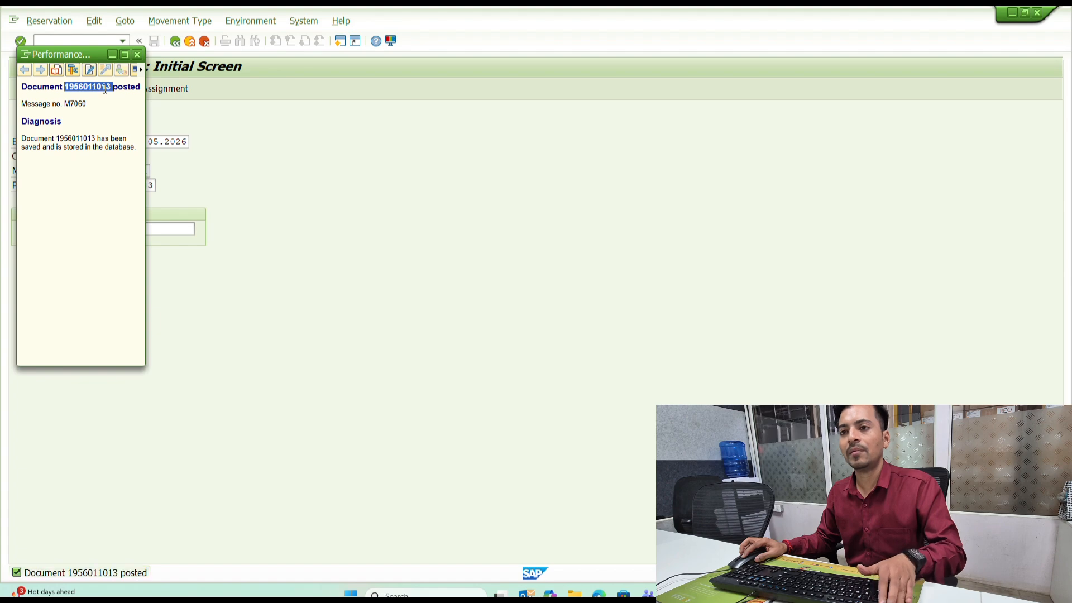
pyautogui.click(137, 54)
pyautogui.click(175, 41)
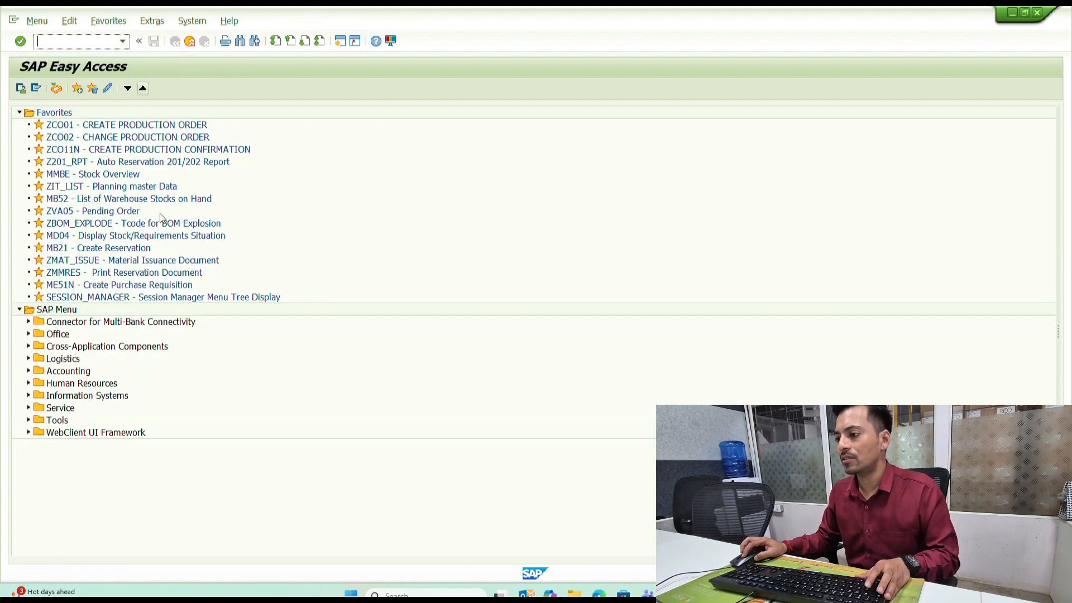
# - Open the Book1 F workbook from the desktop in Excel and add a new sheet
pyautogui.press('super+d')
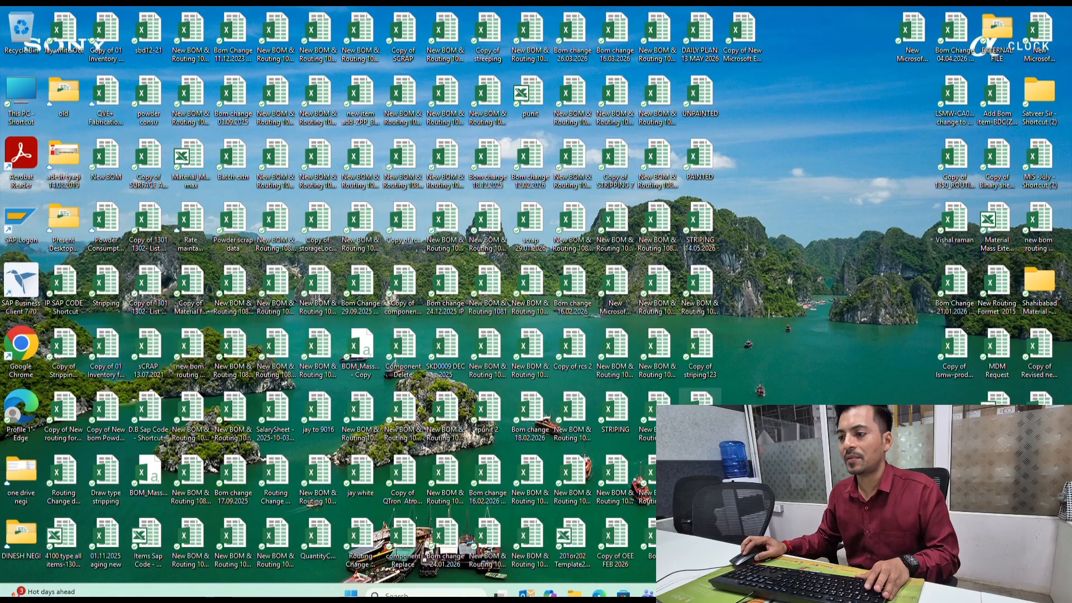
pyautogui.doubleClick(525, 424)
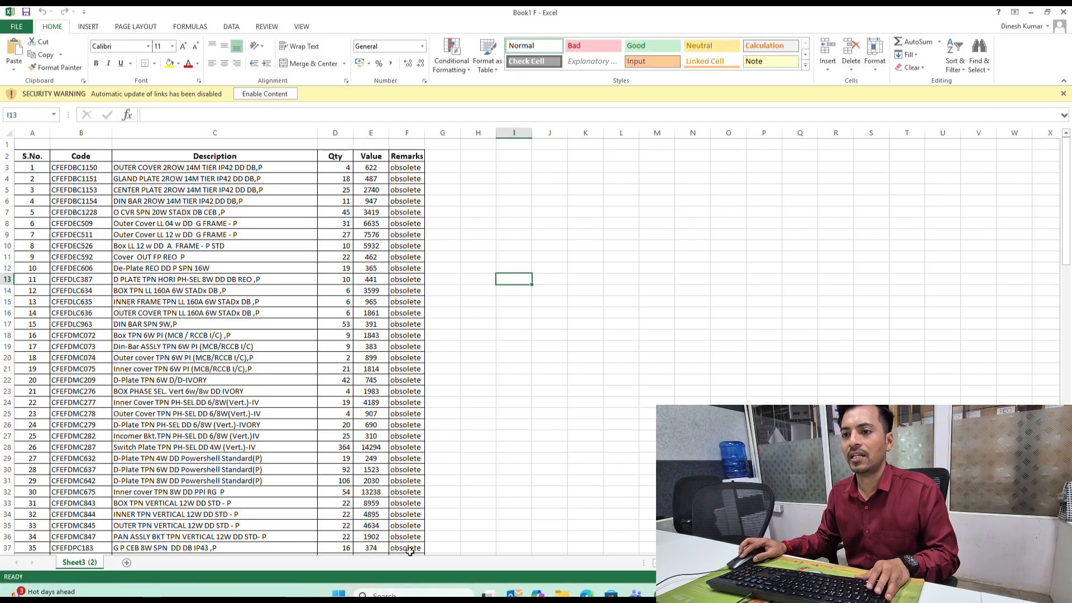
pyautogui.click(126, 562)
# - Paste the reservation document number into cell E3 and enter 1083 in F3
pyautogui.click(182, 165)
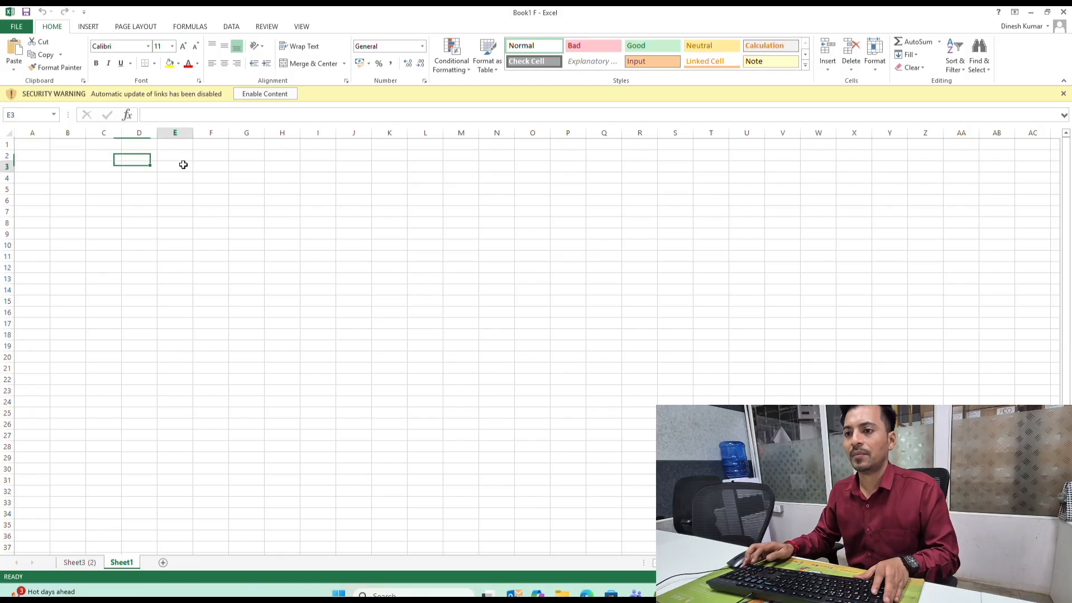
pyautogui.hotkey('ctrl', 'v')
pyautogui.press('Right')
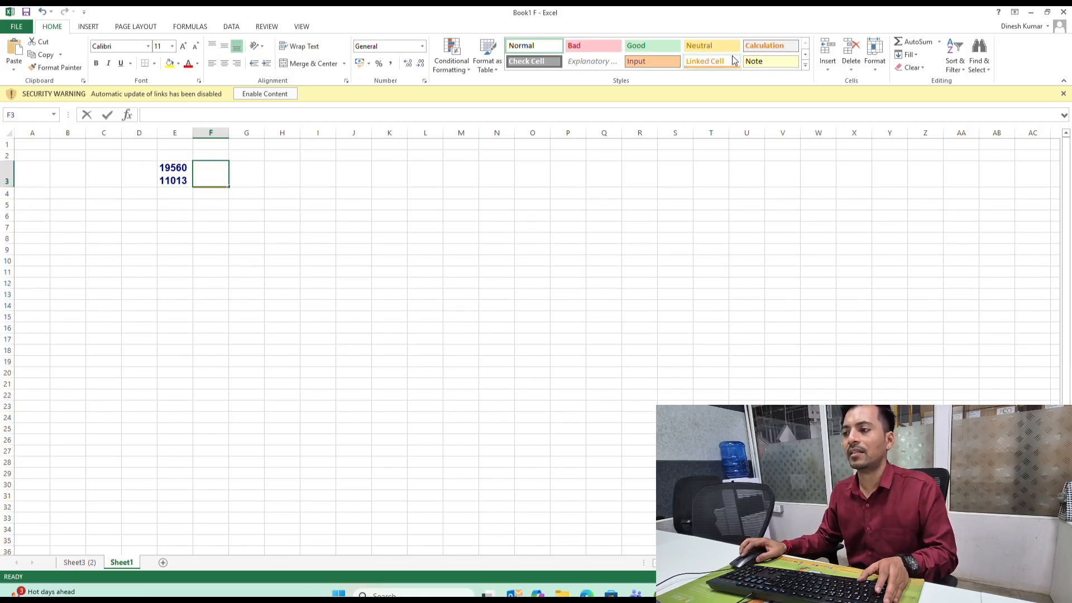
pyautogui.write('1083')
# - Switch to the SAP Easy Access session and start transaction mb52
pyautogui.hotkey('alt', 'Tab')
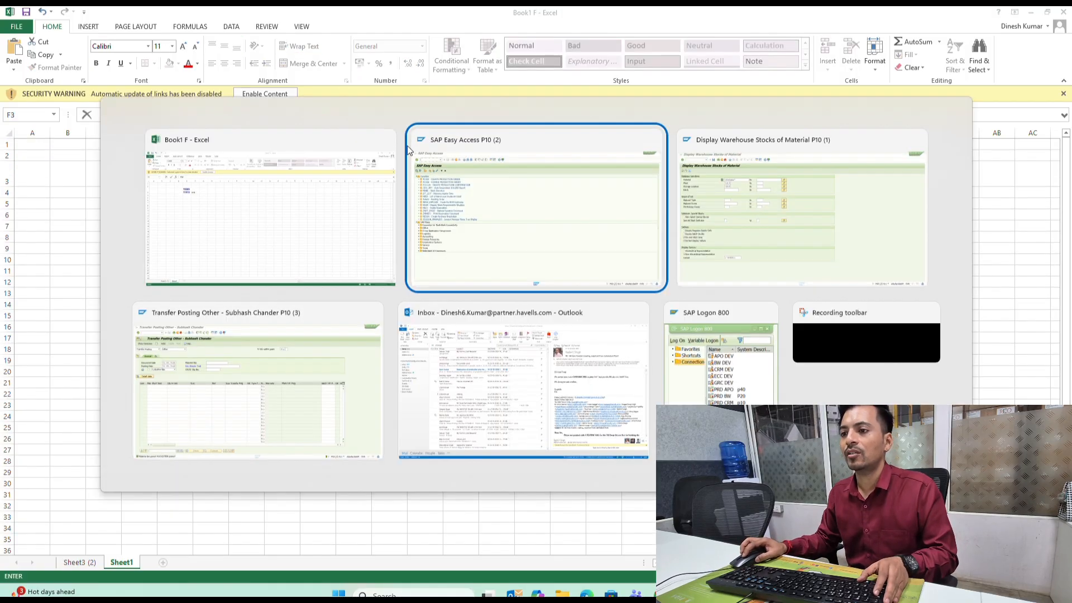
pyautogui.hotkey('alt', 'Tab')
pyautogui.hotkey('alt', 'Tab')
pyautogui.hotkey('alt', 'Tab')
pyautogui.hotkey('alt', 'Tab')
pyautogui.hotkey('alt', 'Tab')
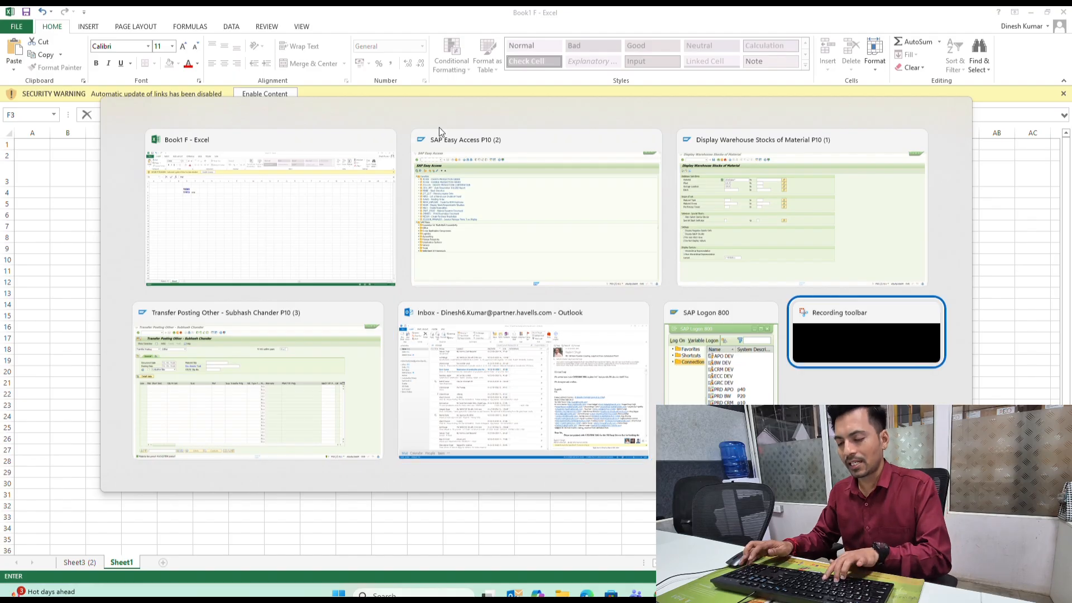
pyautogui.click(508, 156)
pyautogui.write('mb52')
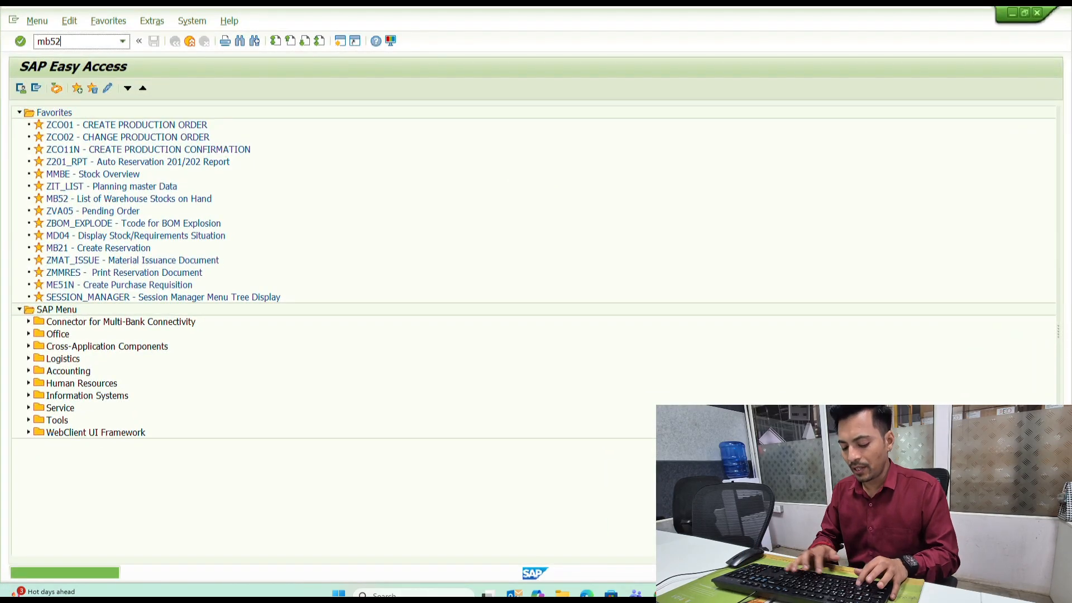
pyautogui.press('Return')
# - List the warehouse stocks of cfefdmx* materials for plant 1083, storage location C003
pyautogui.write('cfefdmx*')
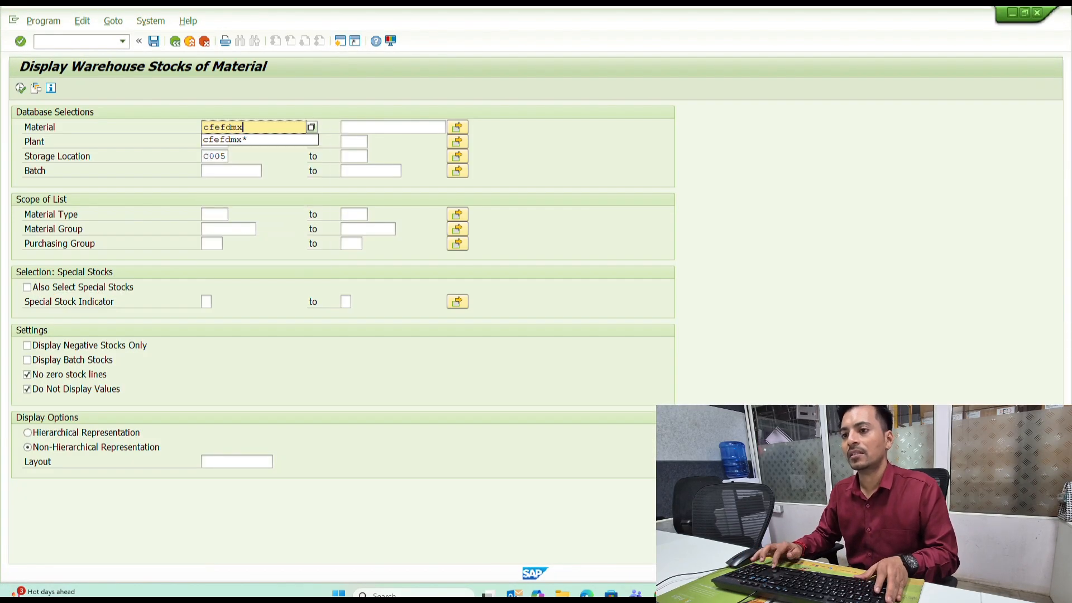
pyautogui.press('Tab')
pyautogui.press('Tab')
pyautogui.press('Tab')
pyautogui.press('Tab')
pyautogui.press('Tab')
pyautogui.press('Tab')
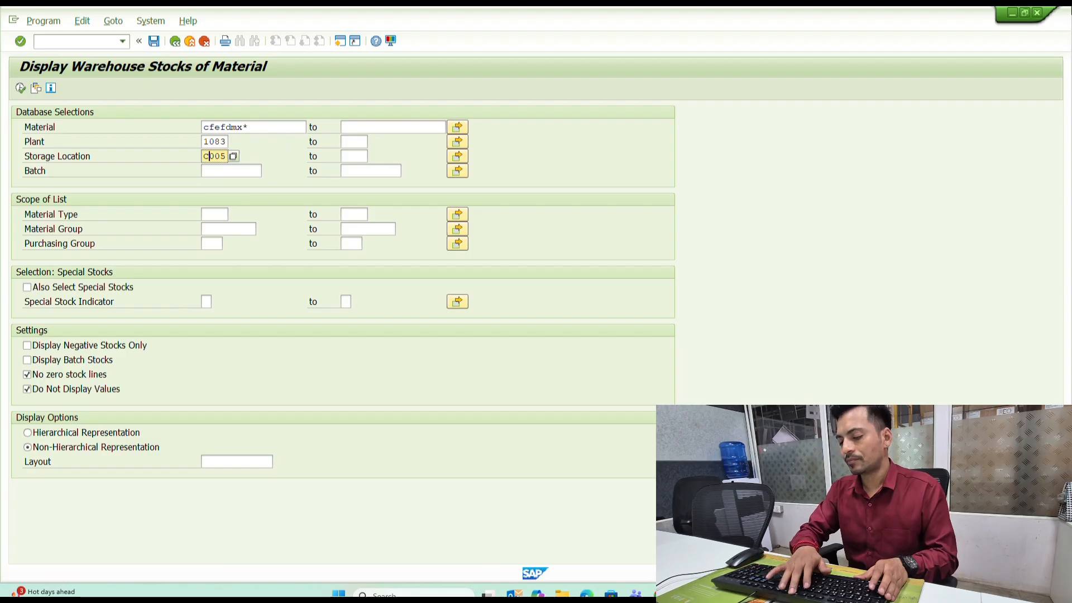
pyautogui.press('BackSpace')
pyautogui.write('3')
pyautogui.press('F8')
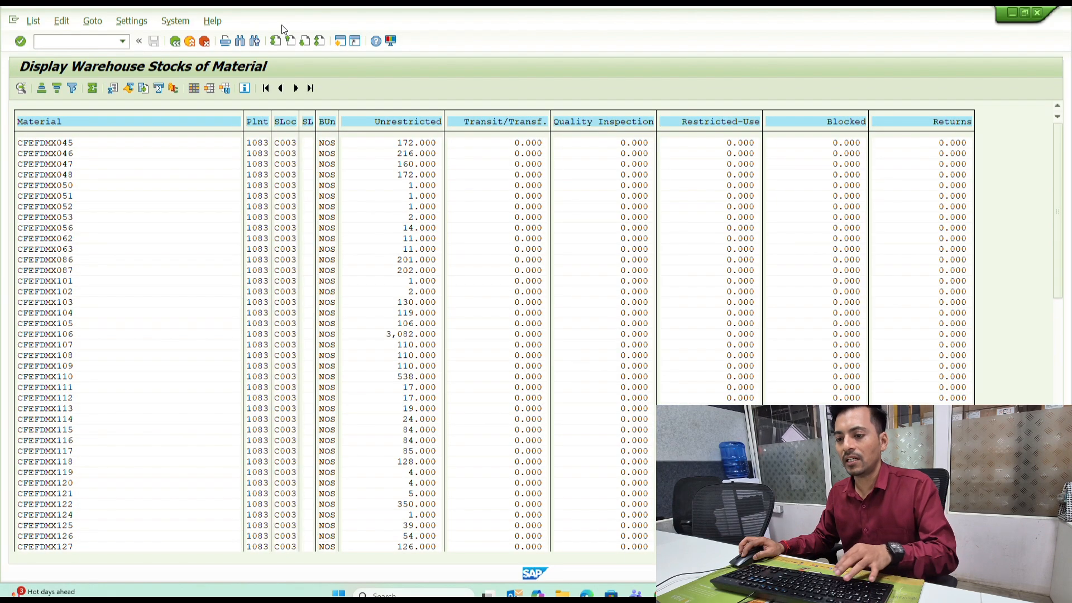
# - Set the stock report's layout to //Pul@11 and run the report again
pyautogui.press('F3')
pyautogui.click(233, 463)
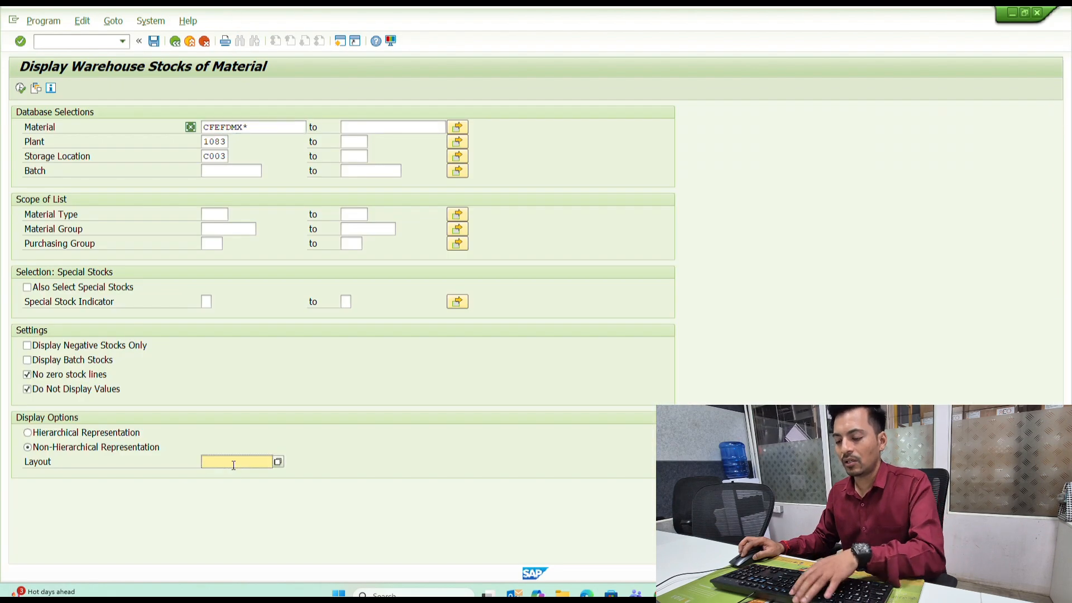
pyautogui.write('/')
pyautogui.click(234, 472)
pyautogui.press('F8')
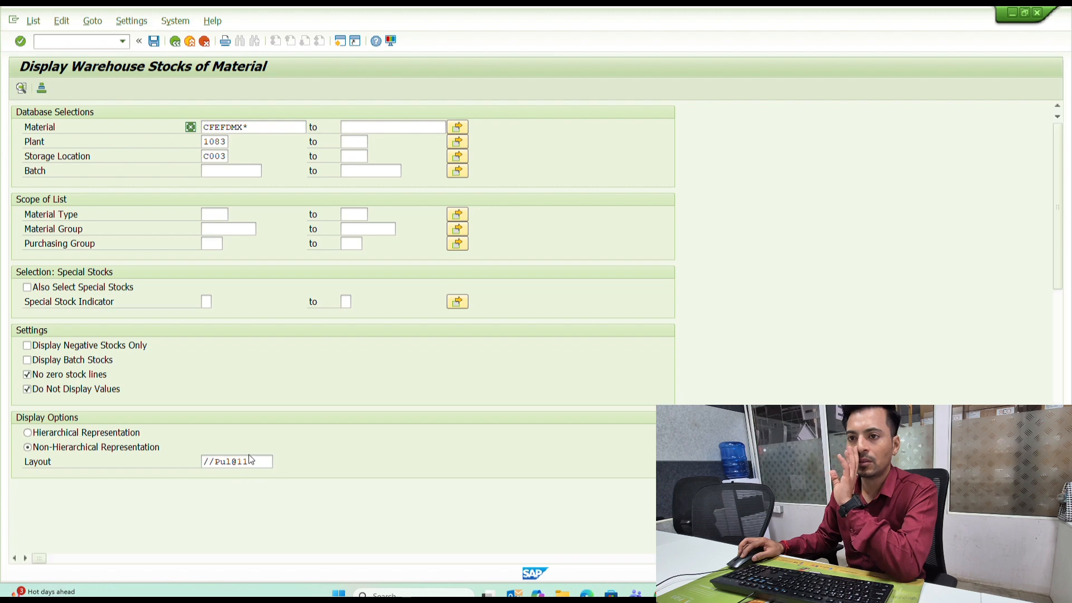
# - Sort the stock list by Material in ascending order and examine the Outer Cover SPN 4 D/D U/P entry
pyautogui.click(56, 122)
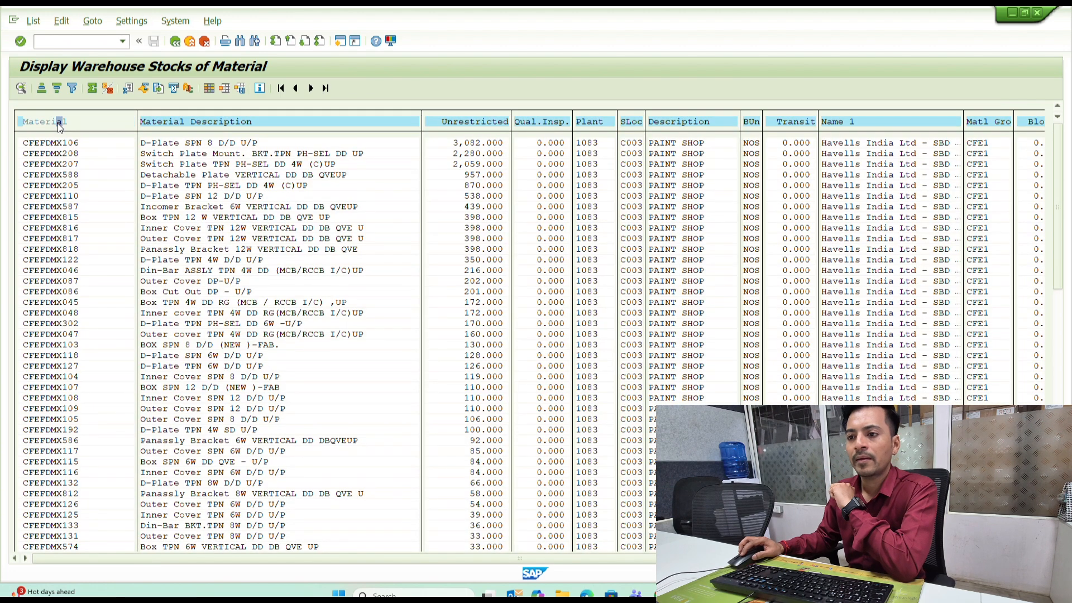
pyautogui.click(42, 87)
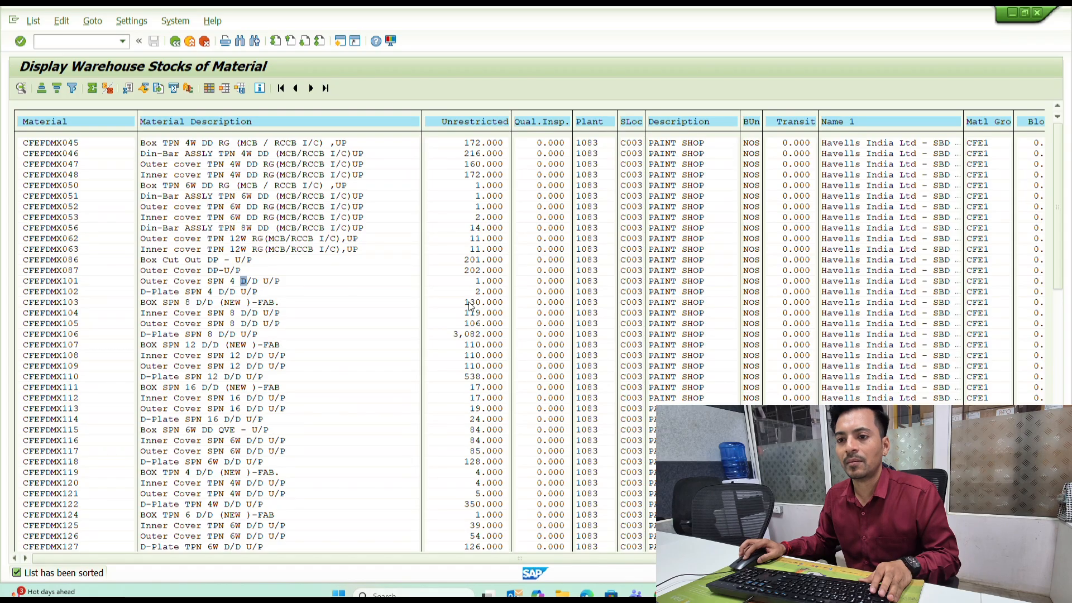
pyautogui.click(154, 282)
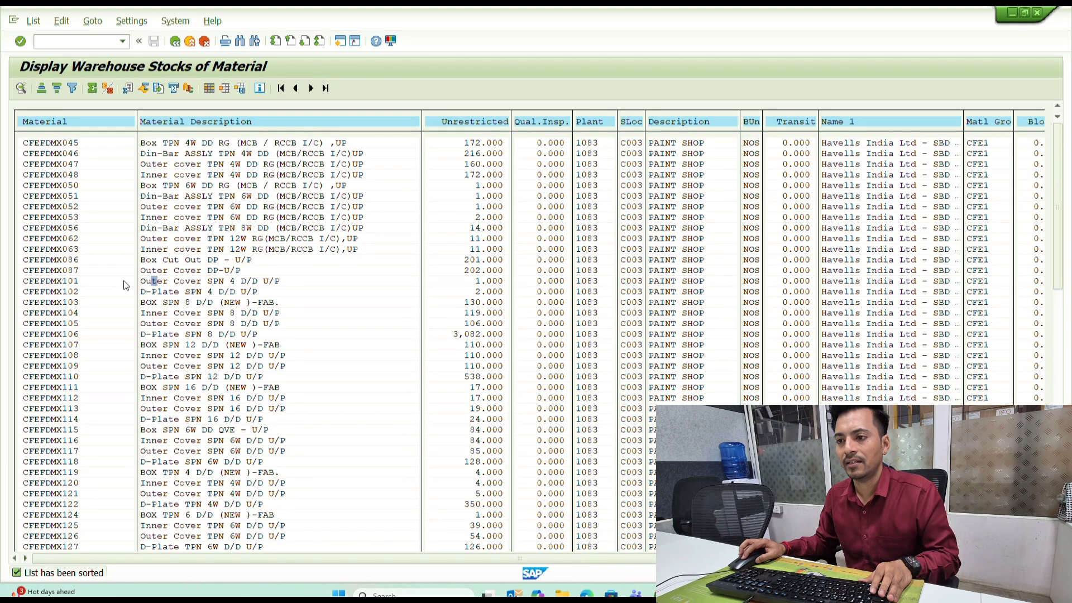
pyautogui.click(272, 282)
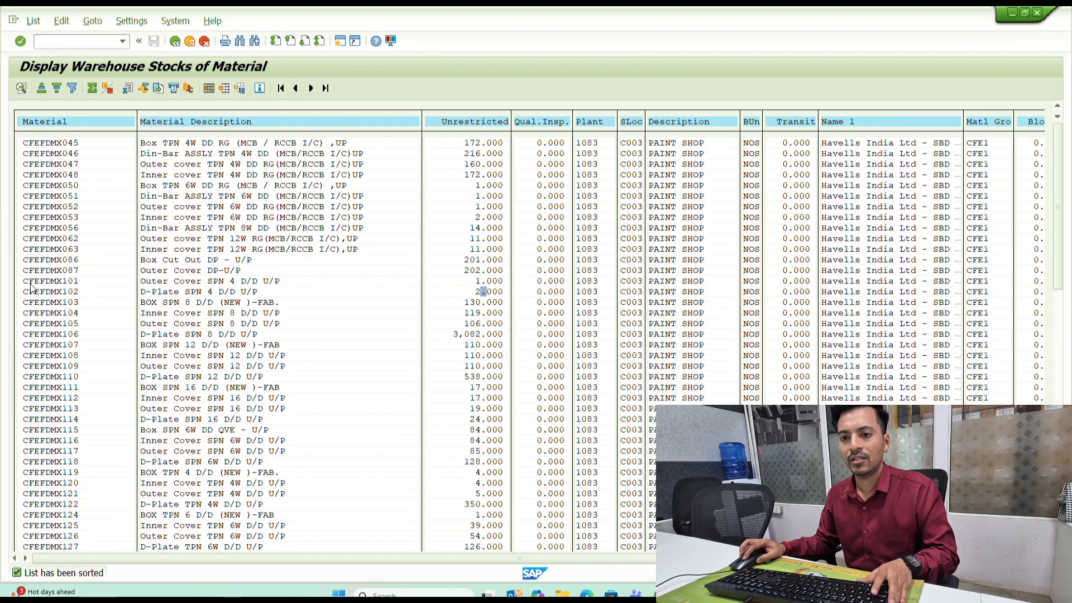
# - Copy the material code CFEFDMX101 from the stock list and switch to an SAP Easy Access session
pyautogui.moveTo(22, 281); pyautogui.dragTo(99, 286)
pyautogui.hotkey('ctrl', 'c')
pyautogui.hotkey('alt', 'Tab')
pyautogui.press('Tab')
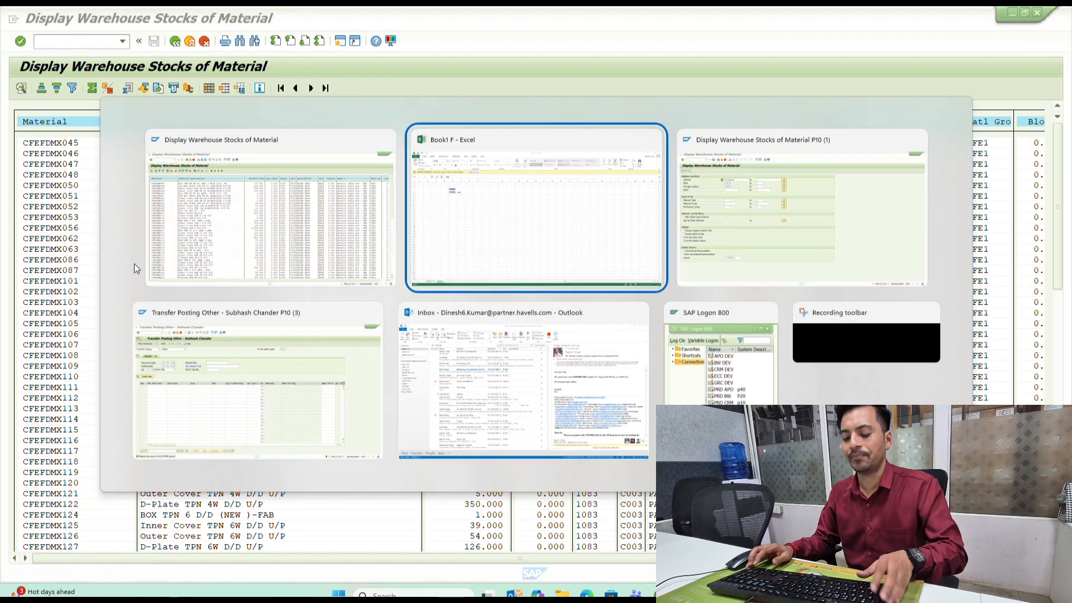
pyautogui.hotkey('alt', 'Tab')
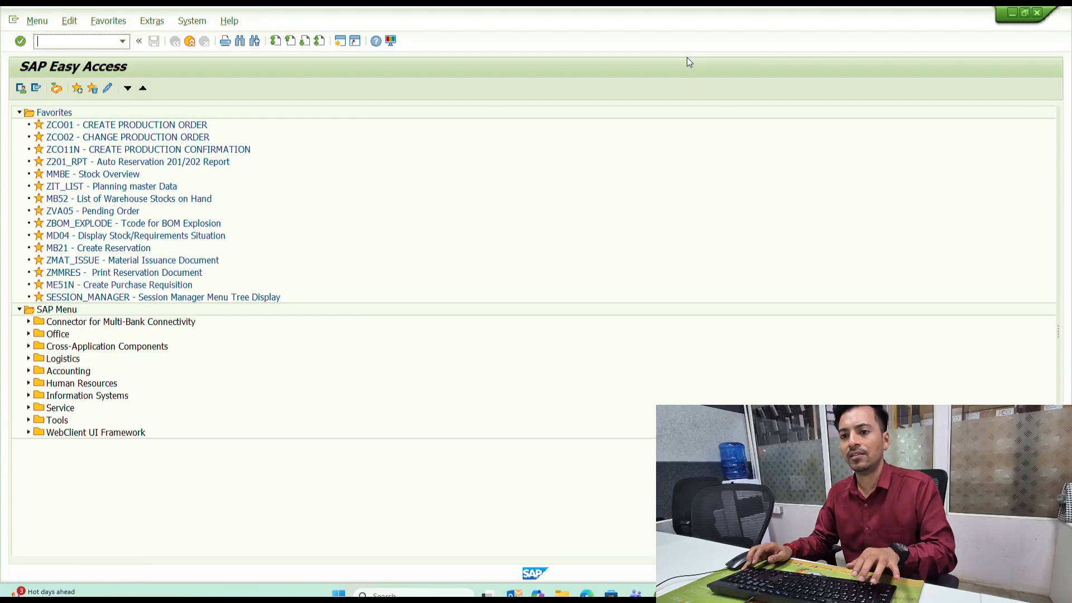
# - Display the direct where-used list of CFEFDMX101 in material BOMs with transaction cs15
pyautogui.write('cs15')
pyautogui.press('Return')
pyautogui.hotkey('ctrl', 'v')
pyautogui.press('Tab')
pyautogui.press('space')
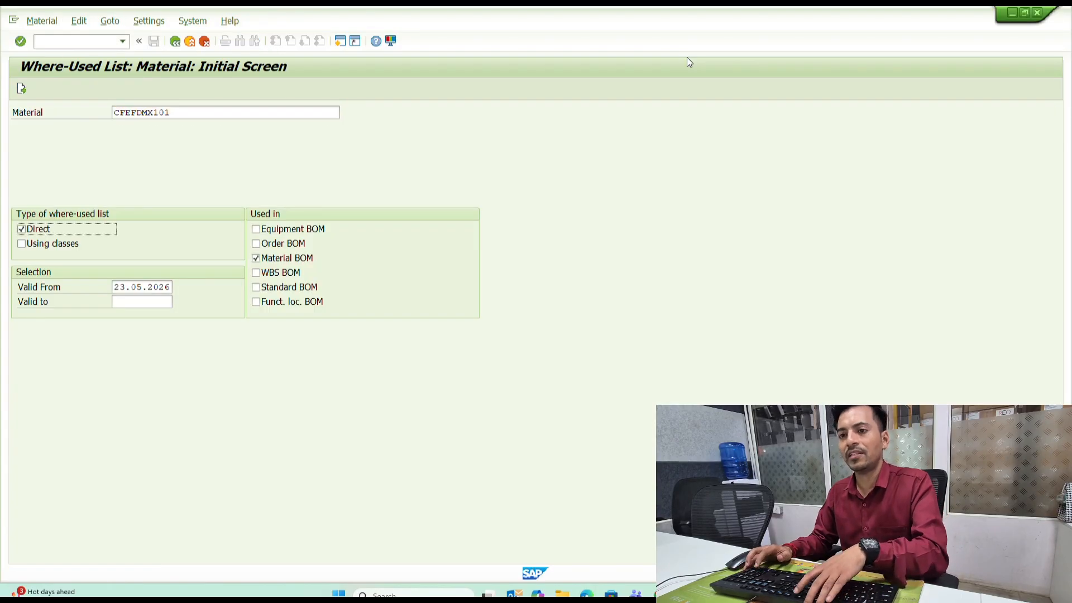
pyautogui.press('Return')
pyautogui.write('1')
pyautogui.press('F8')
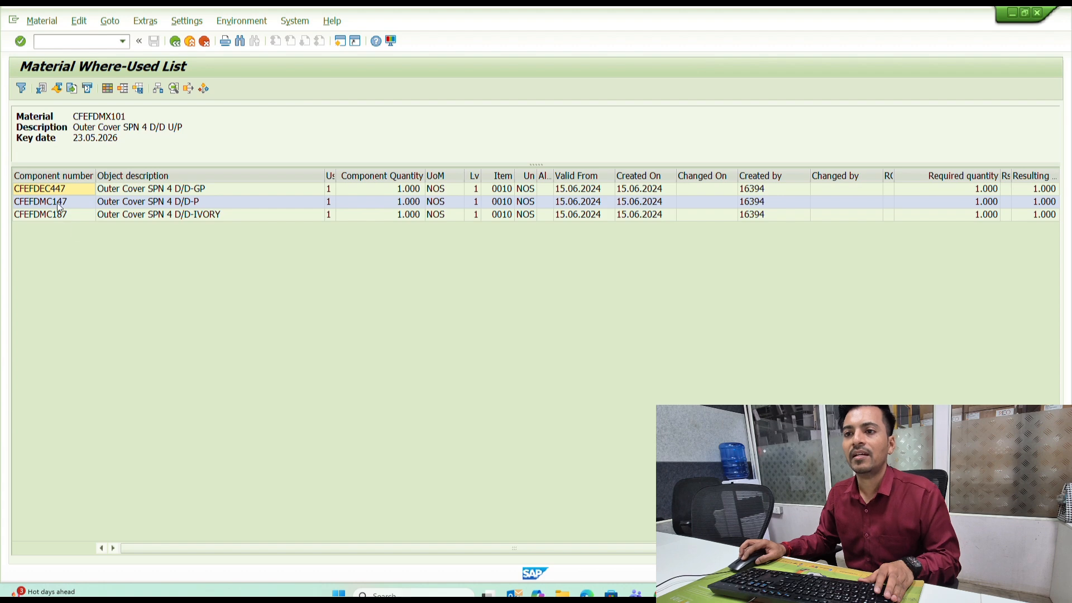
# - Examine the painted variants of CFEFDMX101 in the where-used list: GP, P and IVORY
pyautogui.click(58, 203)
pyautogui.moveTo(128, 117); pyautogui.dragTo(73, 116)
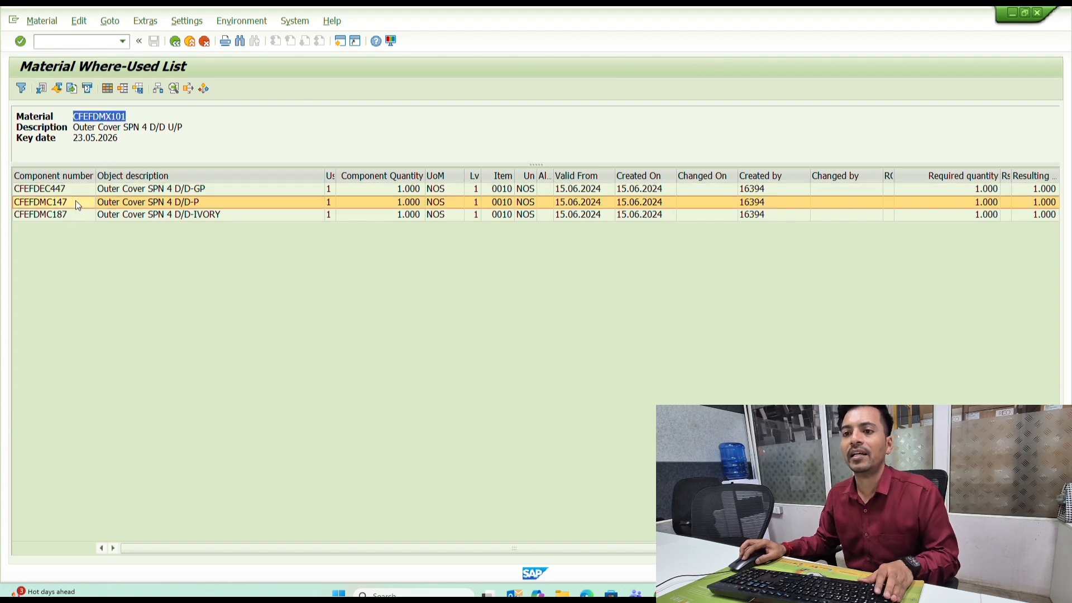
pyautogui.click(68, 192)
pyautogui.click(69, 217)
pyautogui.click(73, 190)
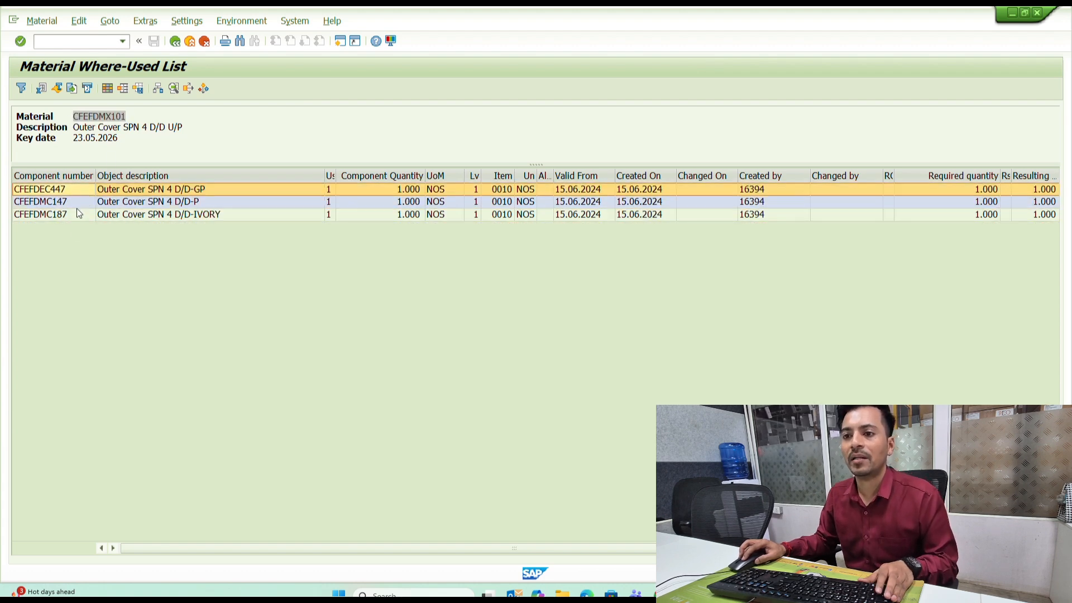
pyautogui.click(118, 215)
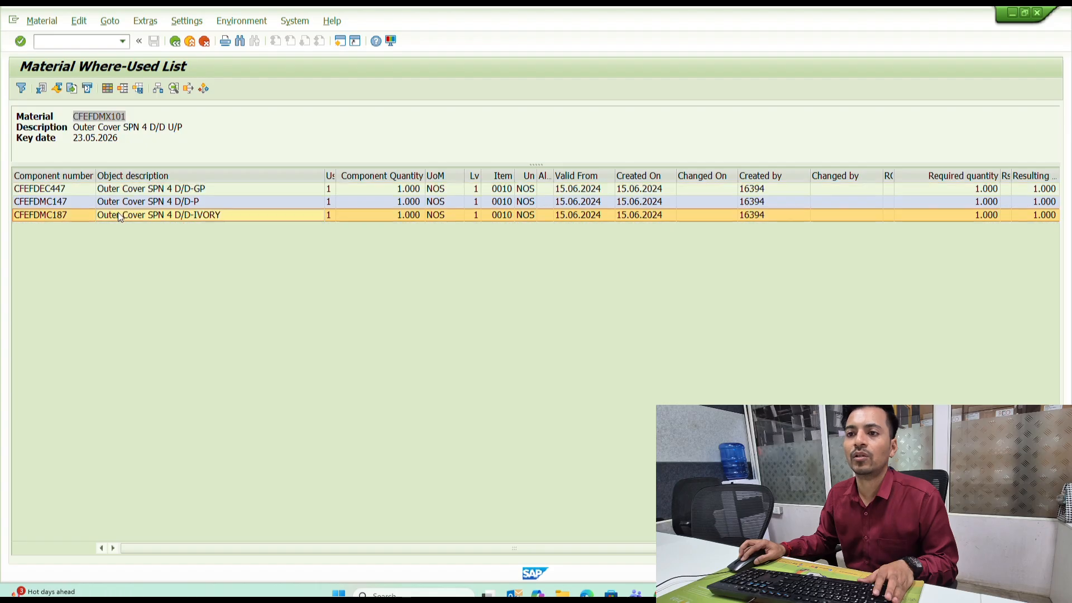
pyautogui.moveTo(132, 116); pyautogui.dragTo(79, 113)
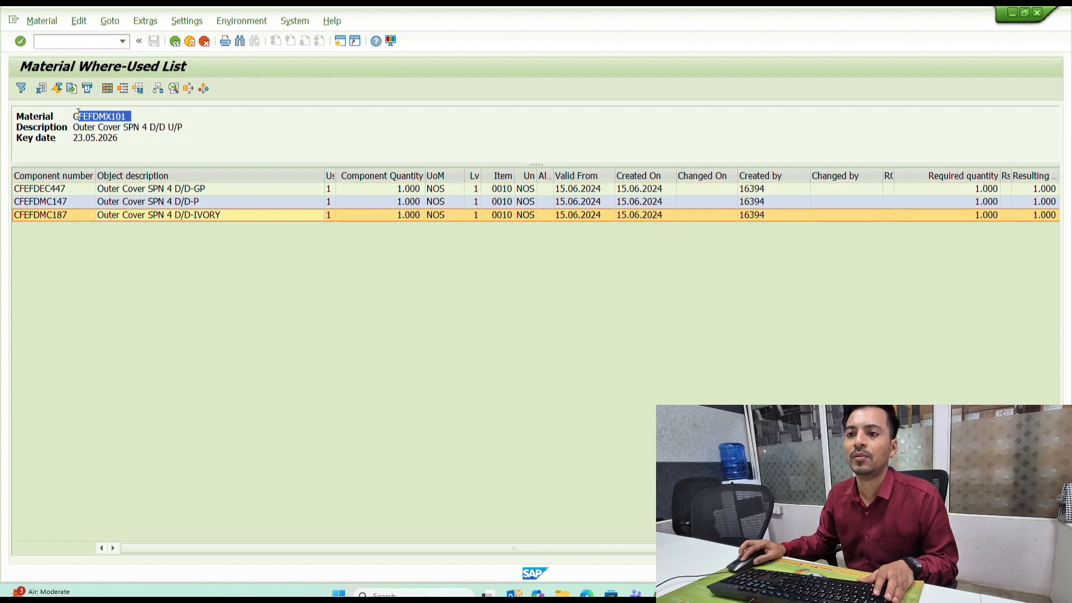
pyautogui.click(60, 192)
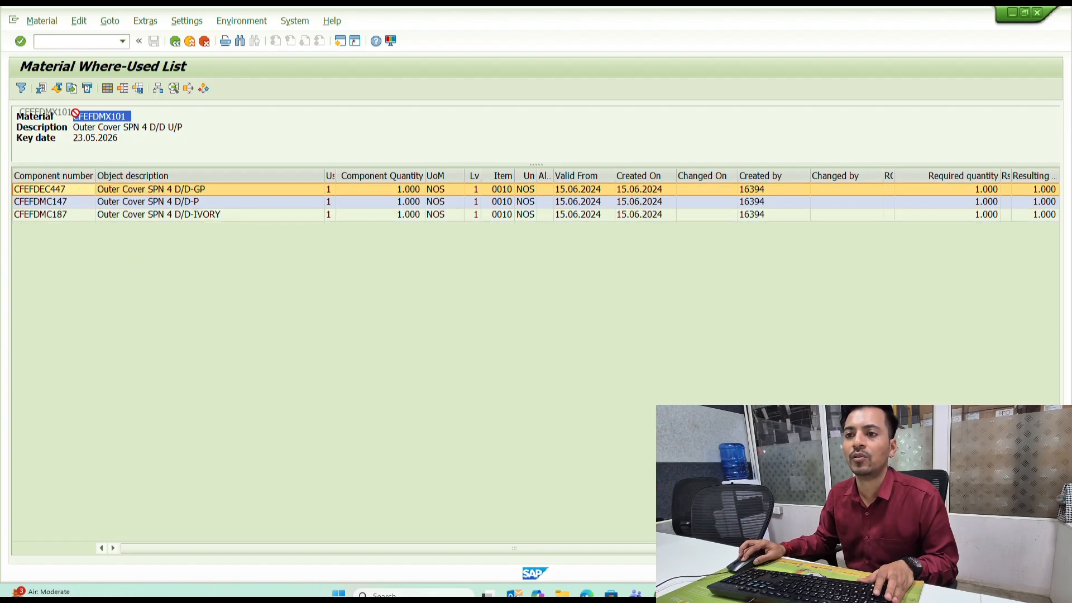
pyautogui.click(92, 201)
pyautogui.doubleClick(102, 118)
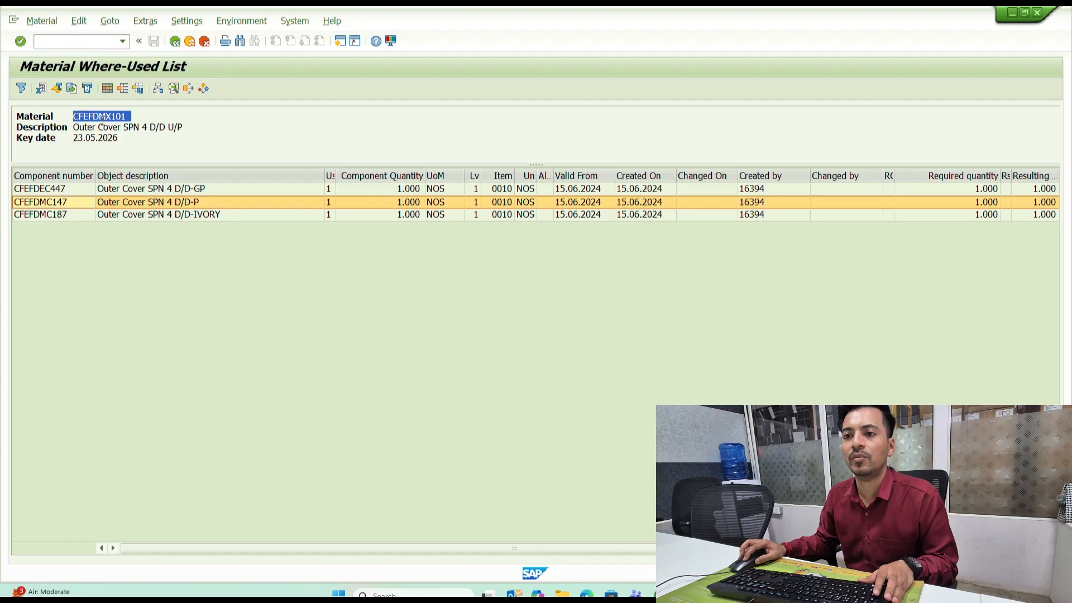
pyautogui.click(72, 217)
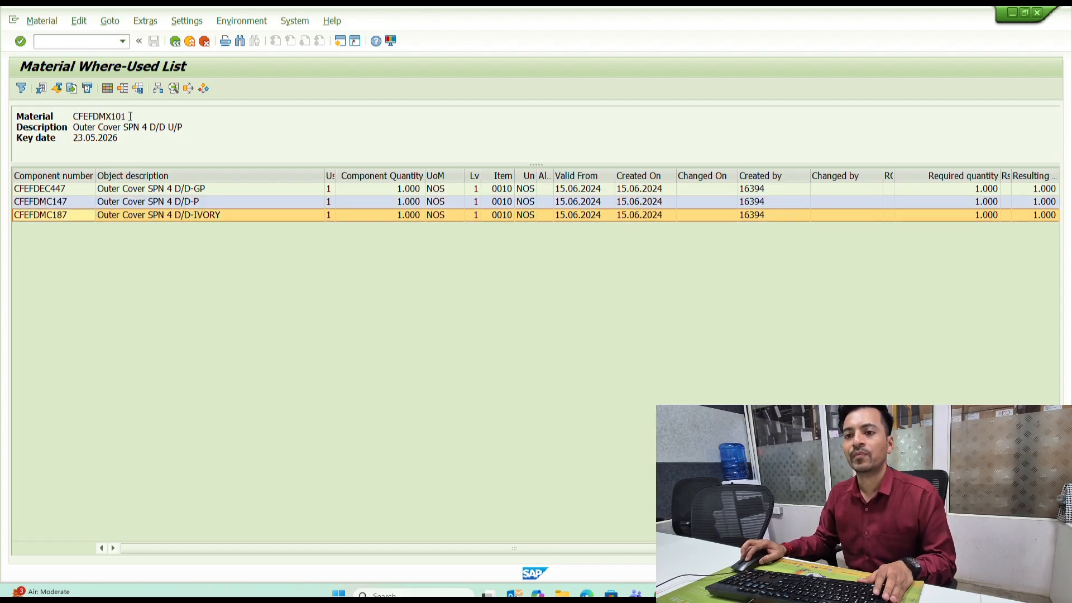
pyautogui.moveTo(130, 116); pyautogui.dragTo(78, 114)
# - Copy CFEFDMC147 from the where-used list and start a production order for it in plant 1083 with order type S001
pyautogui.click(59, 202)
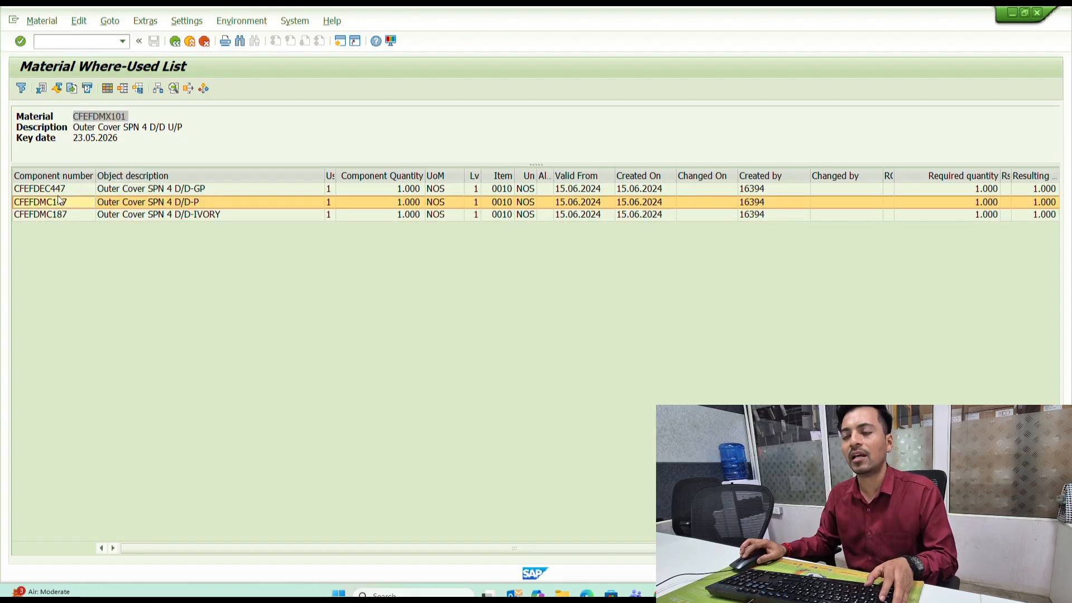
pyautogui.hotkey('alt', 'Tab')
pyautogui.hotkey('alt', 'Tab')
pyautogui.hotkey('alt', 'Tab')
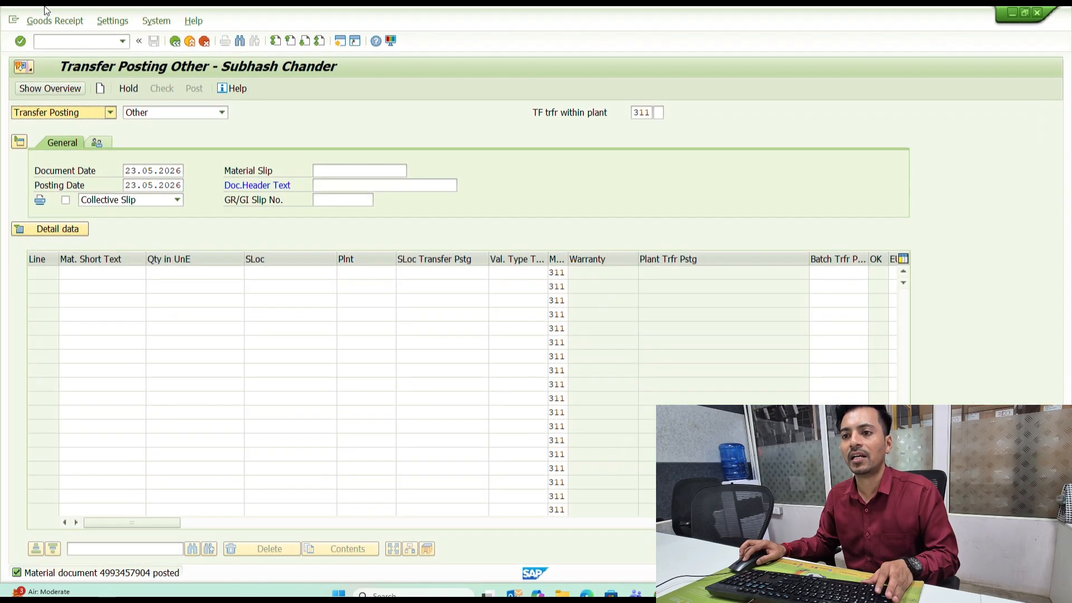
pyautogui.click(175, 41)
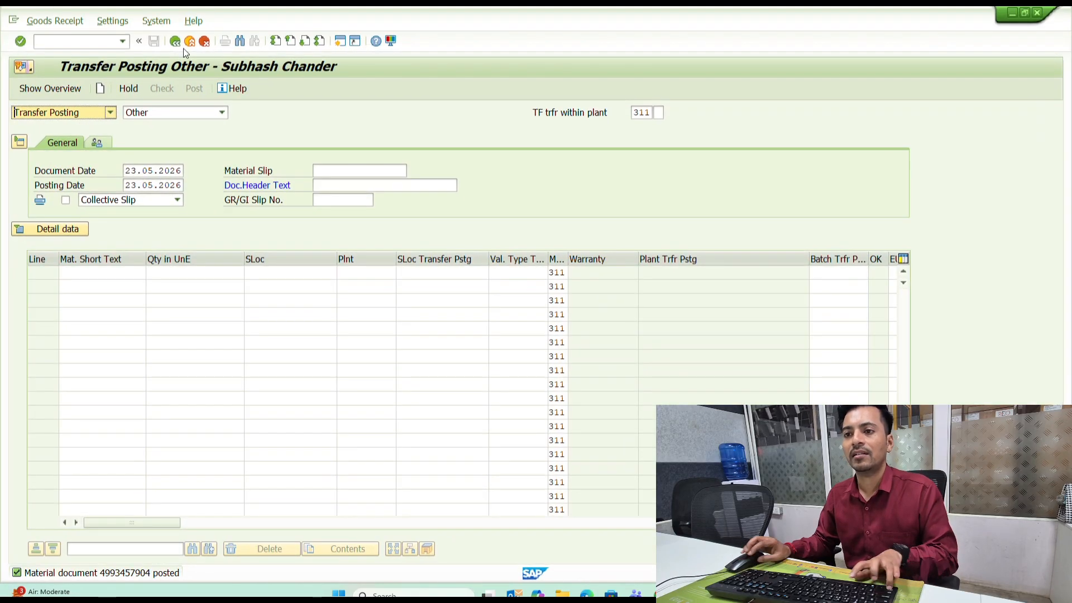
pyautogui.hotkey('ctrl', 'v')
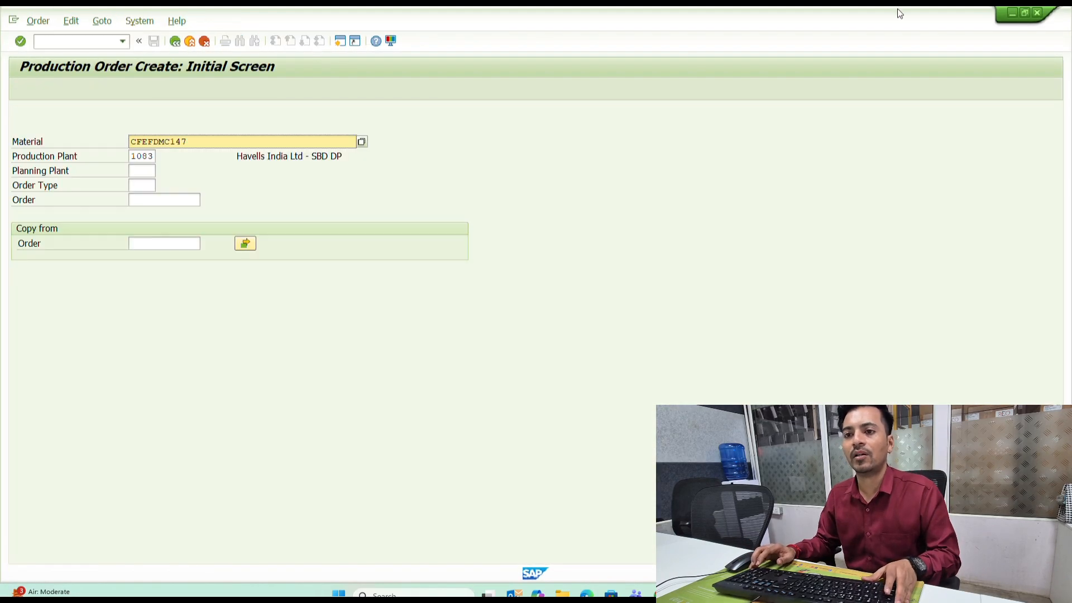
pyautogui.press('Tab')
pyautogui.press('Tab')
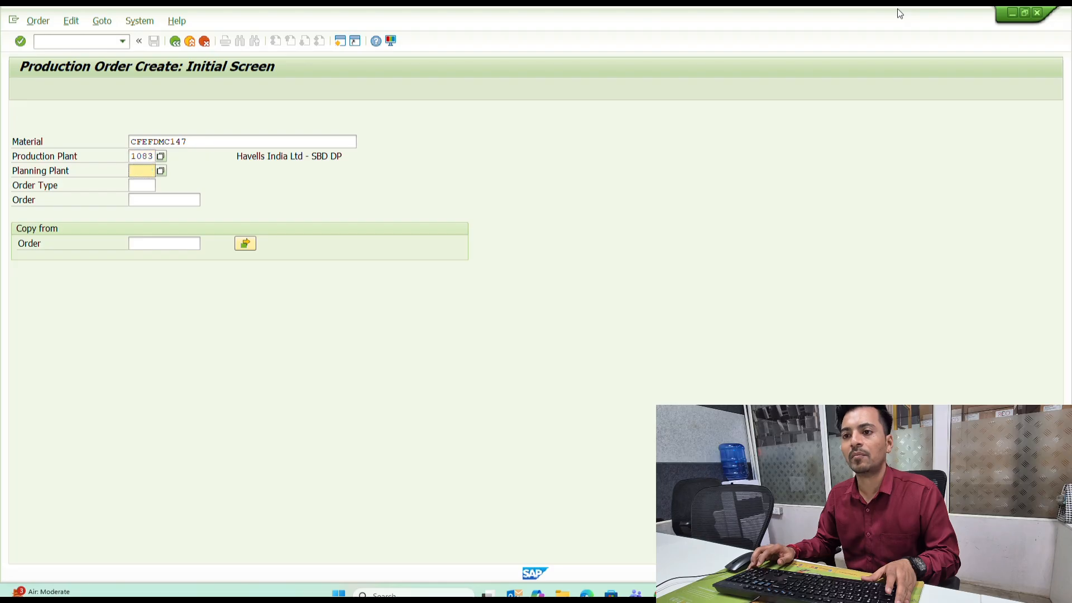
pyautogui.press('Tab')
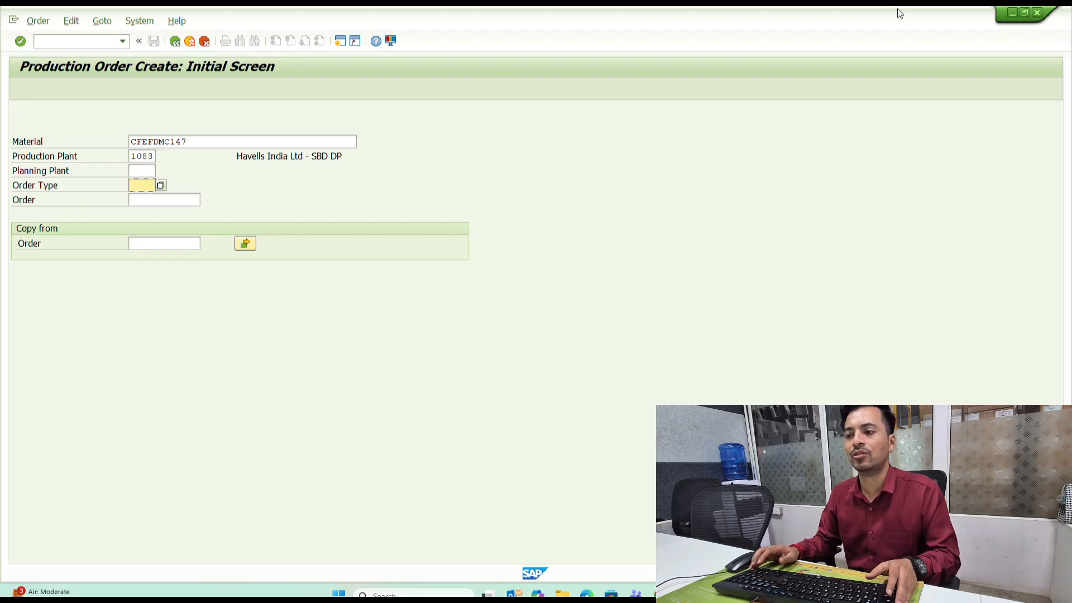
pyautogui.write('S001')
pyautogui.press('Return')
# - Check the unrestricted stock of CFEFDMX101, and set the order's total quantity to 1 and its basic end date to 22.05.2026
pyautogui.hotkey('alt', 'Tab')
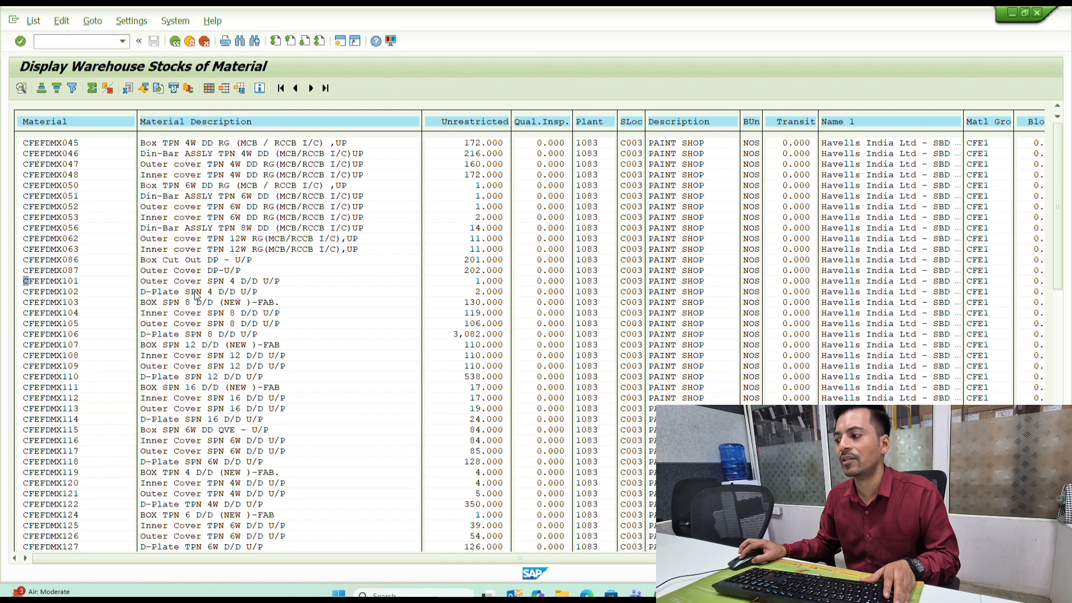
pyautogui.click(483, 282)
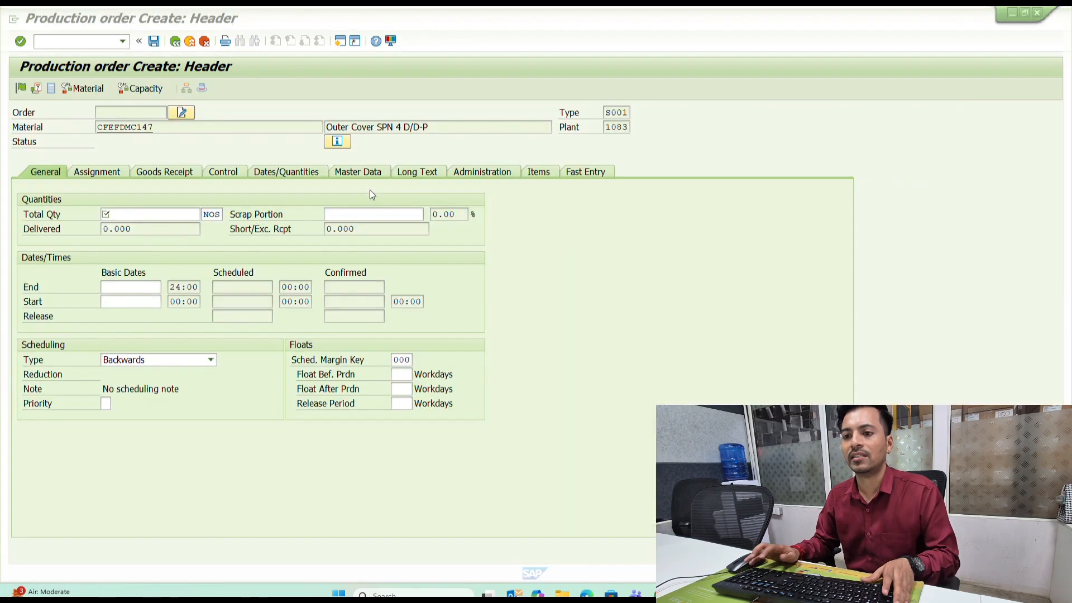
pyautogui.press('Tab')
pyautogui.press('Return')
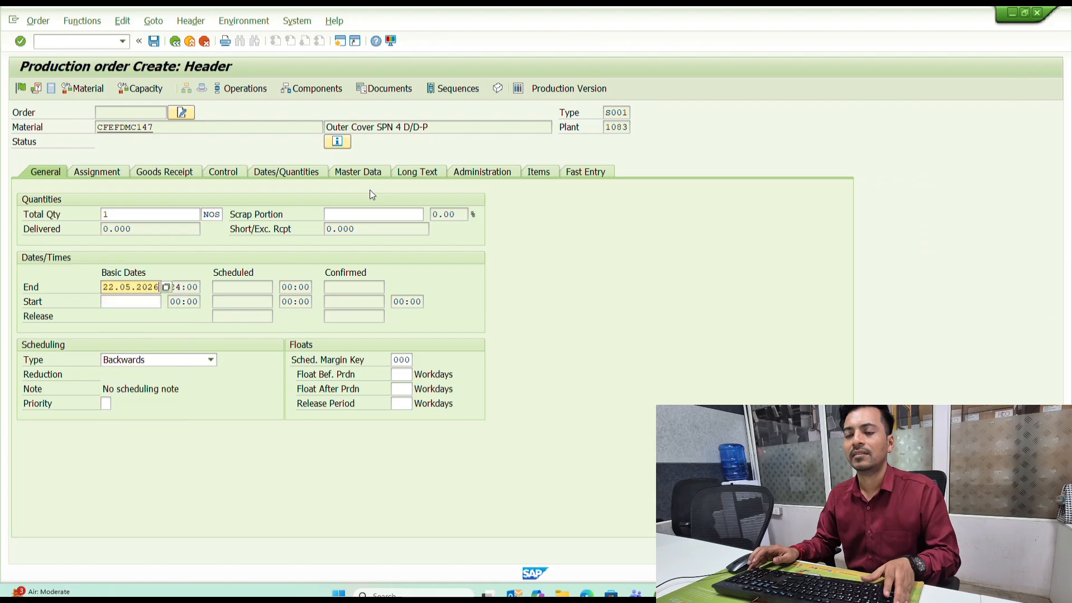
# - Leave the scheduling message log, release the CFEFDMC147 production order and save it
pyautogui.press('F3')
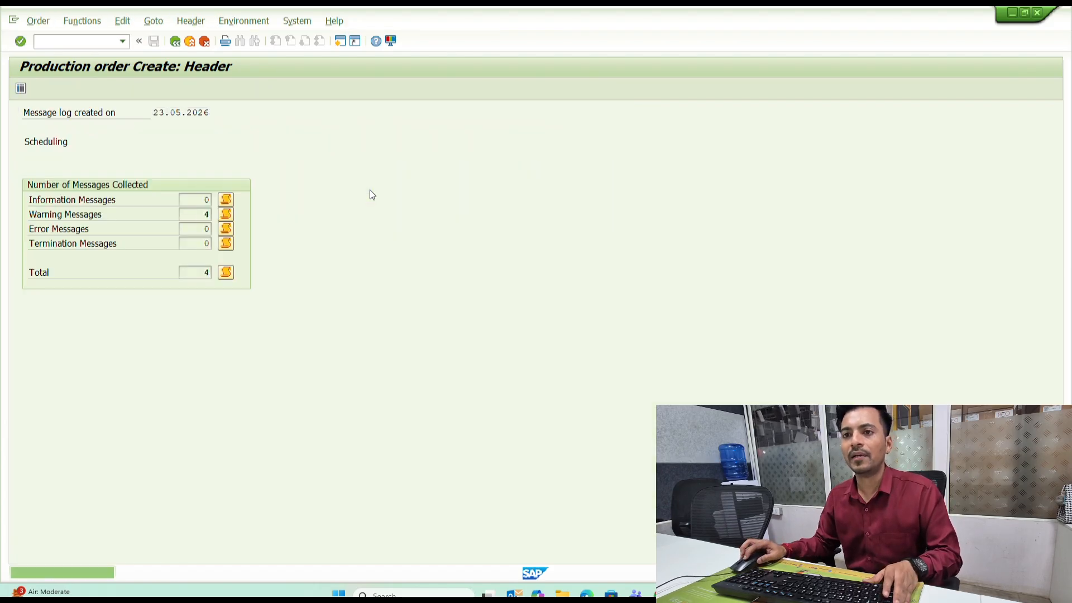
pyautogui.click(20, 88)
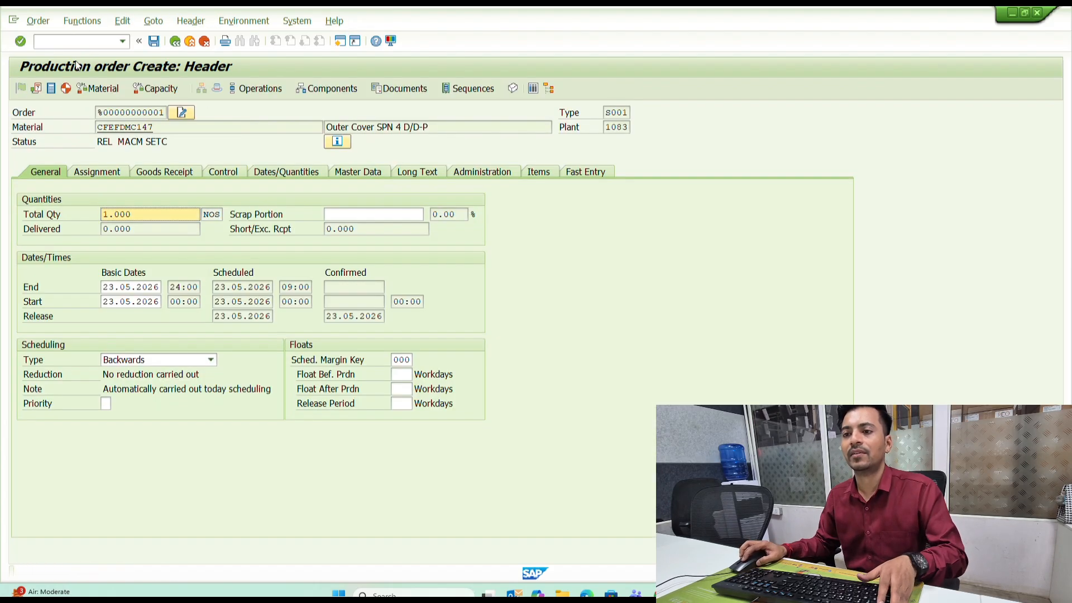
pyautogui.click(153, 42)
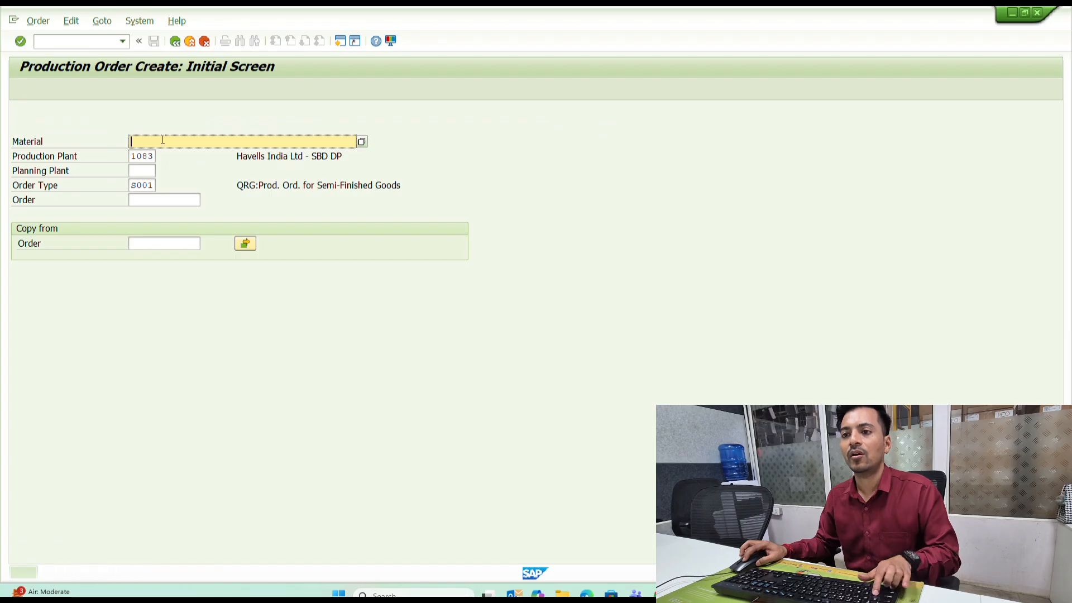
# - Open Change Production Order (ZCO02) and copy the number of the saved order
pyautogui.press('F3')
pyautogui.doubleClick(148, 138)
pyautogui.doubleClick(176, 141)
pyautogui.hotkey('ctrl', 'c')
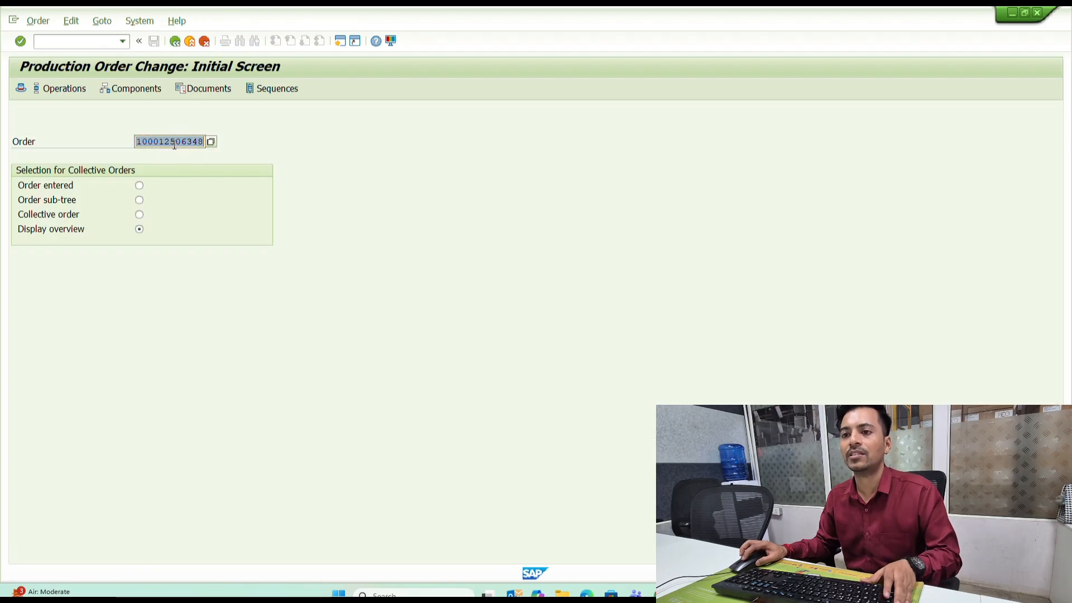
# - Enter the copied order number in a production confirmation (ZCO11N), display its goods movements and save the confirmation
pyautogui.press('F3')
pyautogui.doubleClick(170, 148)
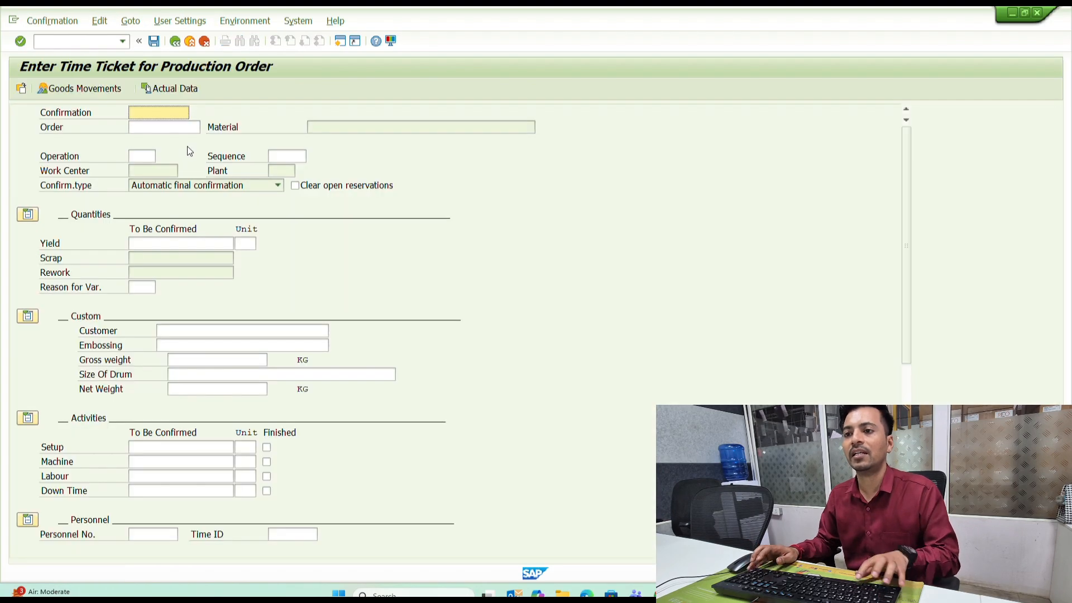
pyautogui.click(181, 127)
pyautogui.hotkey('ctrl', 'v')
pyautogui.press('Return')
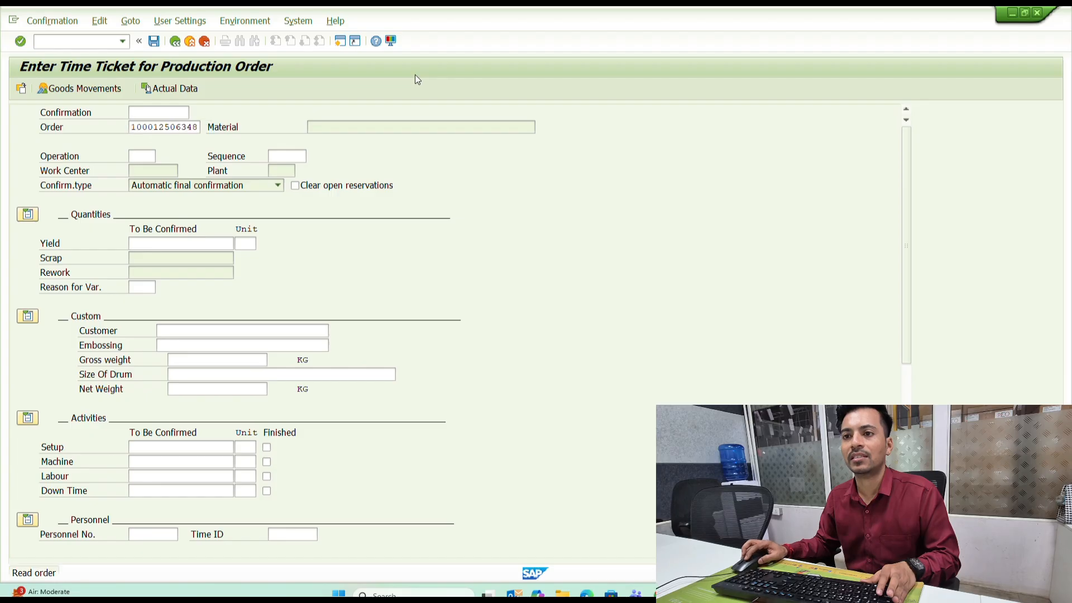
pyautogui.click(79, 88)
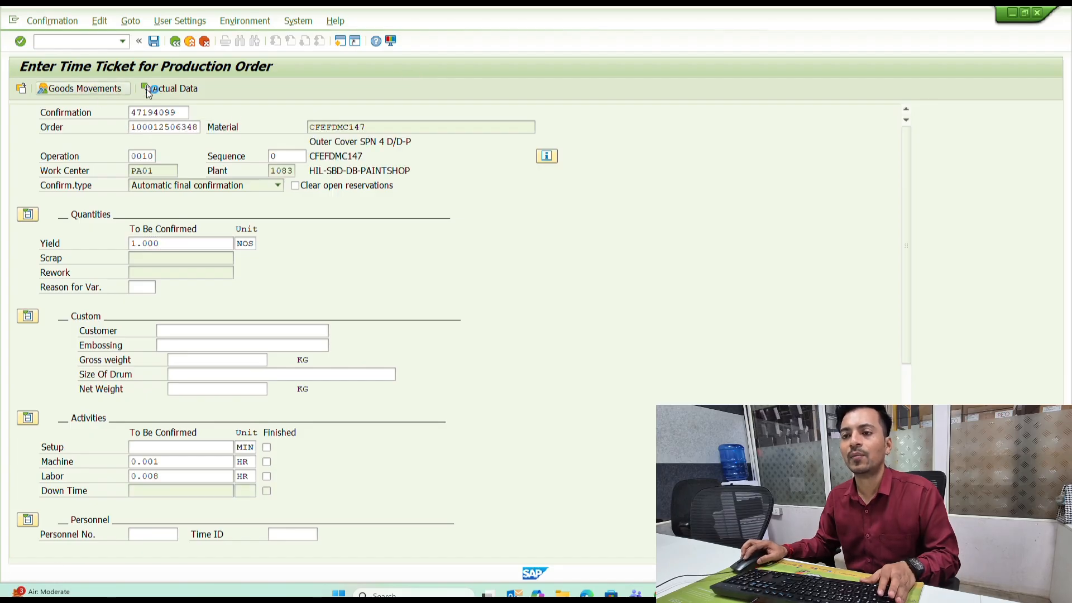
pyautogui.click(154, 42)
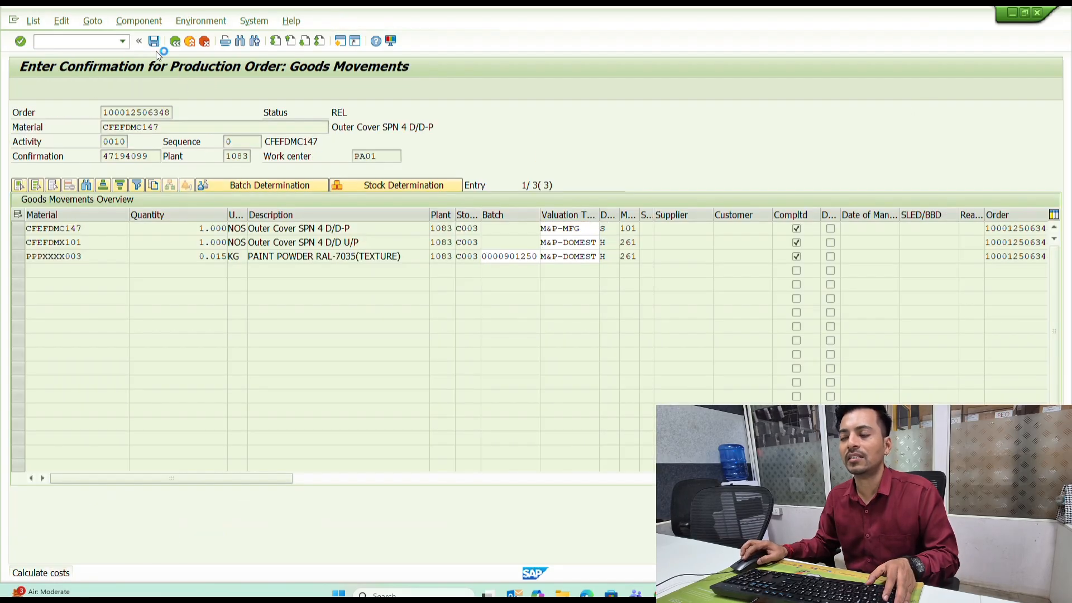
# - Switch to the warehouse stock list and copy the material code CFEFDMX102
pyautogui.hotkey('alt', 'Tab')
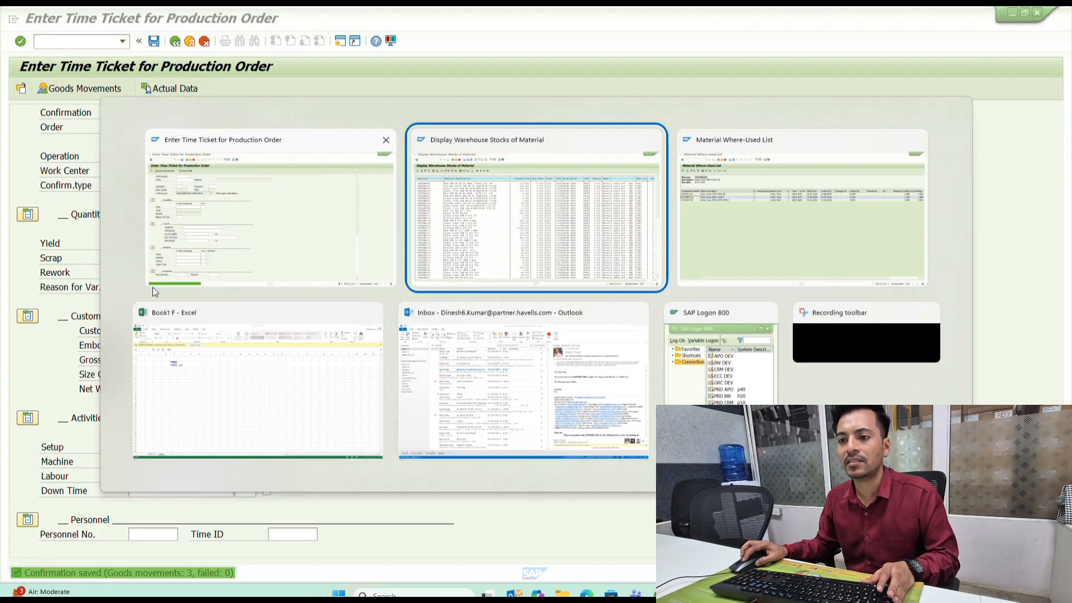
pyautogui.click(204, 281)
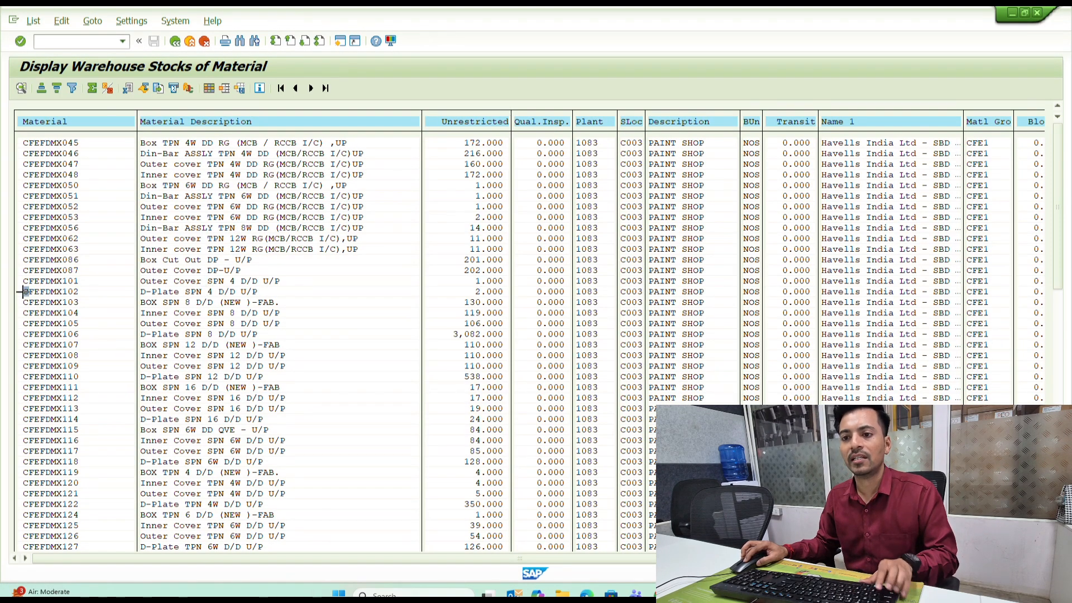
pyautogui.hotkey('ctrl', 'y')
pyautogui.moveTo(22, 290); pyautogui.dragTo(81, 291)
pyautogui.hotkey('ctrl', 'c')
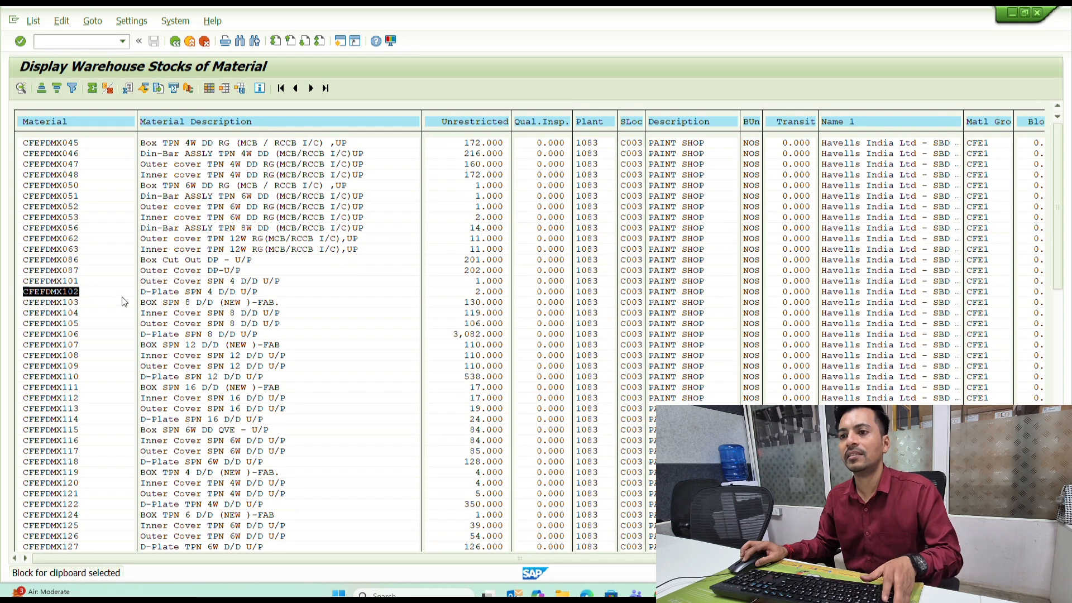
# - Switch to the where-used session and display the direct material BOM usage of CFEFDMX102
pyautogui.hotkey('alt', 'Tab')
pyautogui.hotkey('alt', 'Tab')
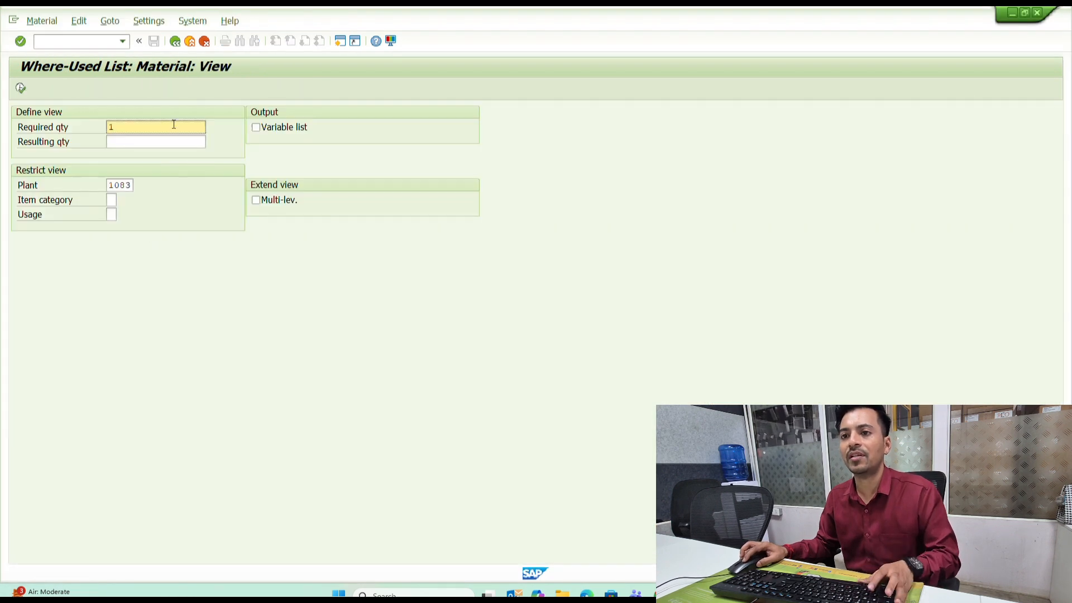
pyautogui.press('F3')
pyautogui.moveTo(179, 117); pyautogui.dragTo(4, 107)
pyautogui.hotkey('ctrl', 'v')
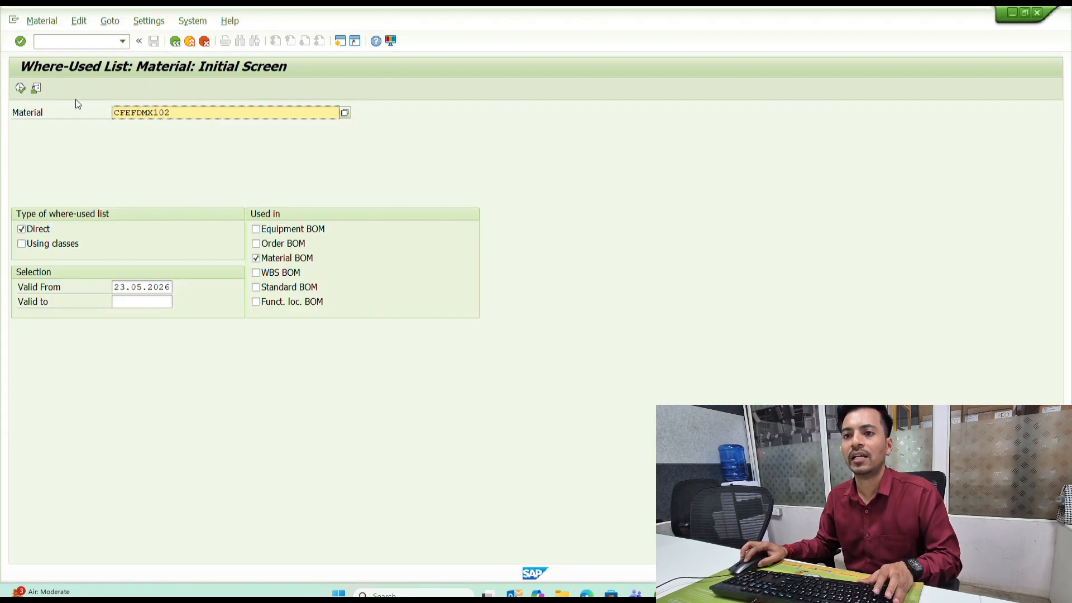
pyautogui.moveTo(194, 108); pyautogui.dragTo(104, 106)
pyautogui.click(20, 88)
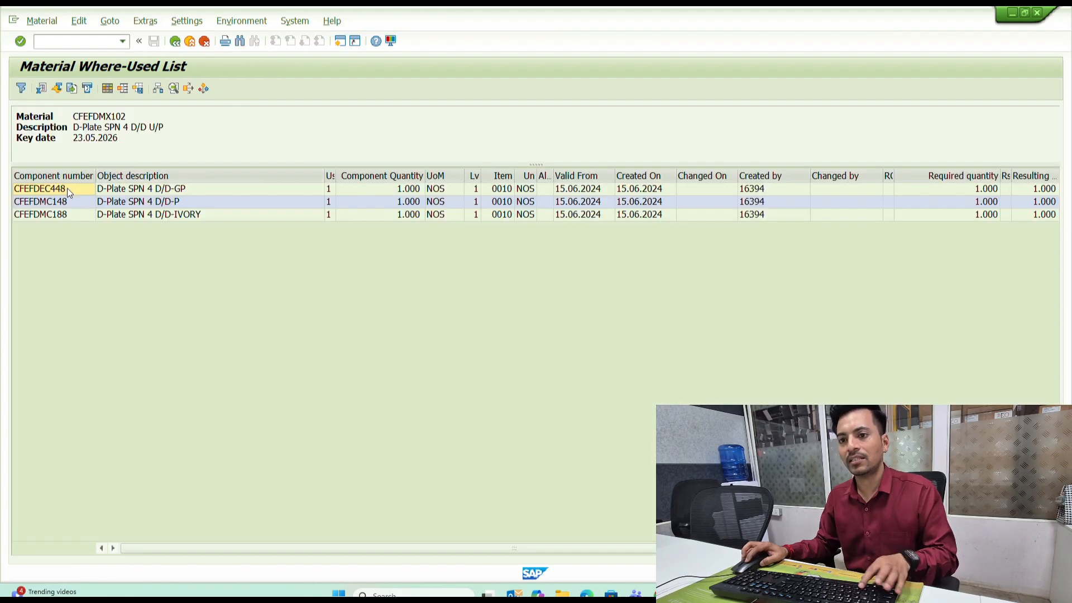
# - Take CFEFDMC148 from the where-used list and start a production order for it with ZCO01 in plant 1083, order type S001
pyautogui.click(66, 199)
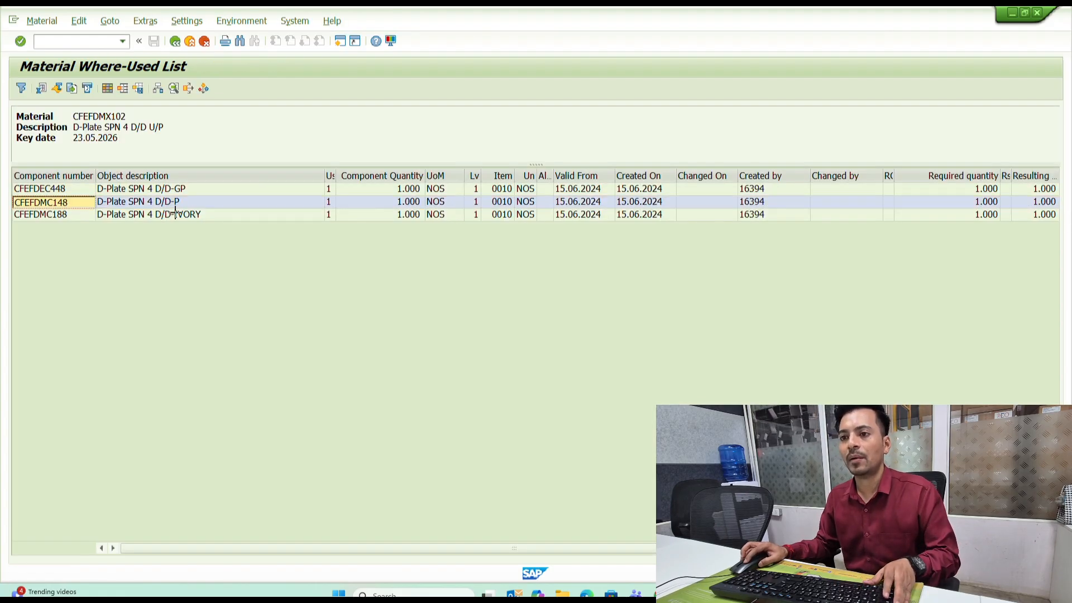
pyautogui.hotkey('alt', 'Tab')
pyautogui.hotkey('alt', 'Tab')
pyautogui.press('Up')
pyautogui.press('Up')
pyautogui.press('Return')
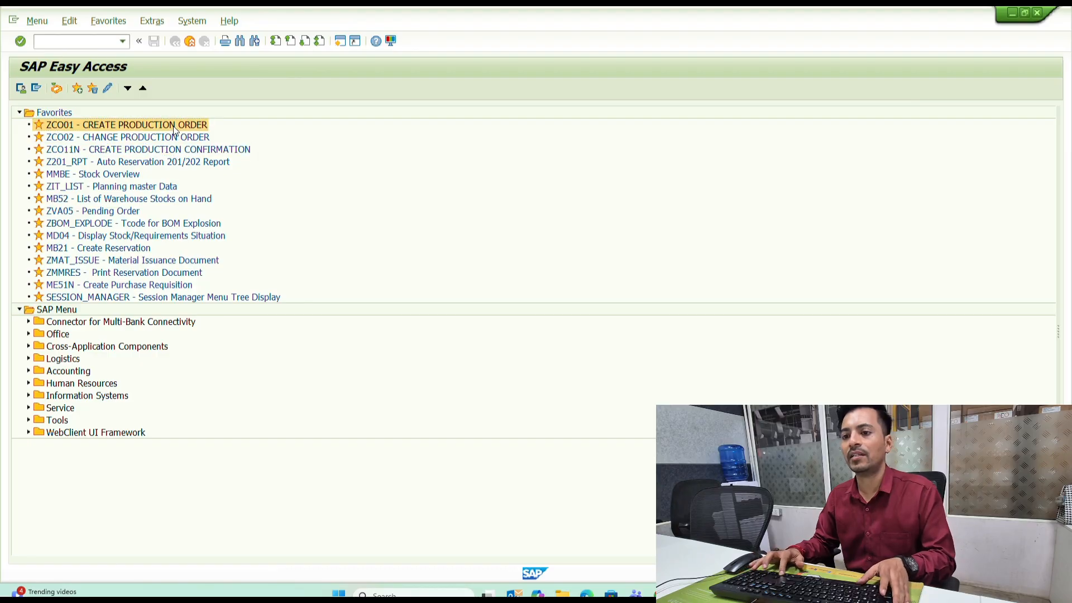
pyautogui.write('CFEFDMC148')
pyautogui.press('Return')
# - Set the order's total quantity to 2 and basic end date to 22.05.2026, and check the quantity against the CFEFDMX102 stock
pyautogui.write('2')
pyautogui.press('Tab')
pyautogui.press('Tab')
pyautogui.press('Tab')
pyautogui.write('02.03.2025')
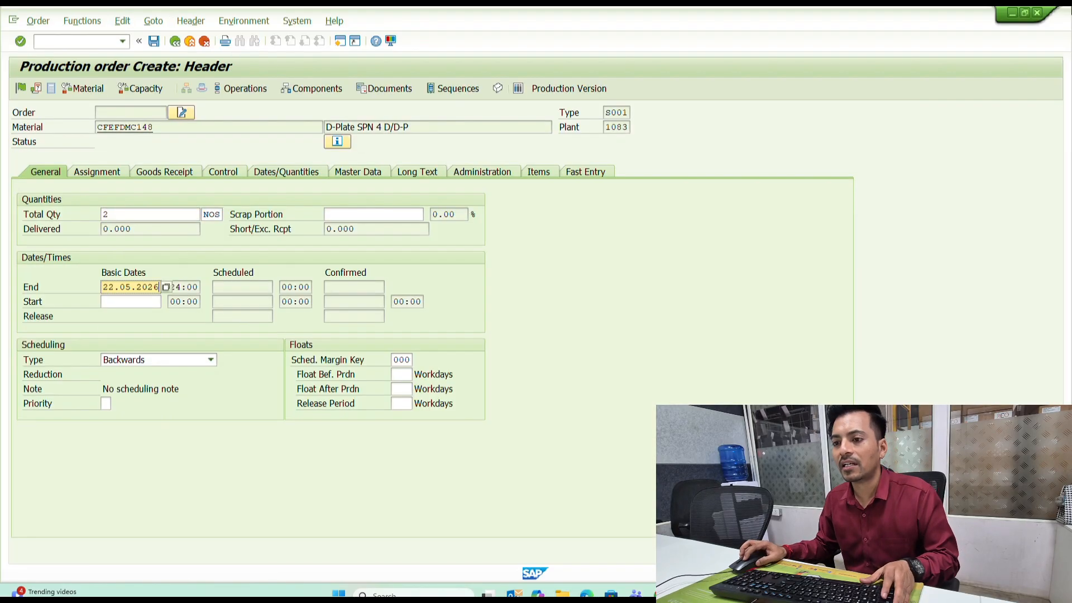
pyautogui.press('Return')
pyautogui.hotkey('alt', 'Tab')
pyautogui.hotkey('alt', 'Tab')
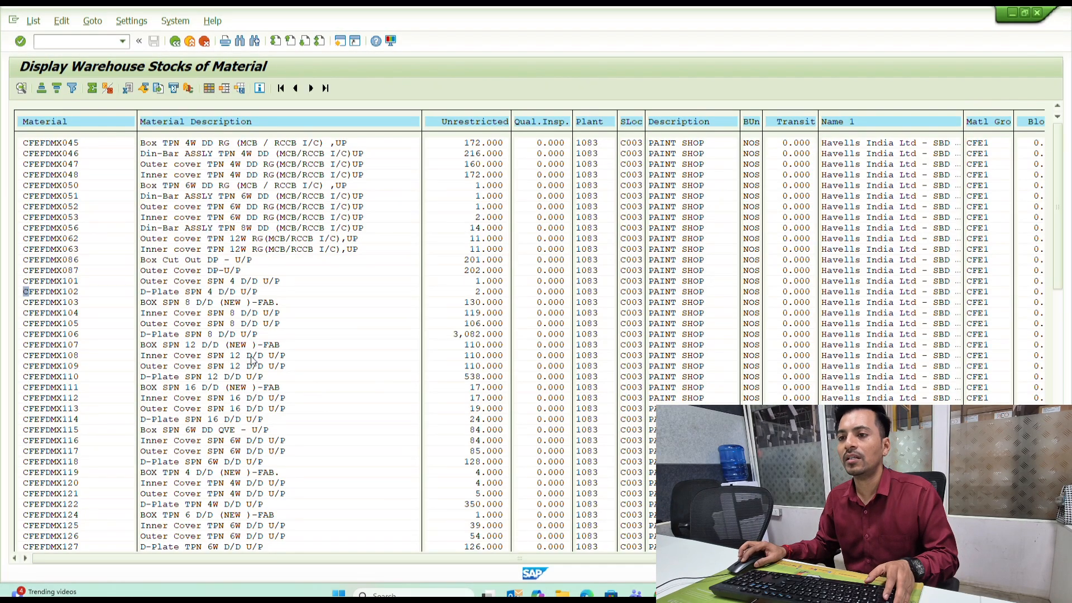
pyautogui.hotkey('alt', 'Tab')
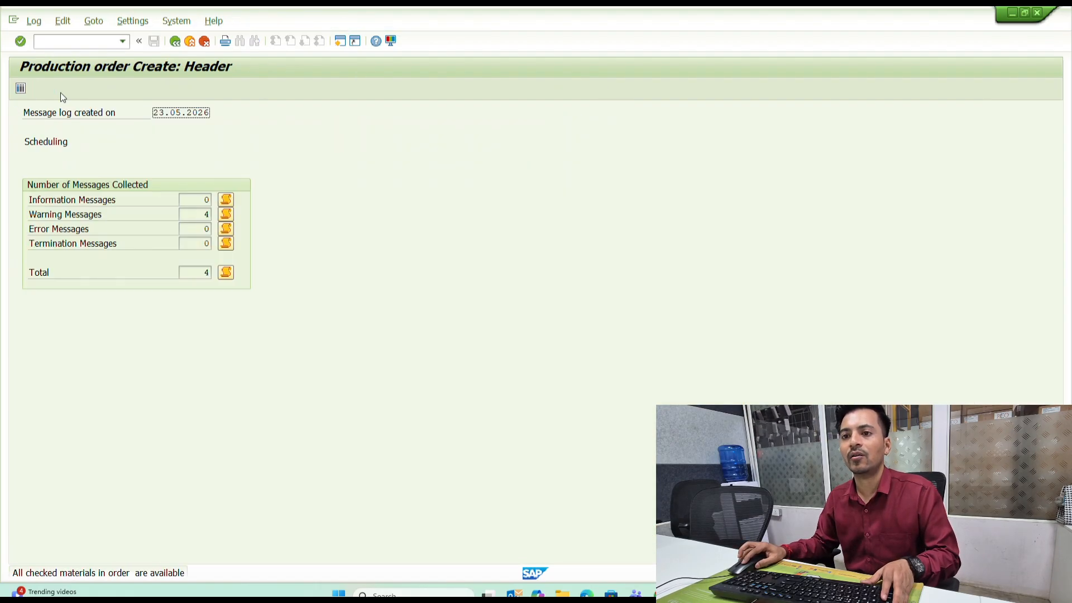
# - Leave the scheduling log, release and save the CFEFDMC148 production order, and get its order number from ZCO02
pyautogui.click(175, 42)
pyautogui.click(21, 88)
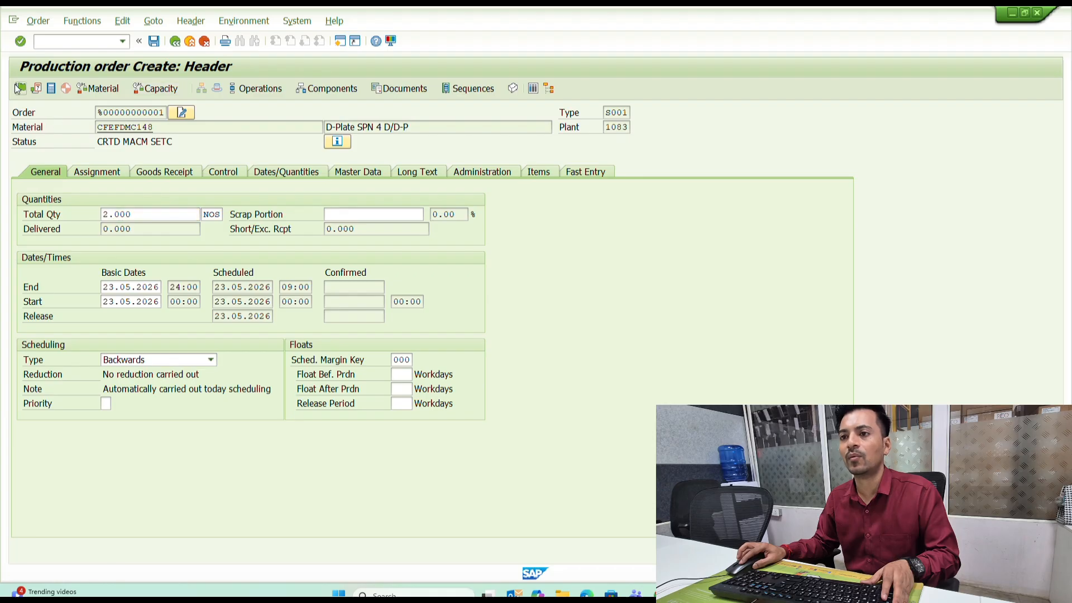
pyautogui.click(154, 41)
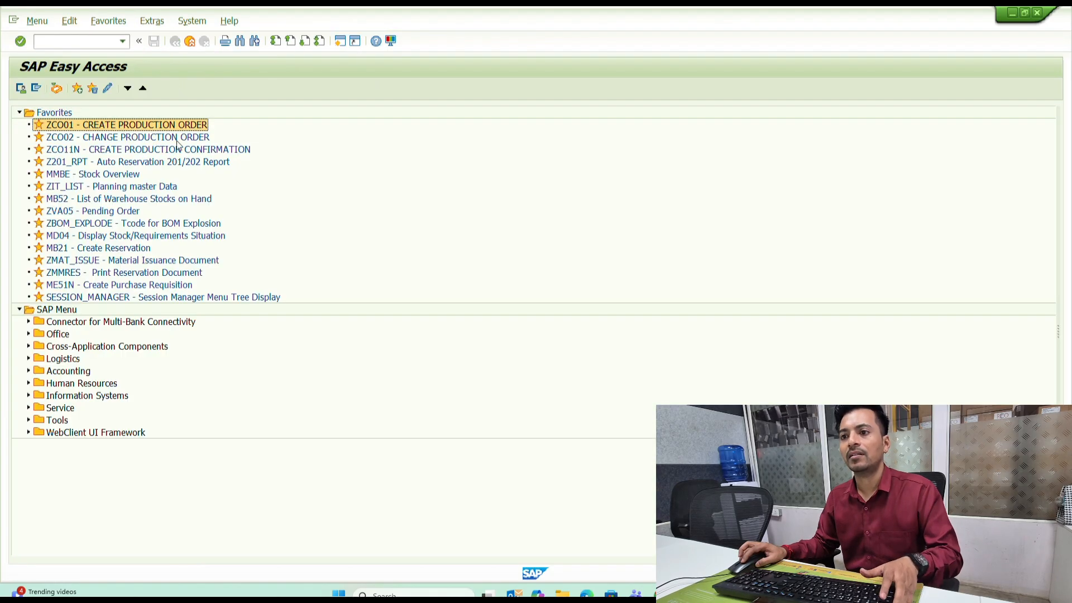
pyautogui.doubleClick(177, 137)
pyautogui.press('F3')
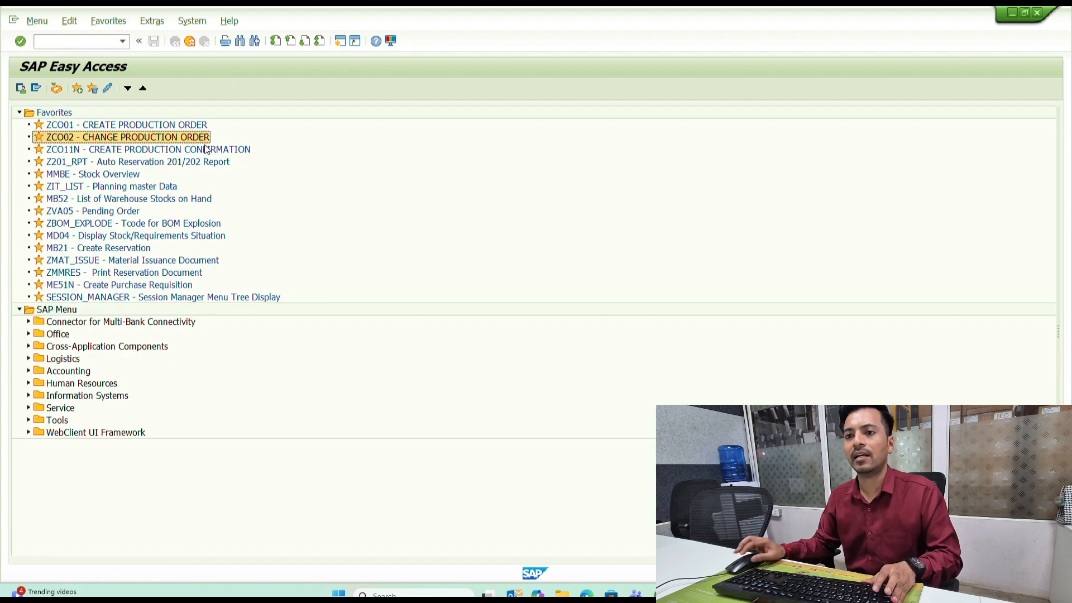
# - Confirm the CFEFDMC148 production order in ZCO11N with a yield of 2, review its goods movements and save the confirmation
pyautogui.doubleClick(212, 150)
pyautogui.hotkey('ctrl', 'v')
pyautogui.press('Return')
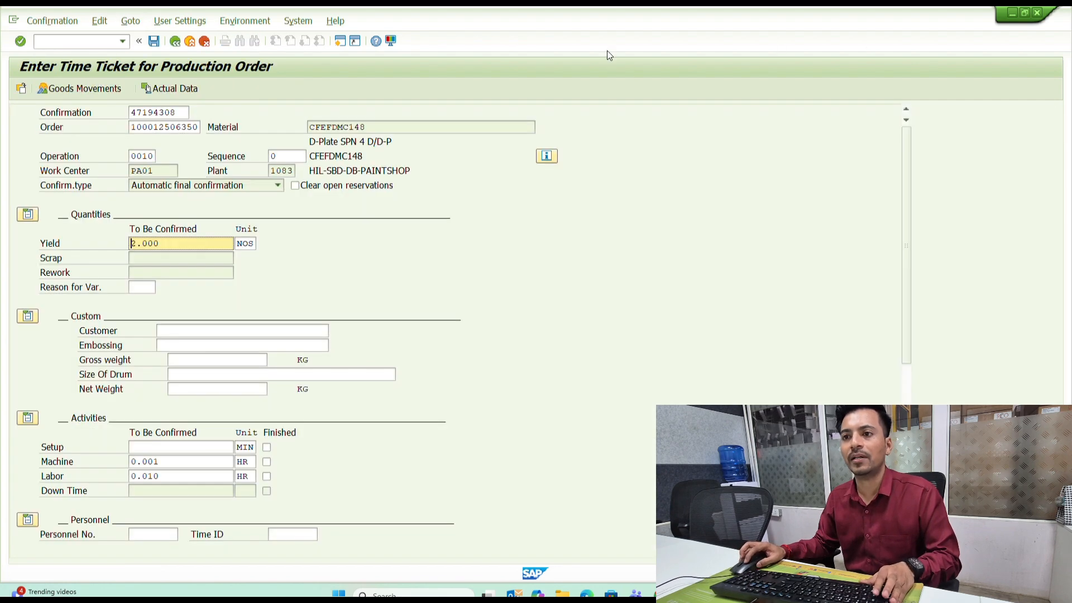
pyautogui.click(100, 94)
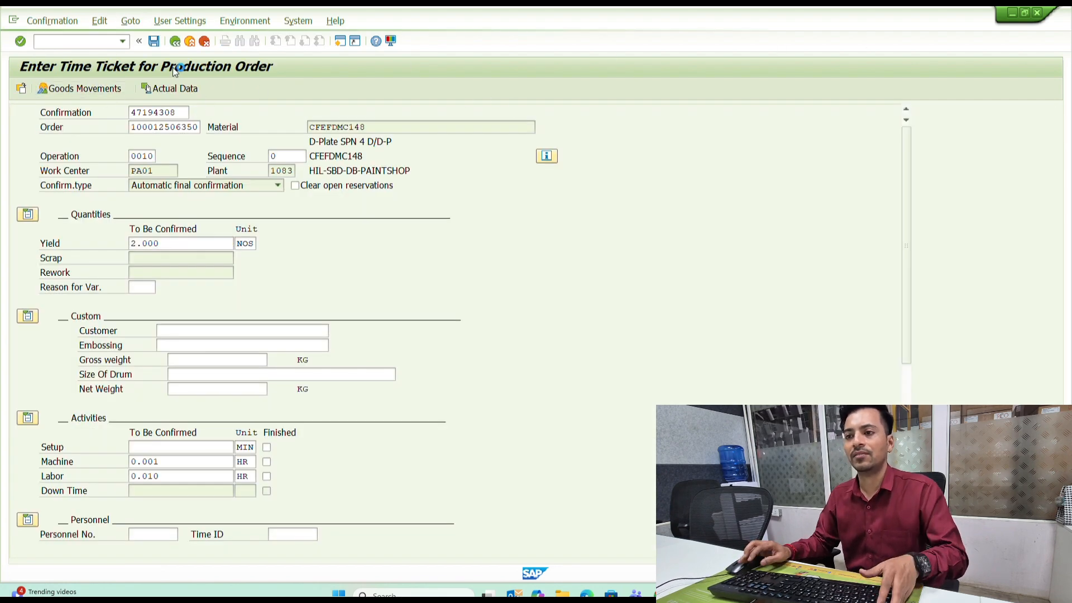
pyautogui.click(155, 42)
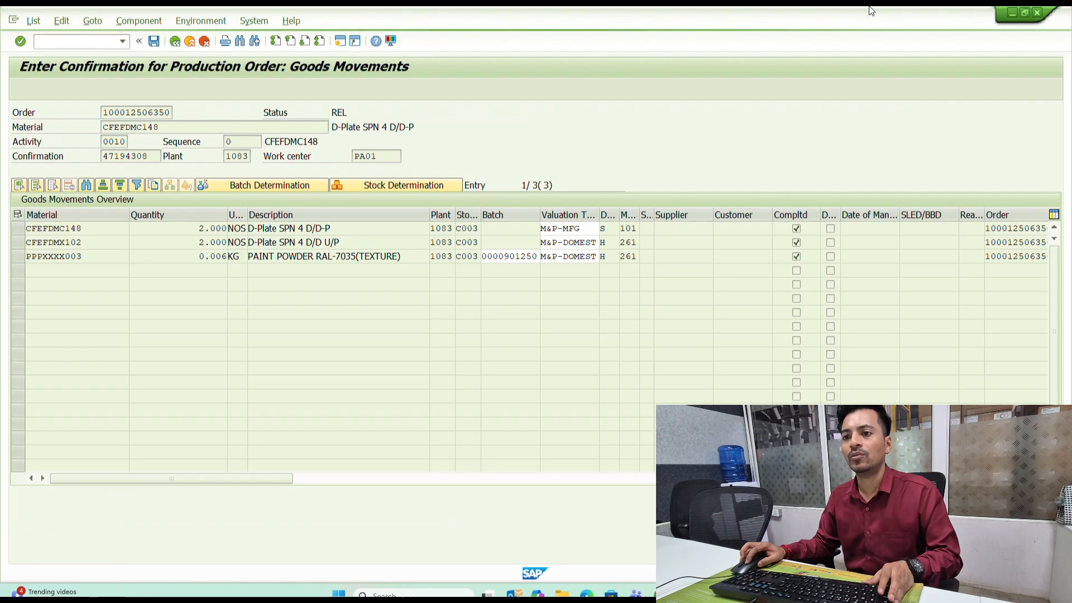
pyautogui.press('F3')
# - Copy the material code CFEFDMC147 from the ZCO01 initial screen and open the stock overview with MMBE
pyautogui.doubleClick(148, 127)
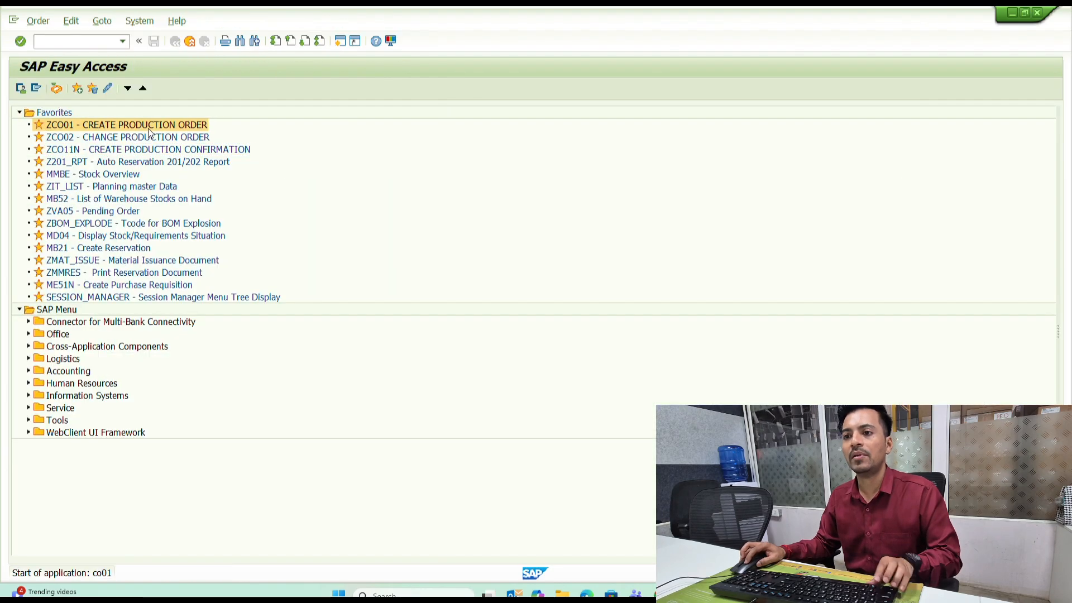
pyautogui.click(192, 162)
pyautogui.moveTo(199, 145); pyautogui.dragTo(54, 137)
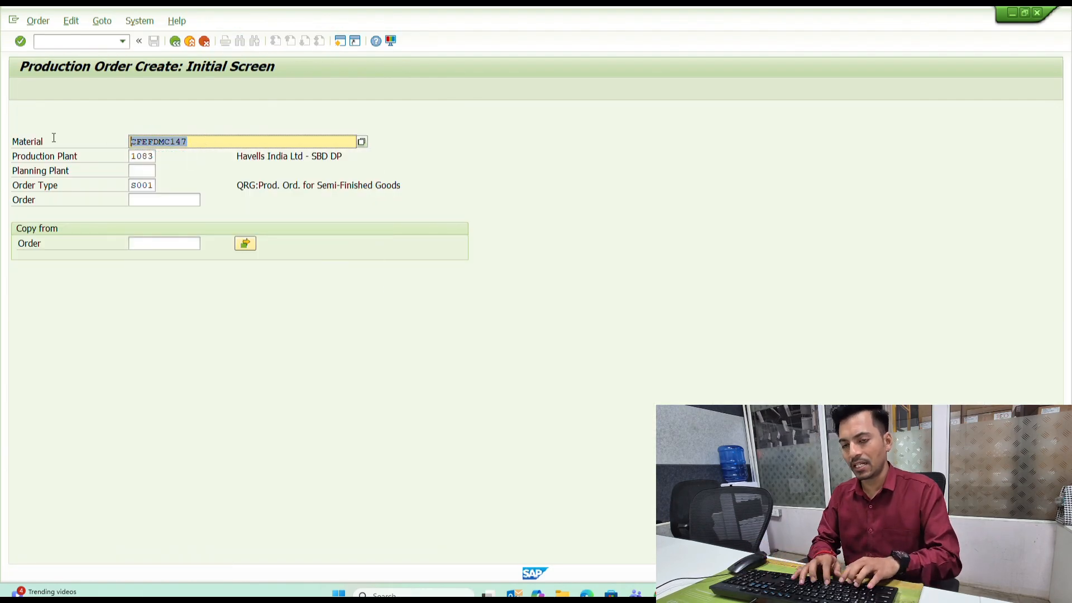
pyautogui.press('F3')
pyautogui.press('F3')
pyautogui.press('F3')
pyautogui.write('mmbe')
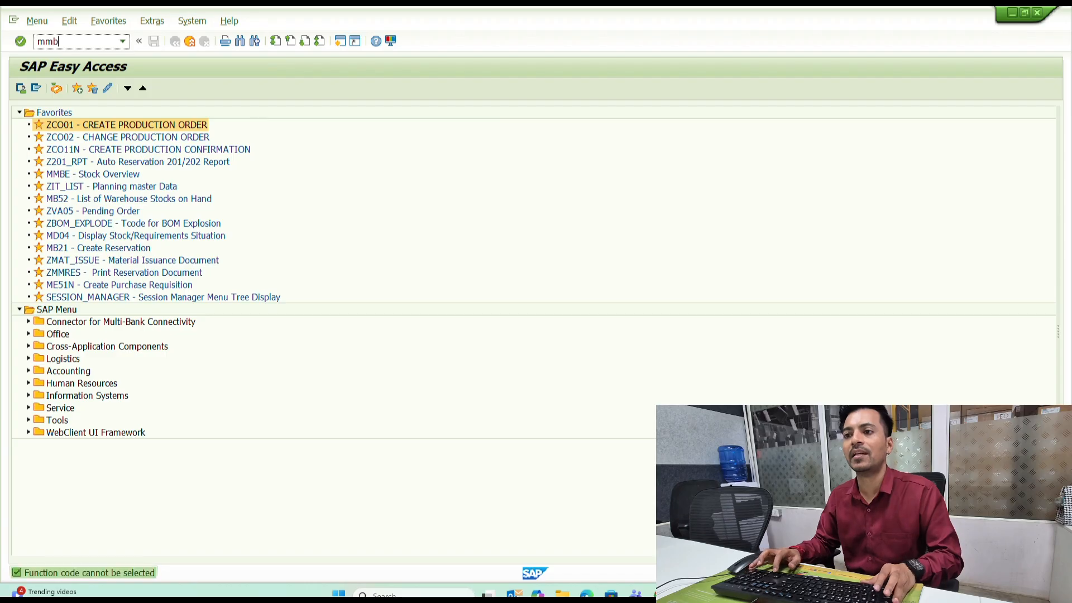
pyautogui.press('Return')
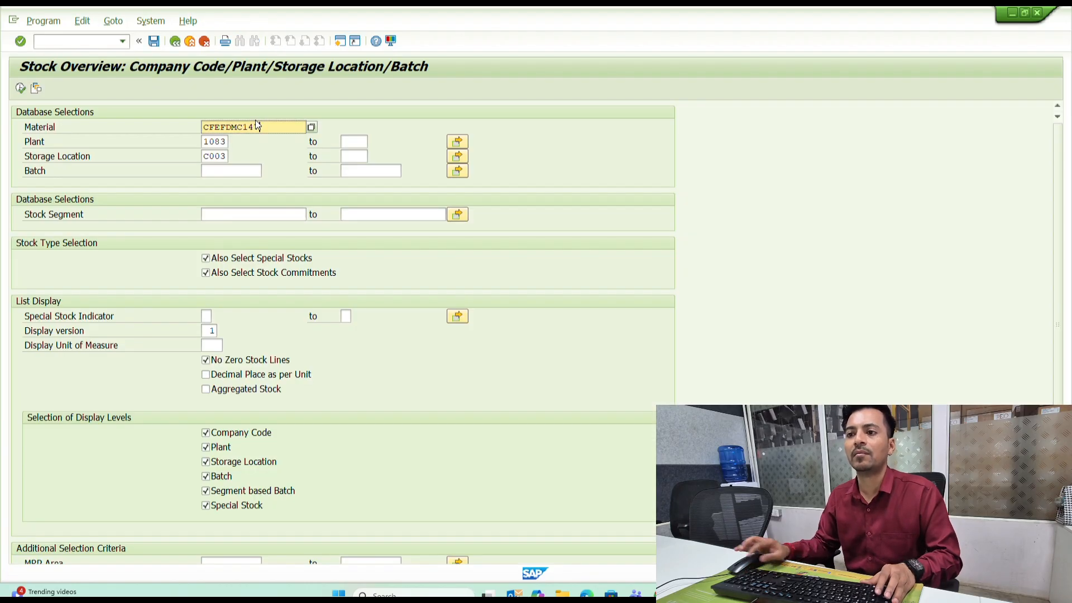
# - Clear the storage location C003 and display the stock overview of CFEFDMC147 for the whole plant 1083
pyautogui.press('Down')
pyautogui.press('Down')
pyautogui.press('Up')
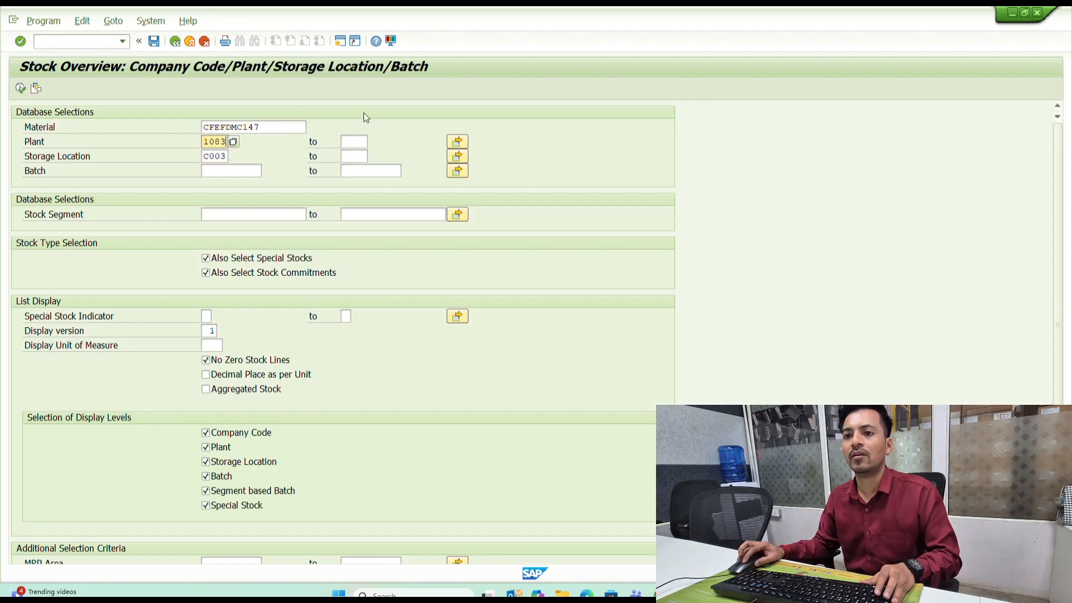
pyautogui.moveTo(277, 128); pyautogui.dragTo(673, 68)
pyautogui.click(207, 142)
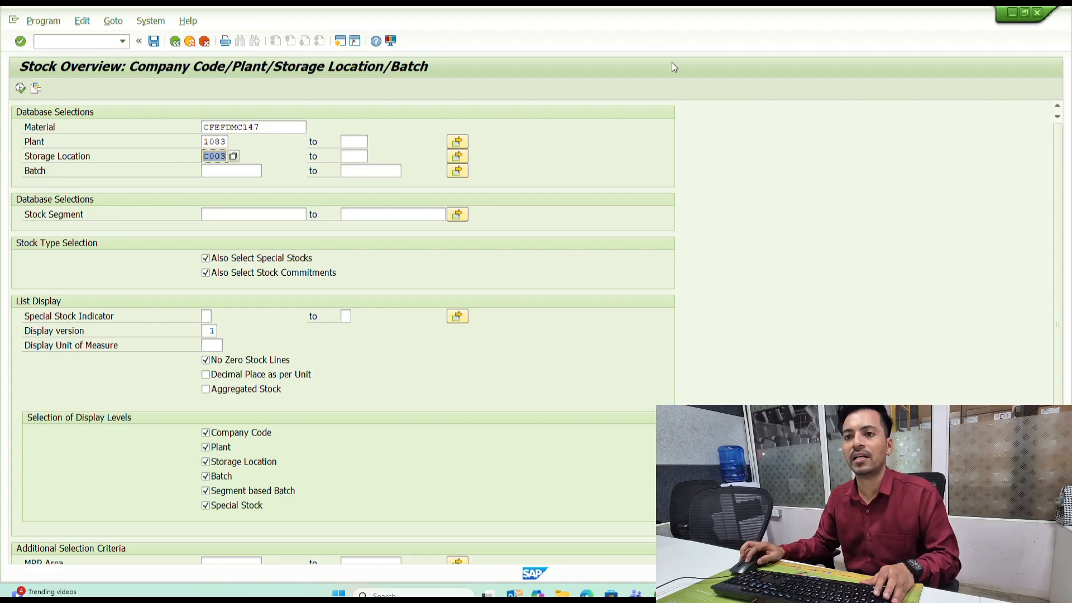
pyautogui.hotkey('ctrl', 'x')
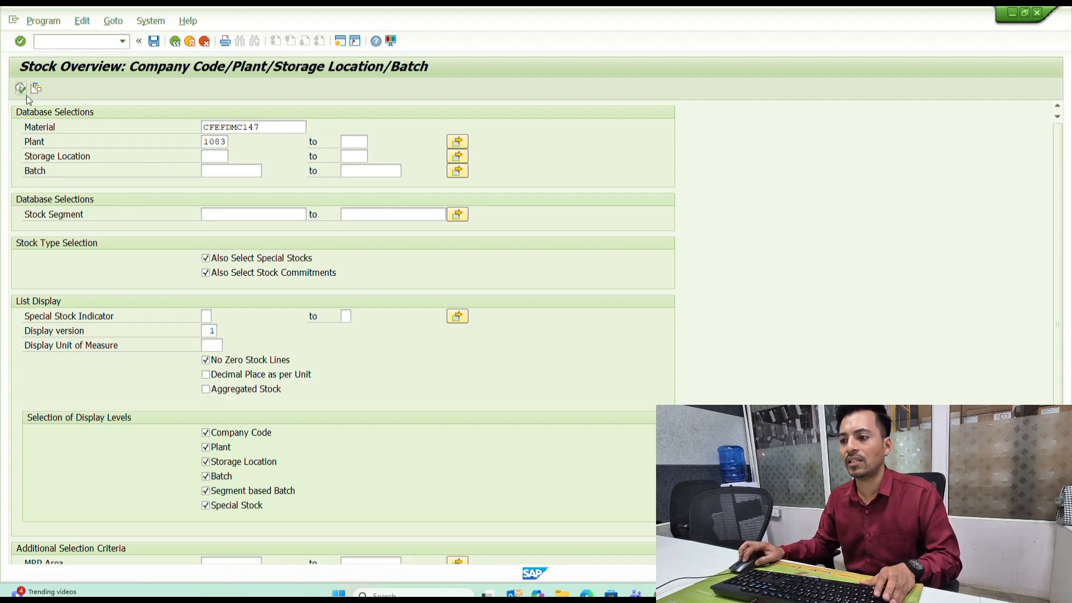
pyautogui.click(21, 89)
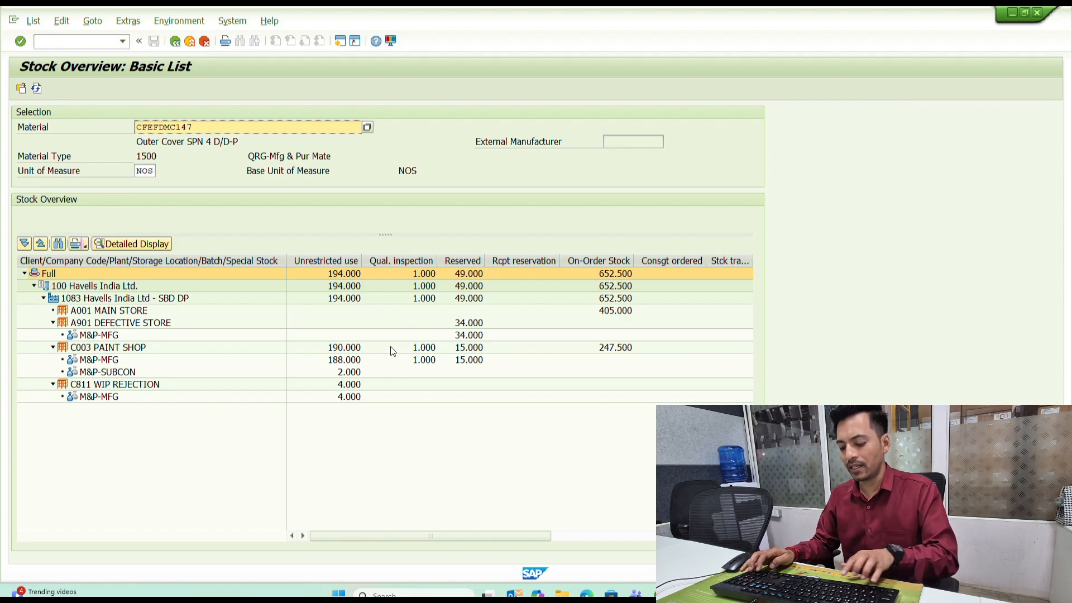
# - Open the material document list with MB51 for CFEFDMC147 in plant 1083 and set the movement type to 101
pyautogui.hotkey('shift', 'F3')
pyautogui.write('mb51')
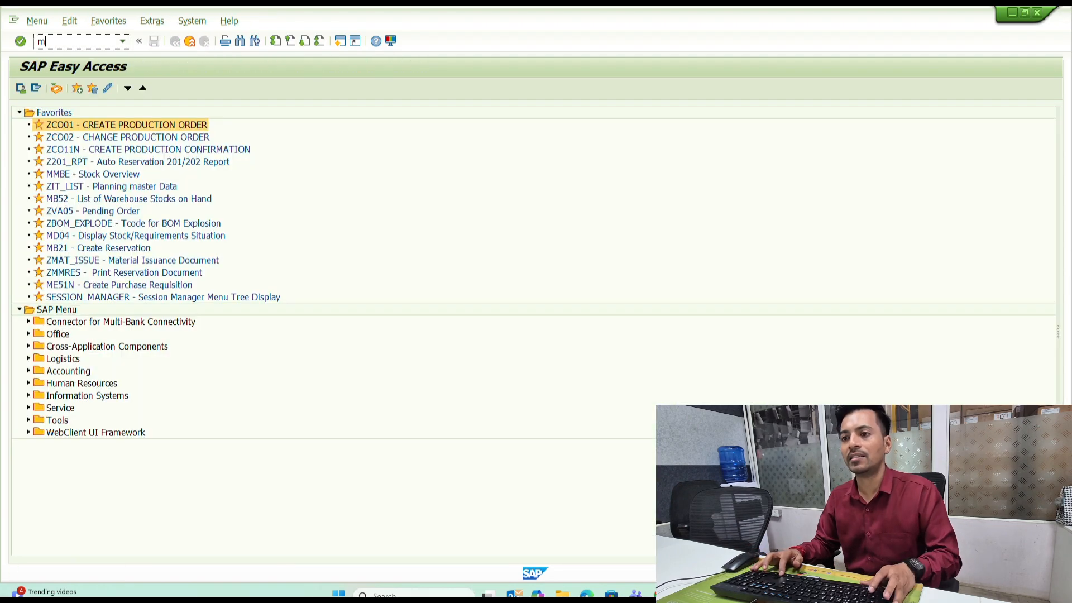
pyautogui.press('Return')
pyautogui.press('Down')
pyautogui.press('Down')
pyautogui.press('Down')
pyautogui.press('Down')
pyautogui.press('Down')
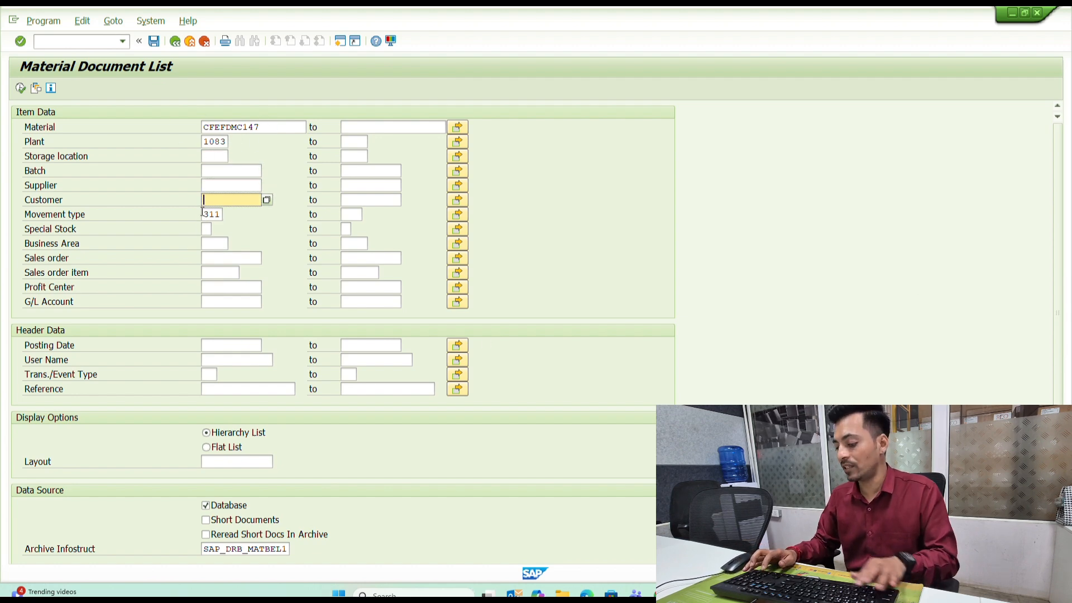
pyautogui.press('Down')
pyautogui.write('101')
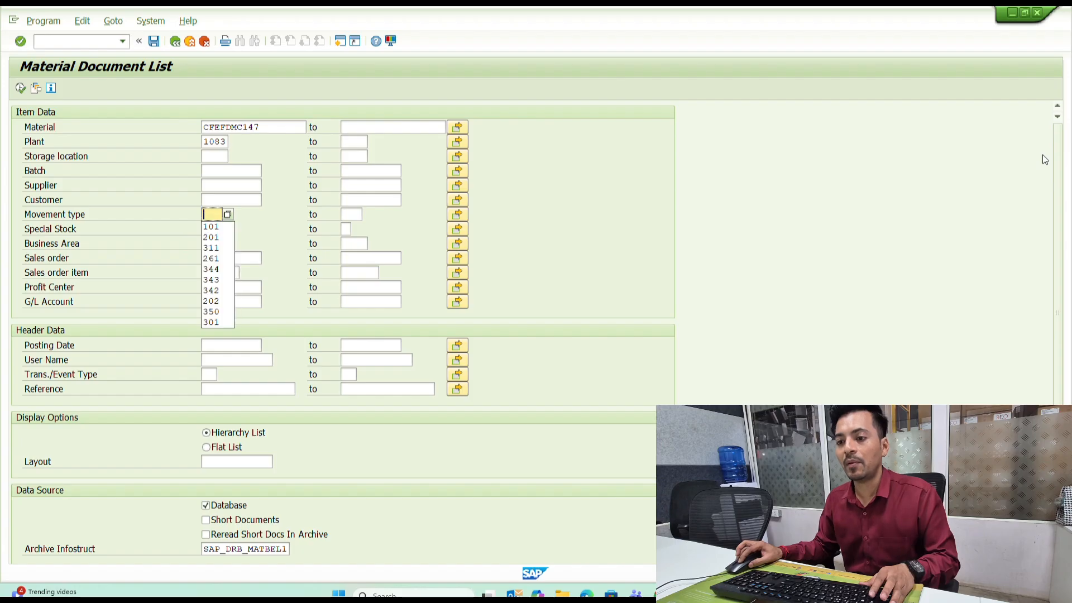
pyautogui.click(244, 346)
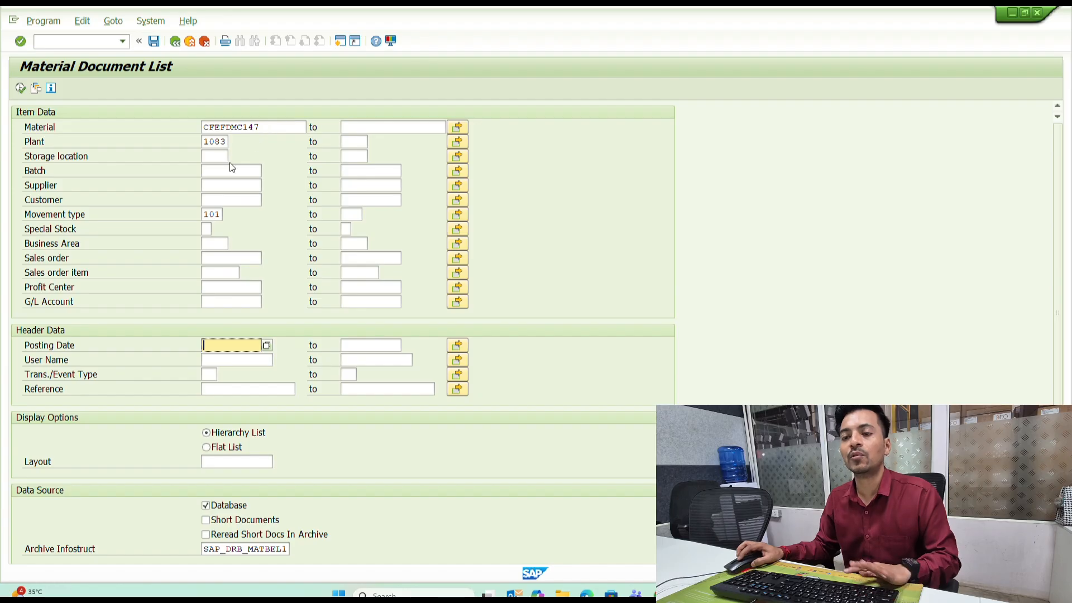
# - Limit the list to storage location C003, display the material documents, and return to the SAP start screen
pyautogui.click(215, 156)
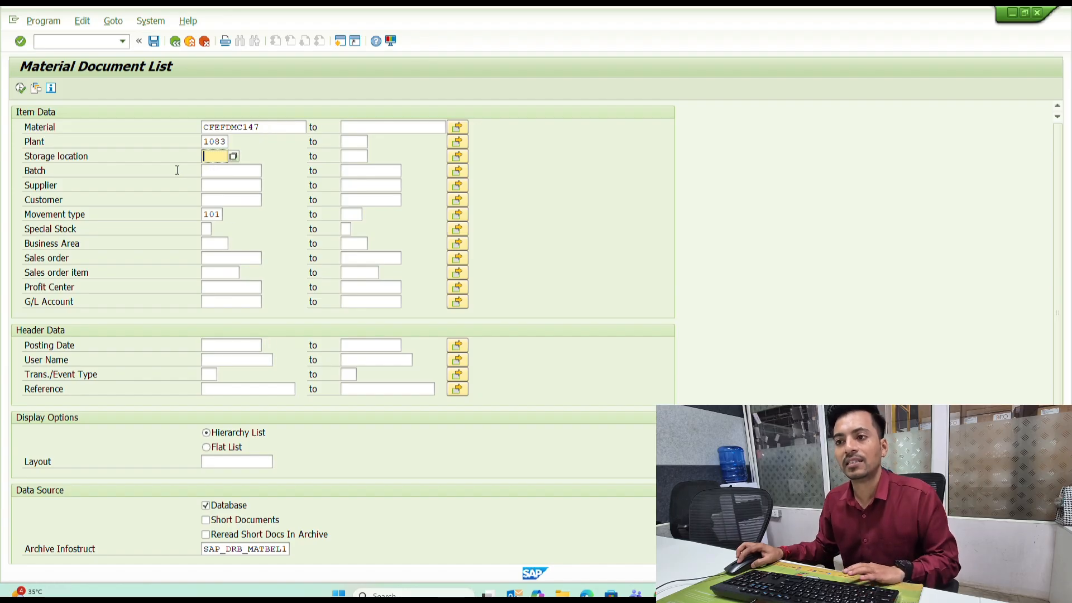
pyautogui.click(221, 157)
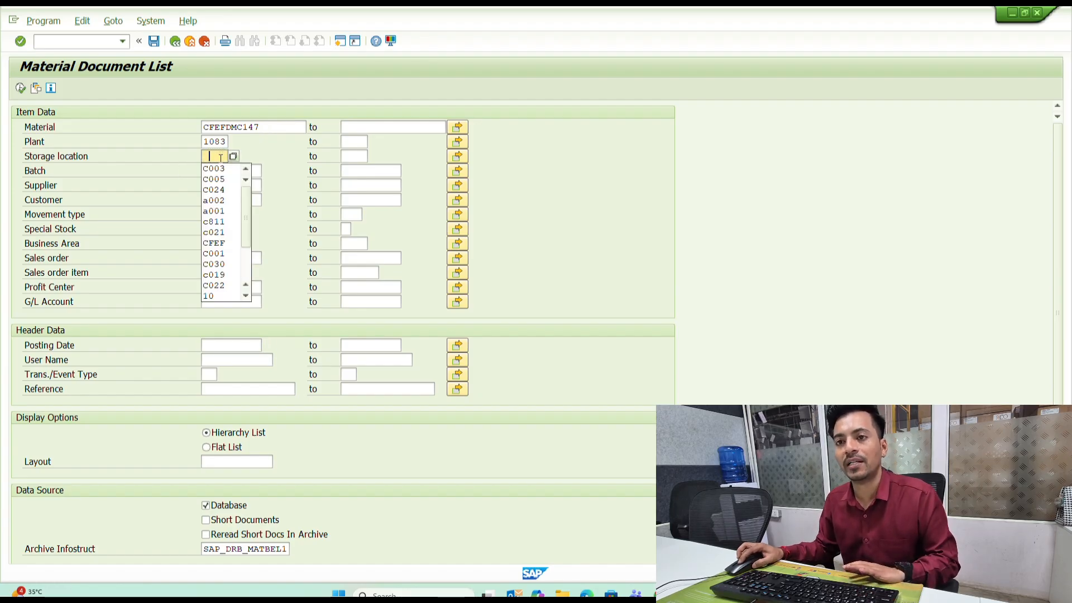
pyautogui.click(221, 169)
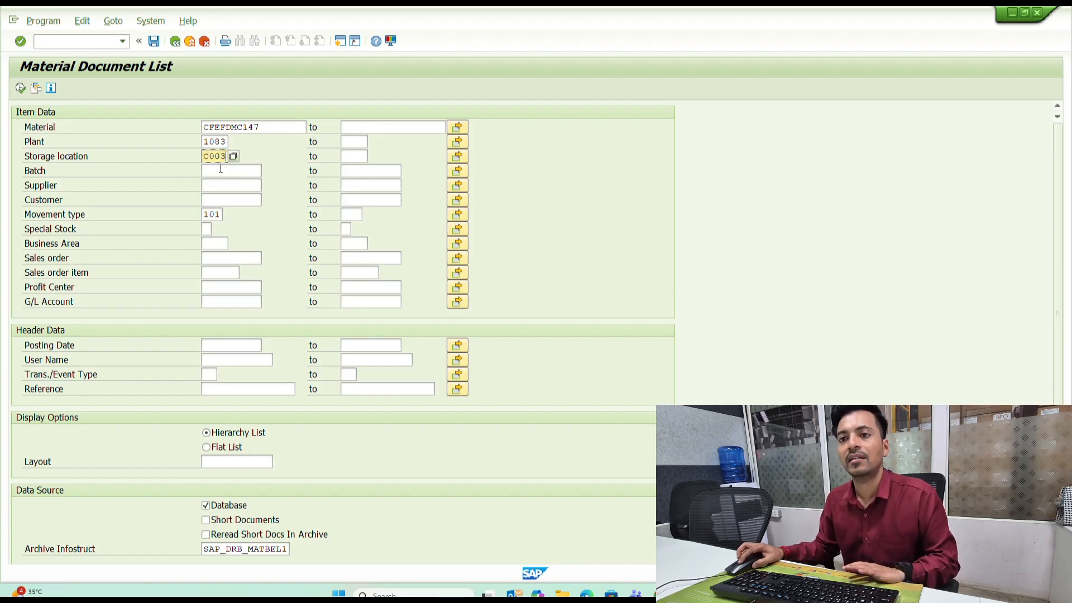
pyautogui.click(22, 89)
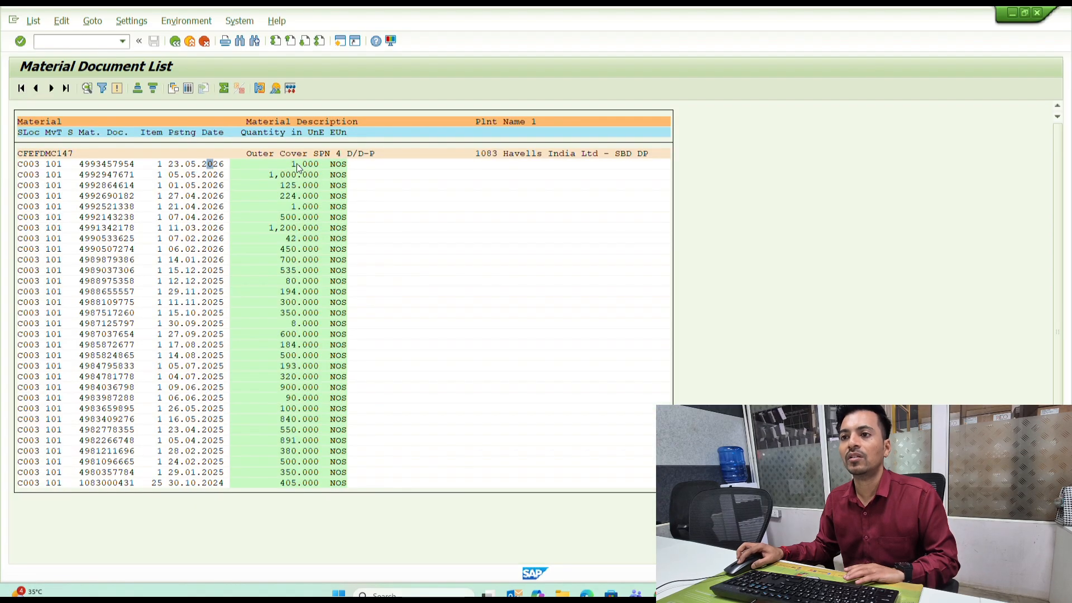
pyautogui.click(175, 42)
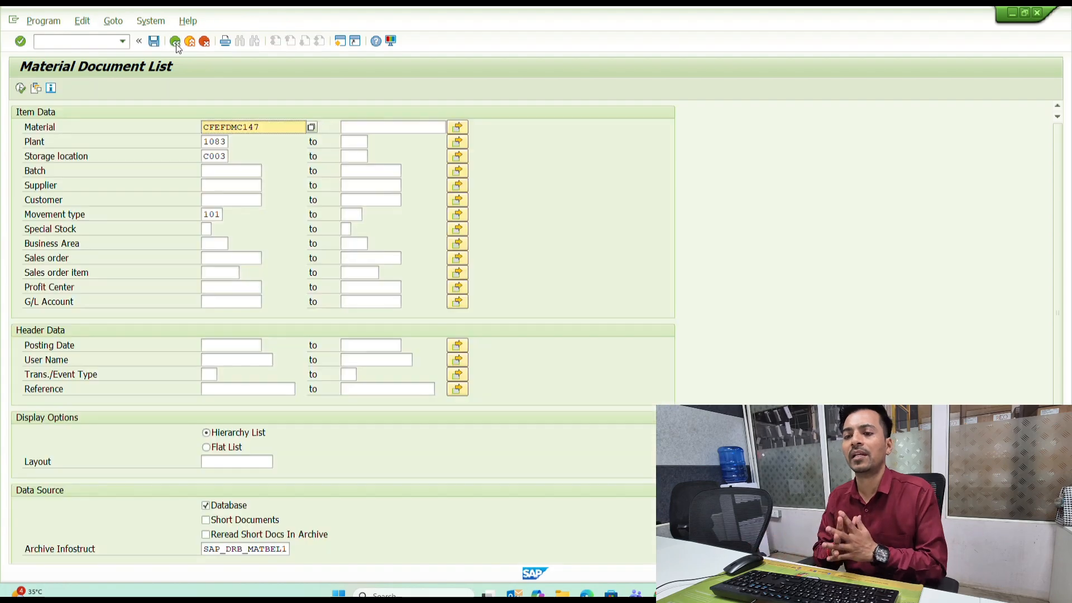
pyautogui.click(175, 42)
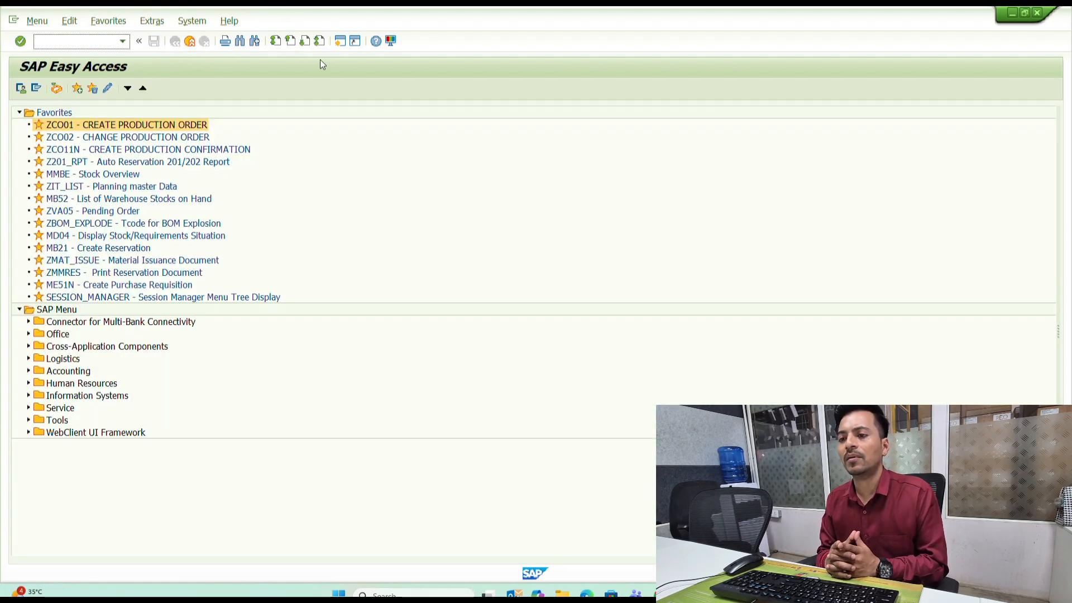